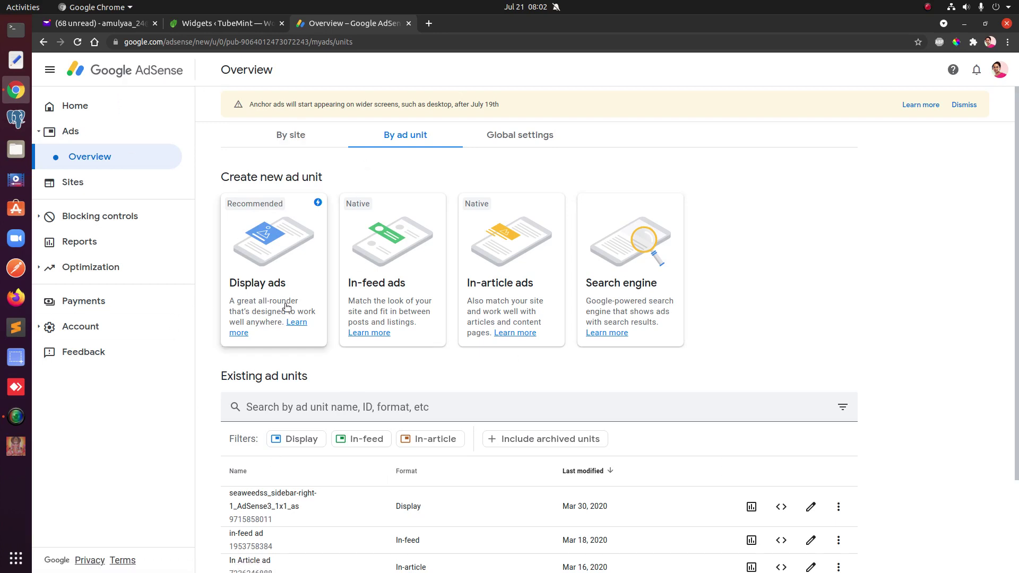
- Start a new Display ads unit in AdSense
left_click(220, 24)
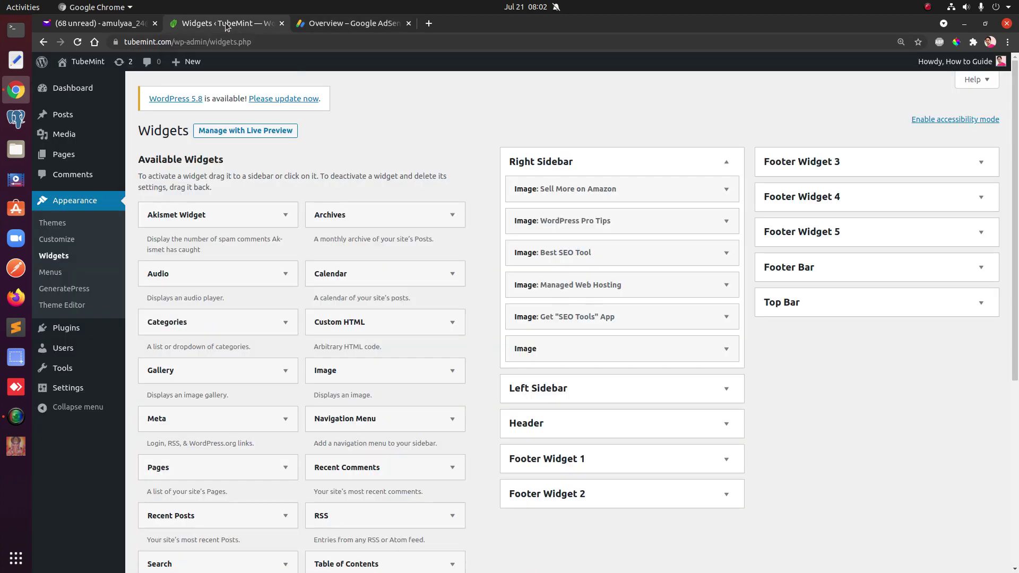
left_click(354, 27)
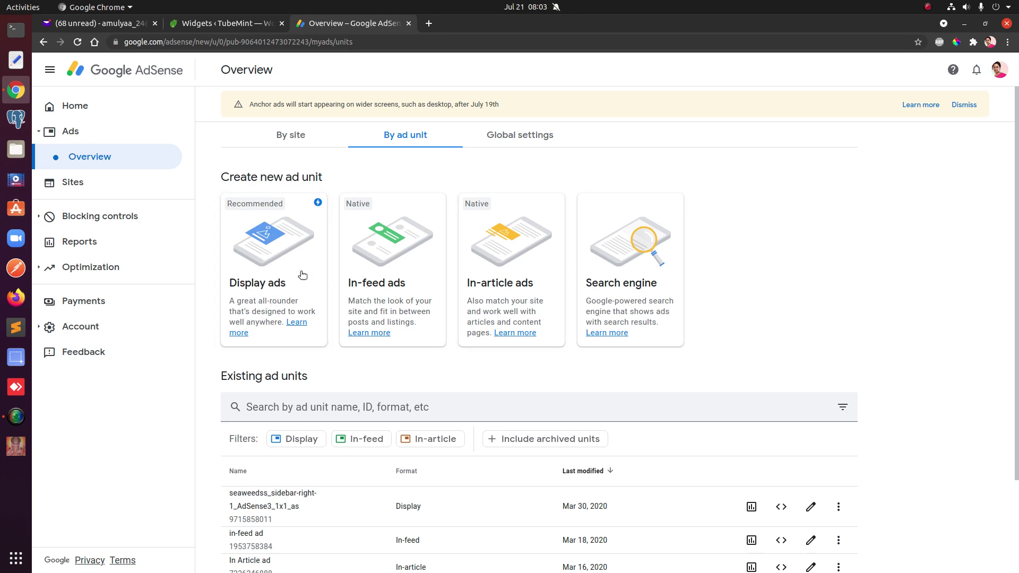
left_click(249, 254)
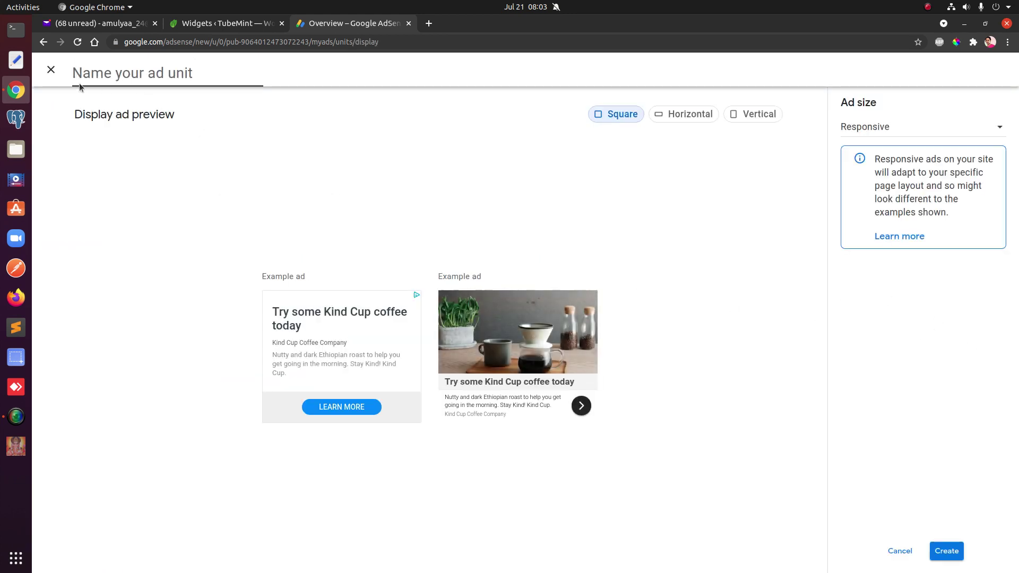
- Preview the display ad in the square, horizontal and vertical shapes
left_click(672, 116)
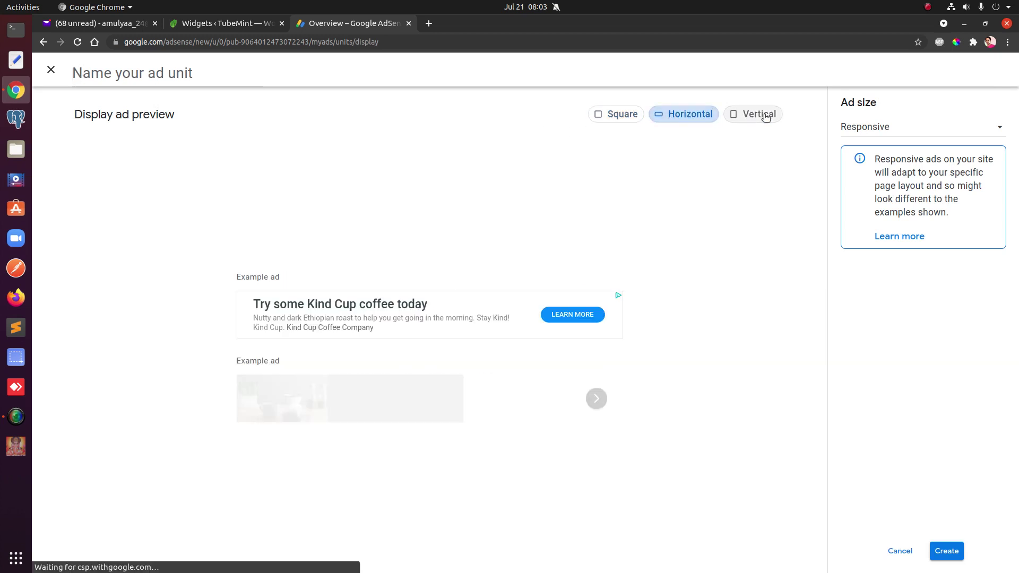
left_click(746, 115)
left_click(691, 117)
left_click(618, 117)
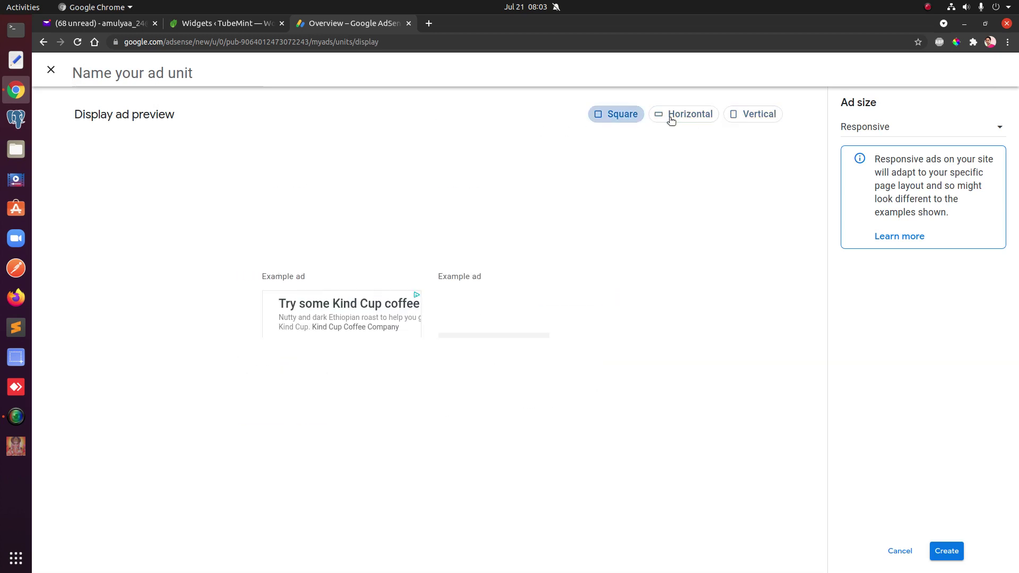
left_click(680, 116)
left_click(770, 116)
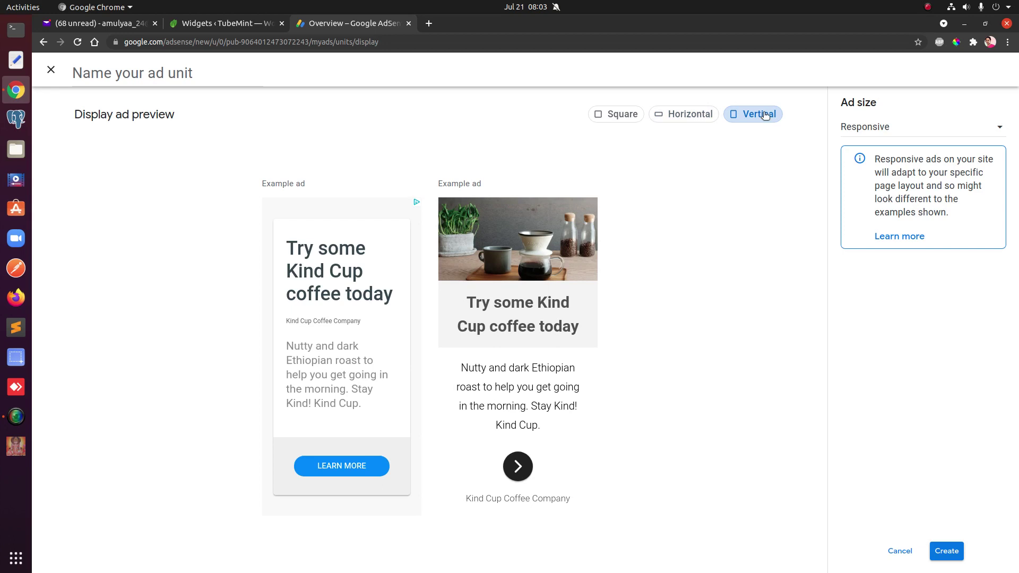
left_click(163, 79)
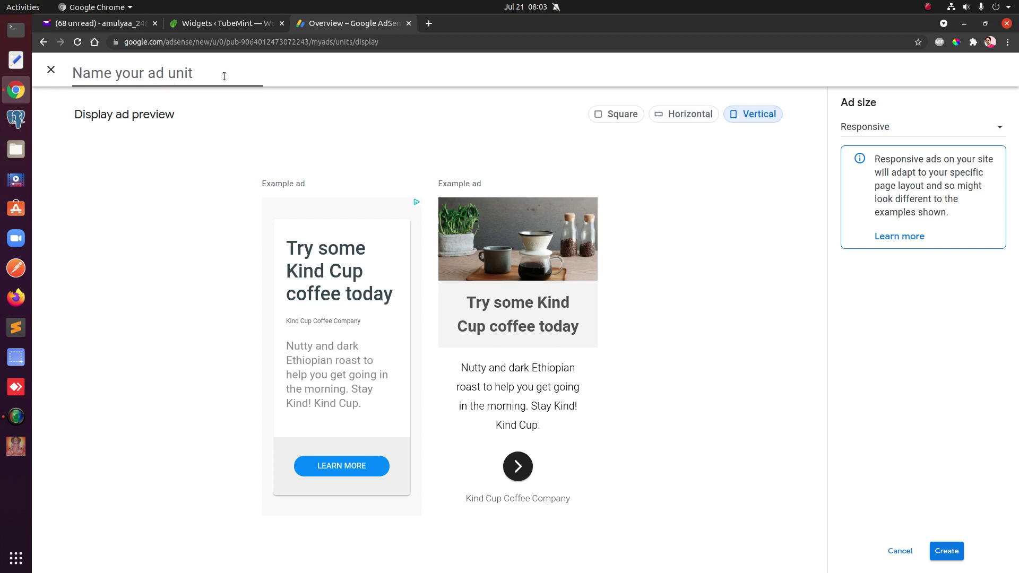
left_click(611, 113)
left_click(671, 115)
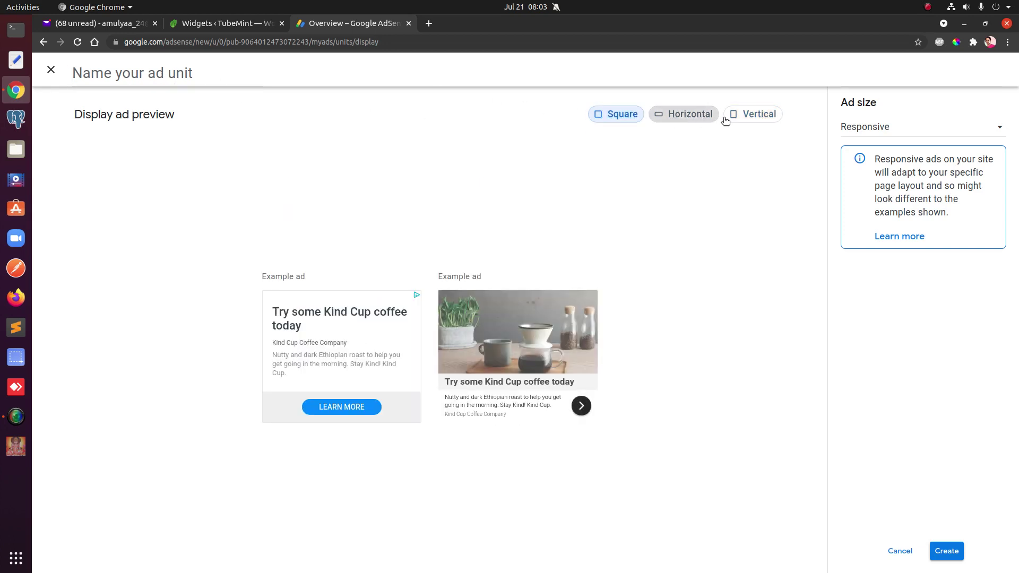
left_click(766, 118)
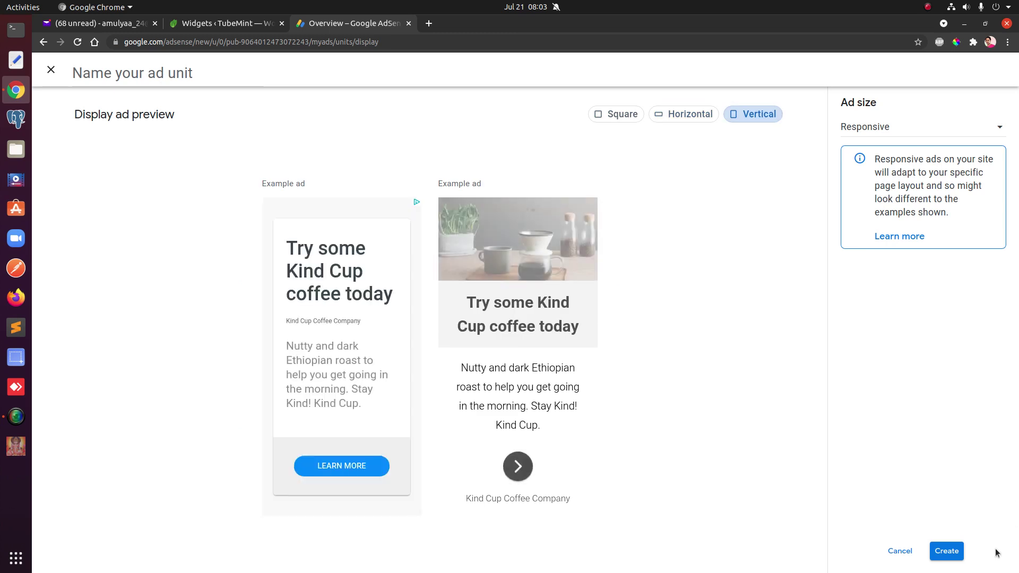
- Name the display ad unit asdfasdf and create it to generate its code
left_click(945, 553)
type("asdfasdf")
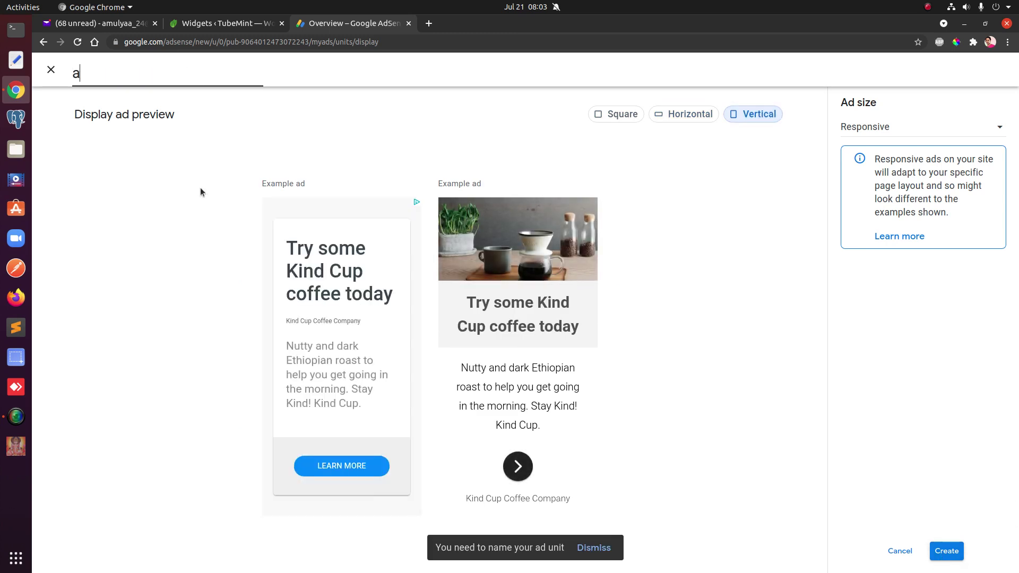
left_click(946, 550)
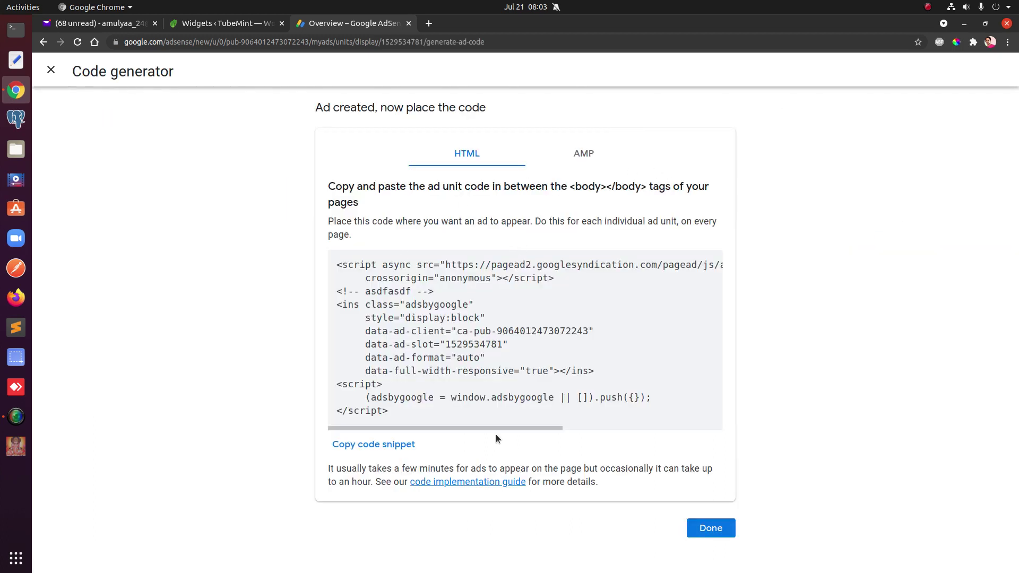
- Close the AdSense page and review the banner ad codes in the "ad units" email in Yahoo Mail
left_click(408, 24)
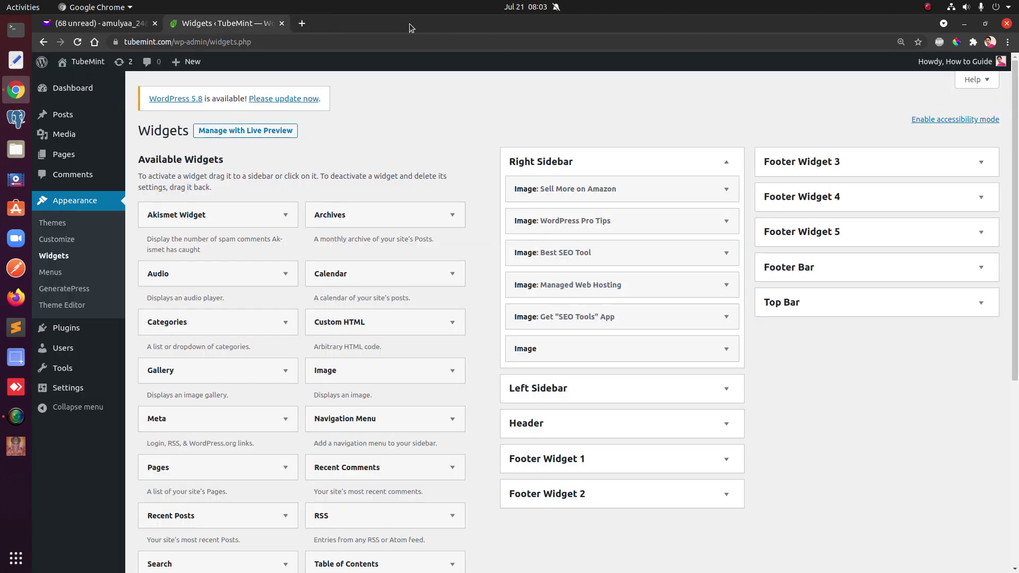
left_click(85, 23)
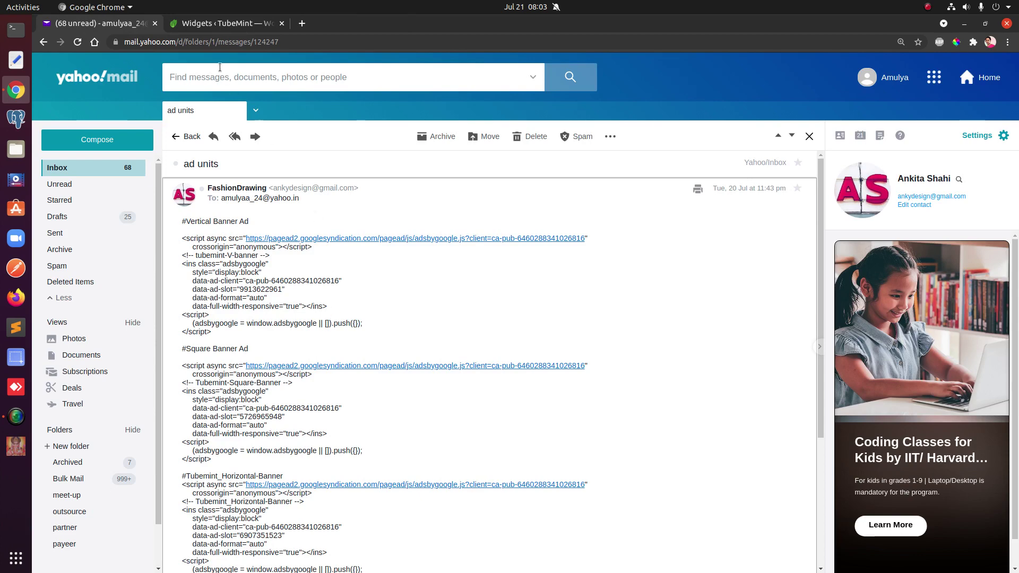
left_click(222, 27)
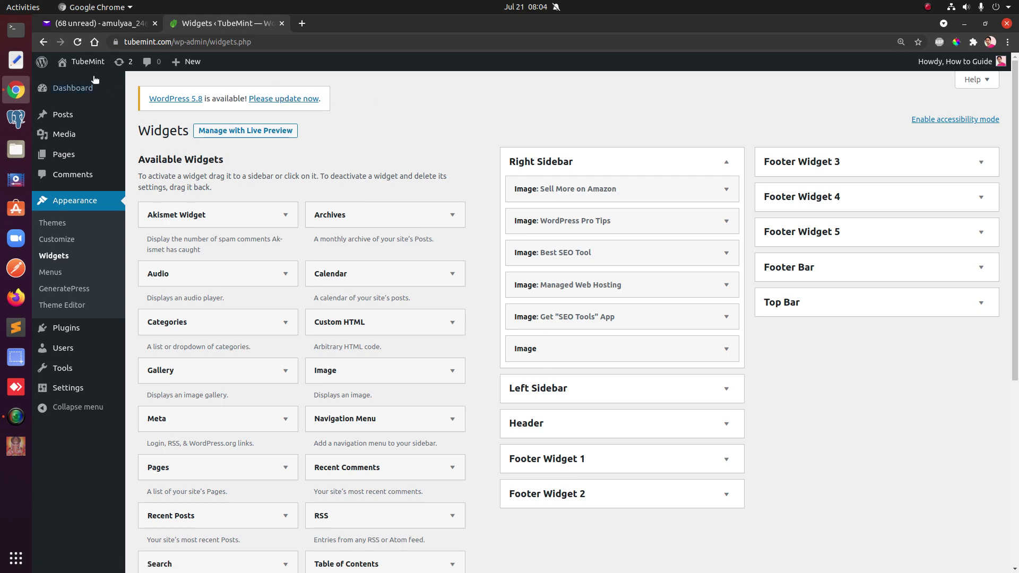
- Open the TubeMint site in a new tab and examine its homepage from the sidebar banners down to the footer
middle_click(85, 62)
key("ctrl+Tab")
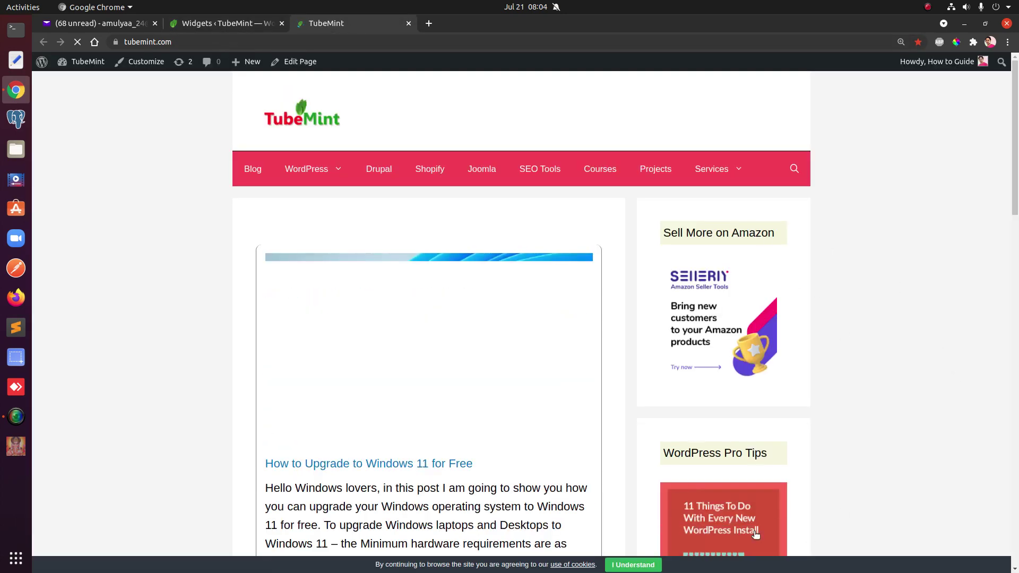
scroll(739, 516, "down", 20)
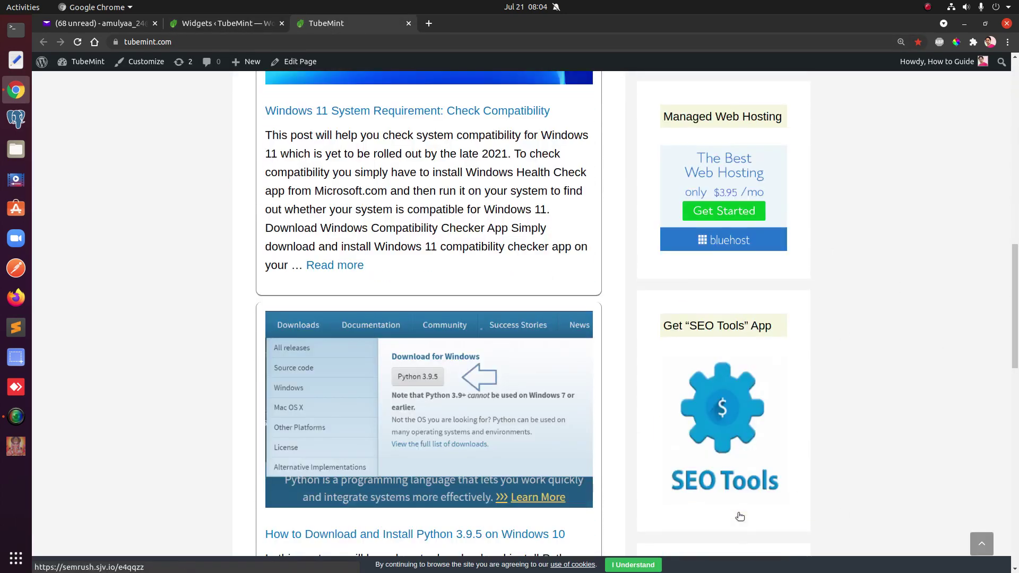
scroll(739, 515, "down", 15)
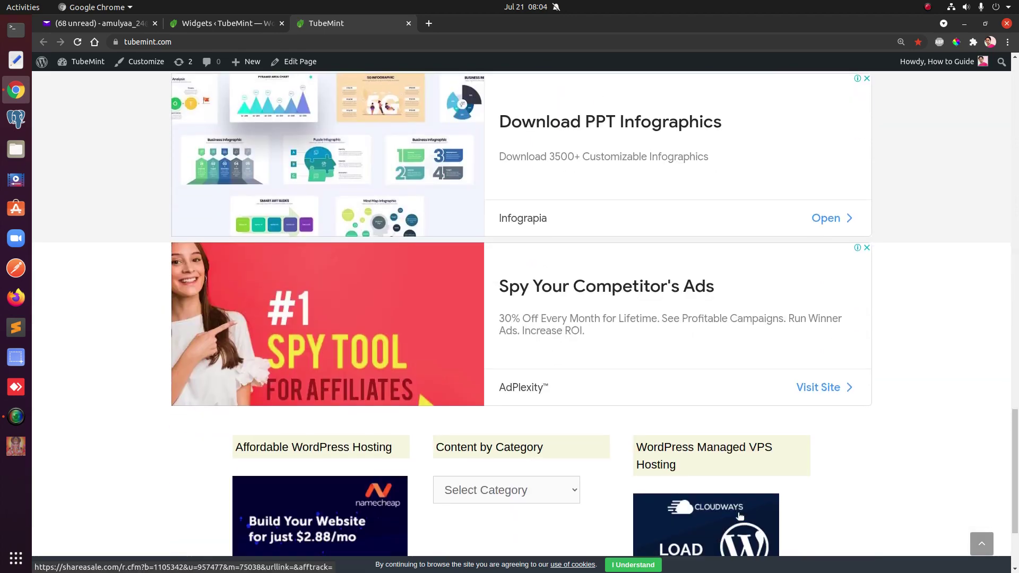
scroll(739, 515, "down", 5)
scroll(739, 515, "down", 2)
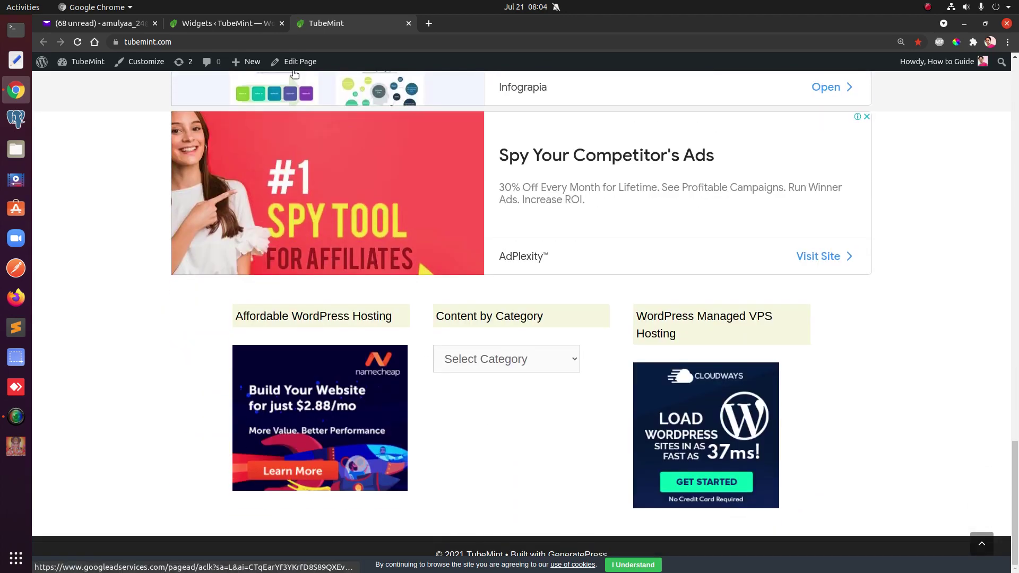
- Copy the script code under #Vertical Banner Ad from the "ad units" email
left_click(197, 25)
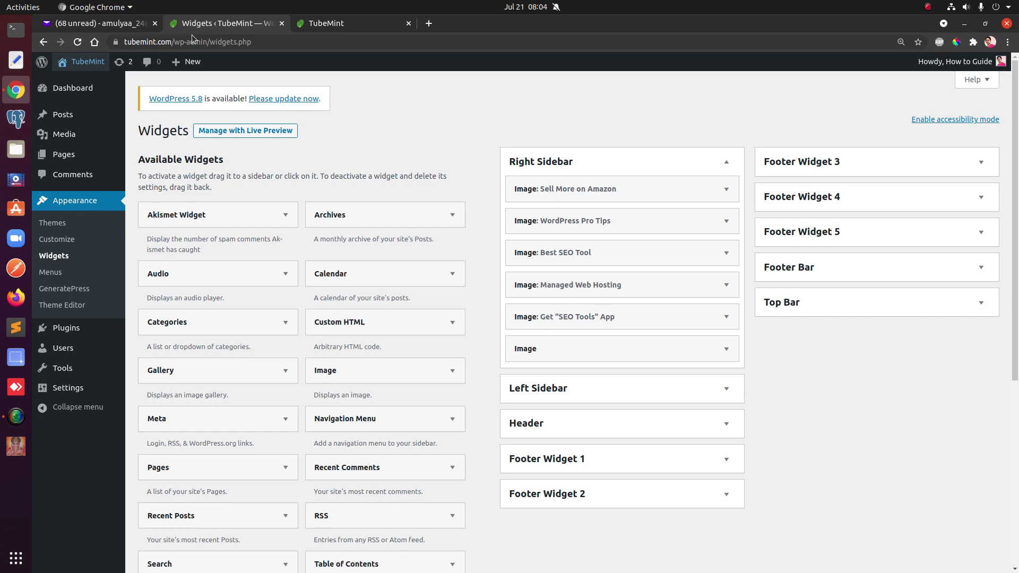
left_click(111, 25)
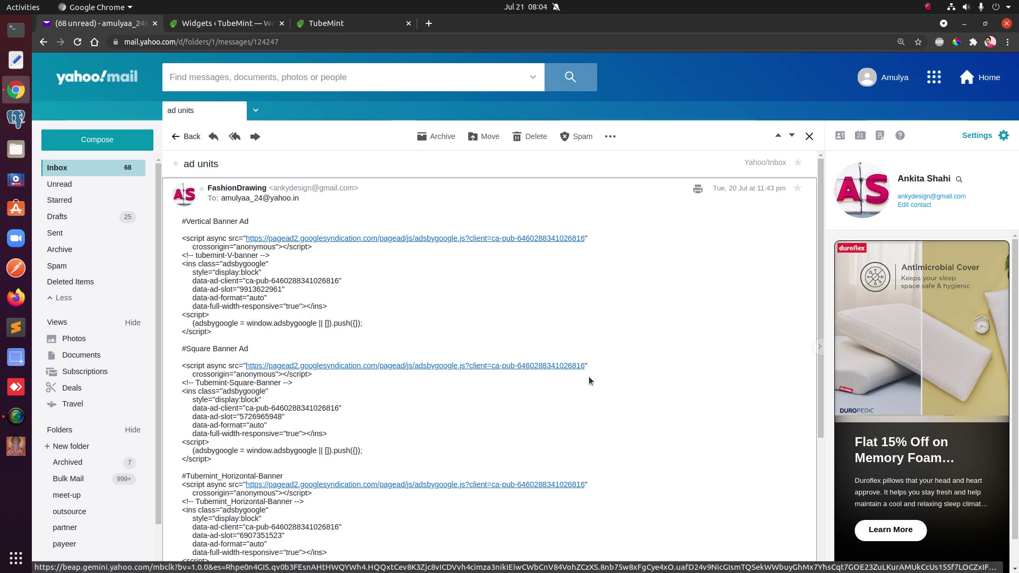
left_click_drag(215, 335, 183, 230)
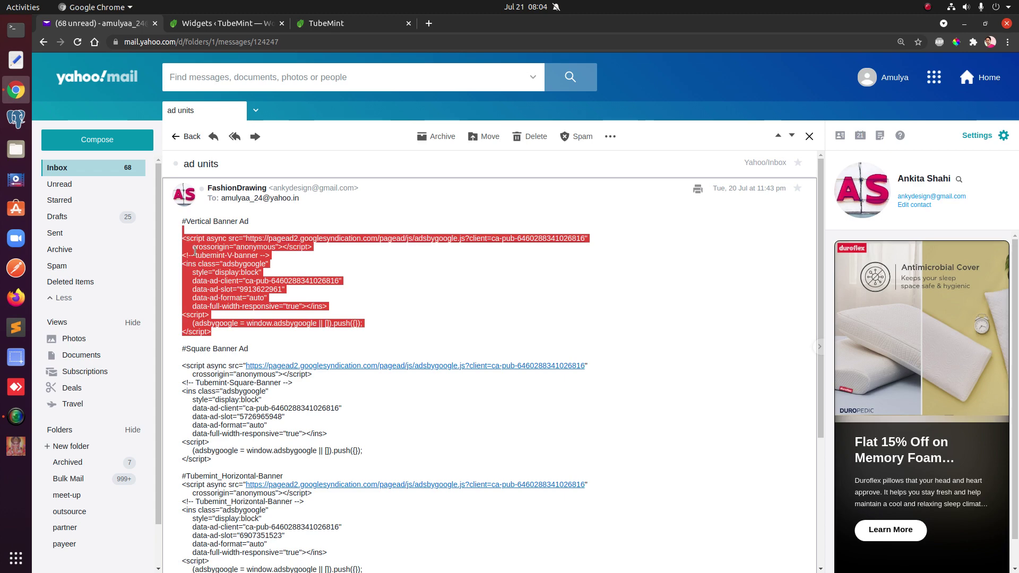
left_click_drag(218, 335, 183, 238)
right_click(203, 252)
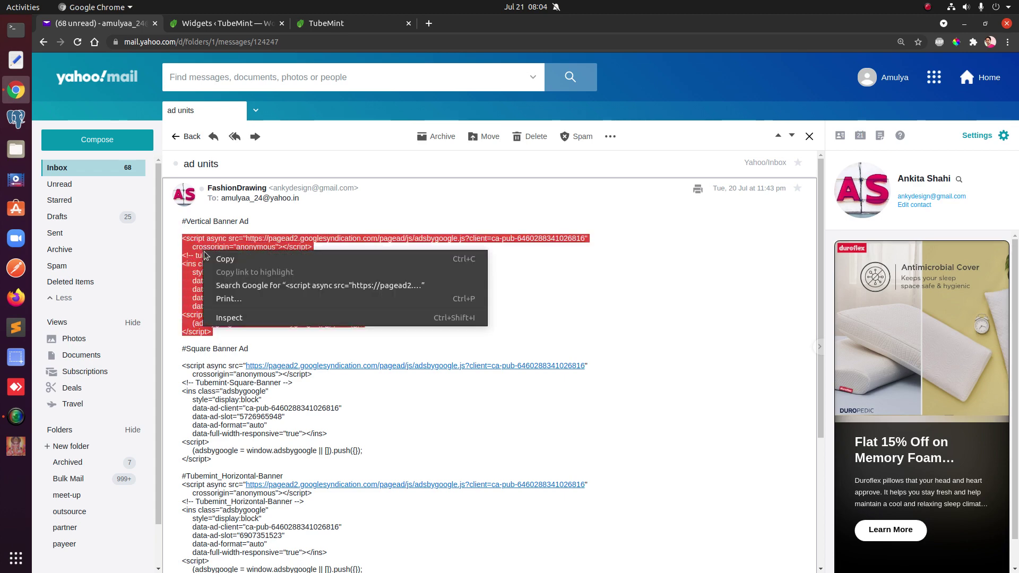
left_click(232, 258)
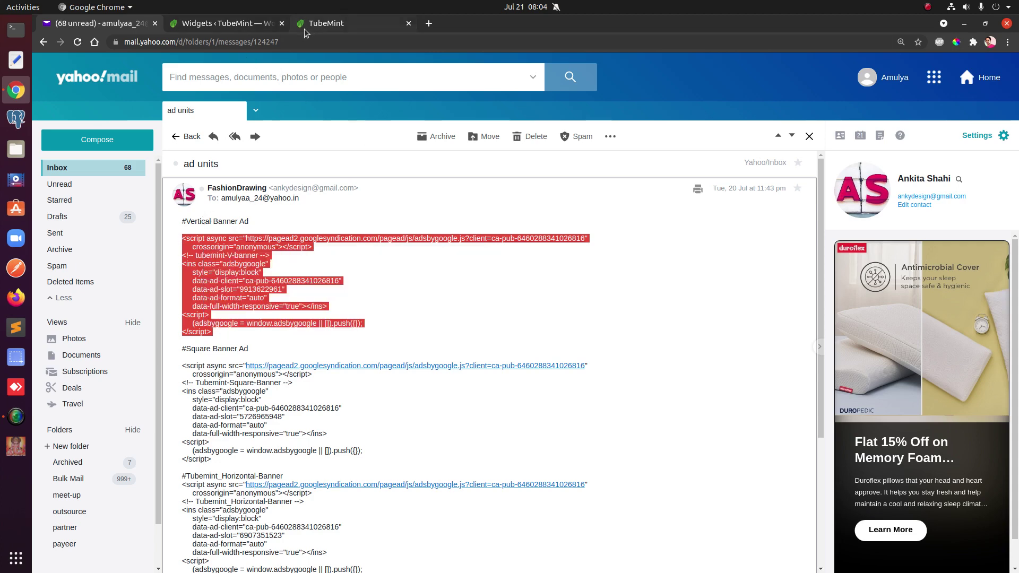
- Add a Custom HTML widget below the last image widget in WordPress's Right Sidebar, paste the vertical banner code as its content, and save it
left_click(259, 26)
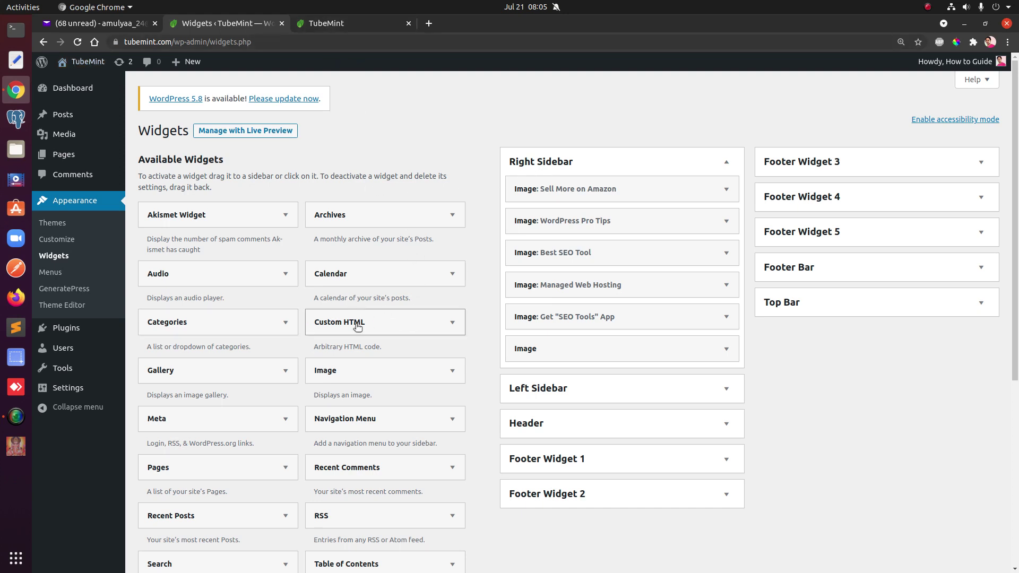
left_click_drag(356, 325, 570, 382)
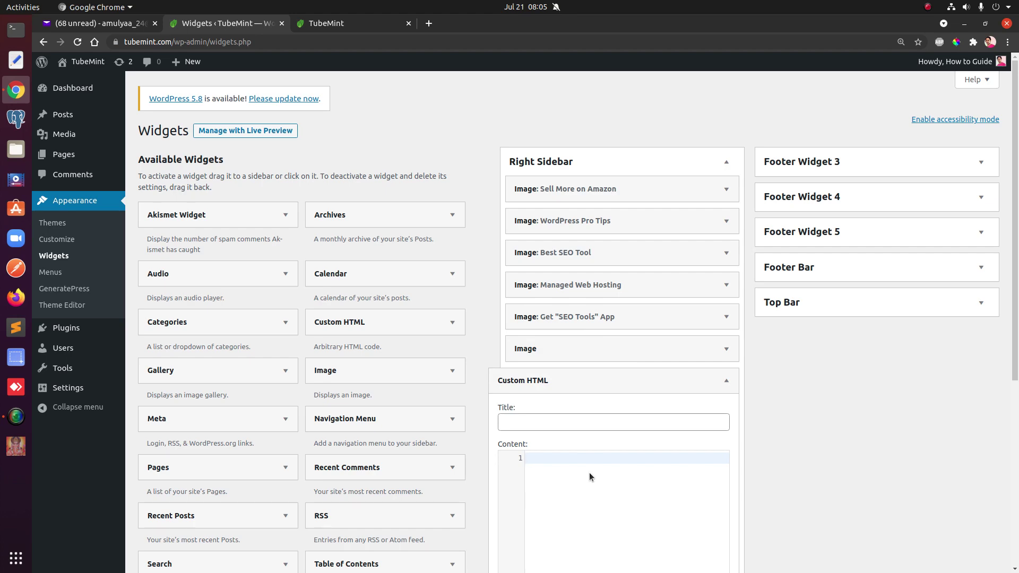
key("ctrl+v")
scroll(778, 450, "down", 4)
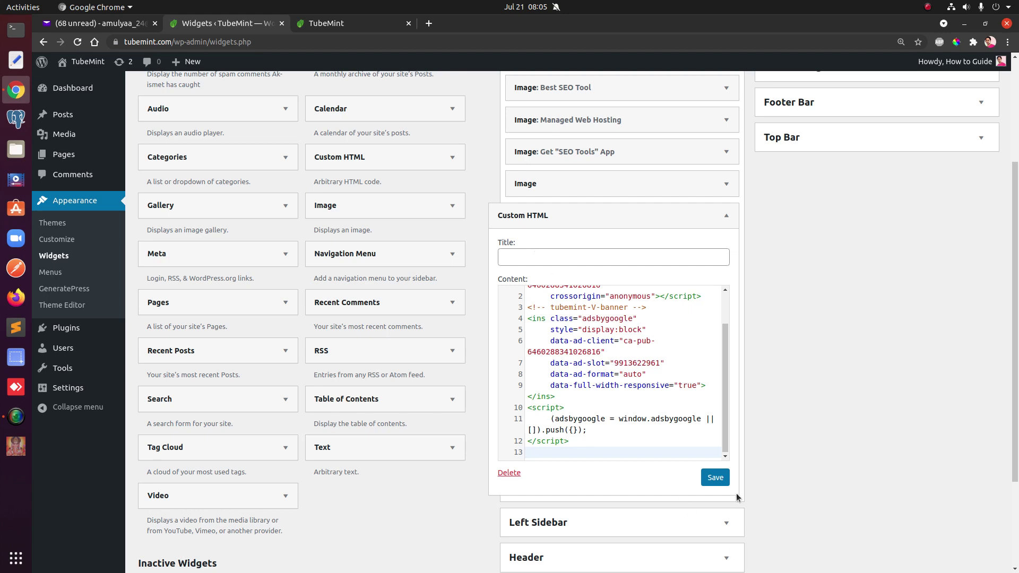
left_click(715, 479)
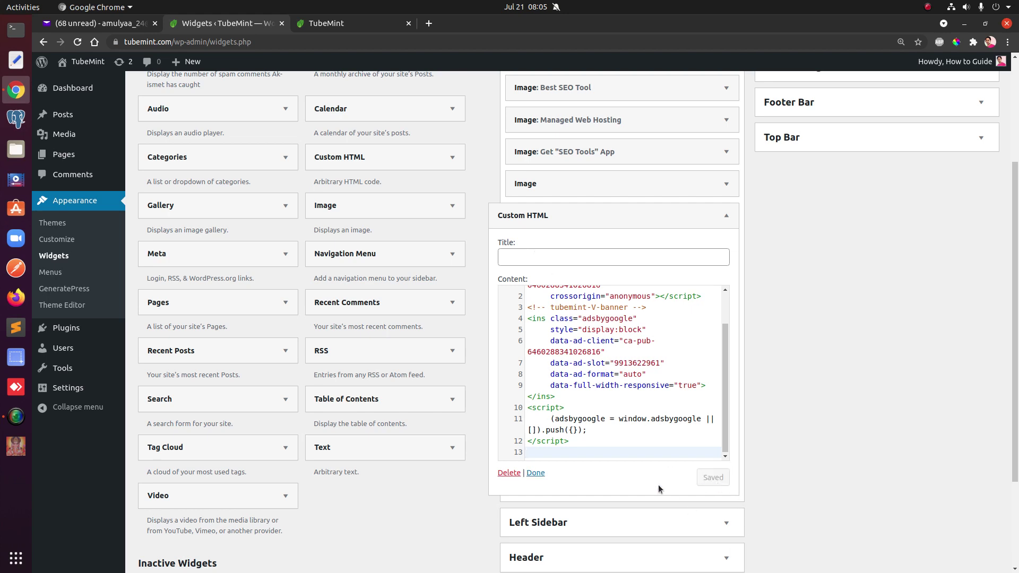
left_click(534, 473)
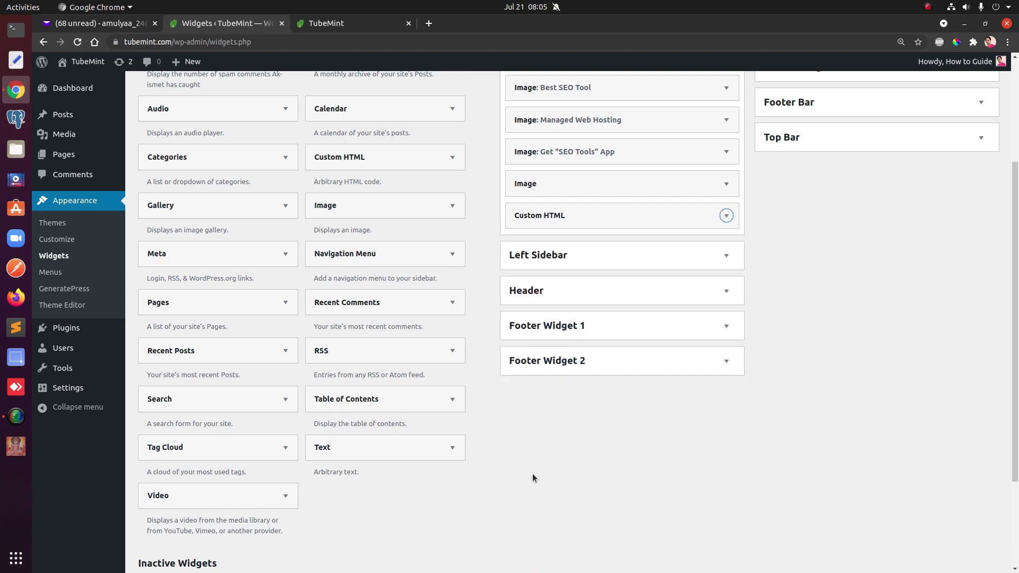
- Reload the TubeMint homepage and check the ads in the right sidebar and under the header
left_click(334, 24)
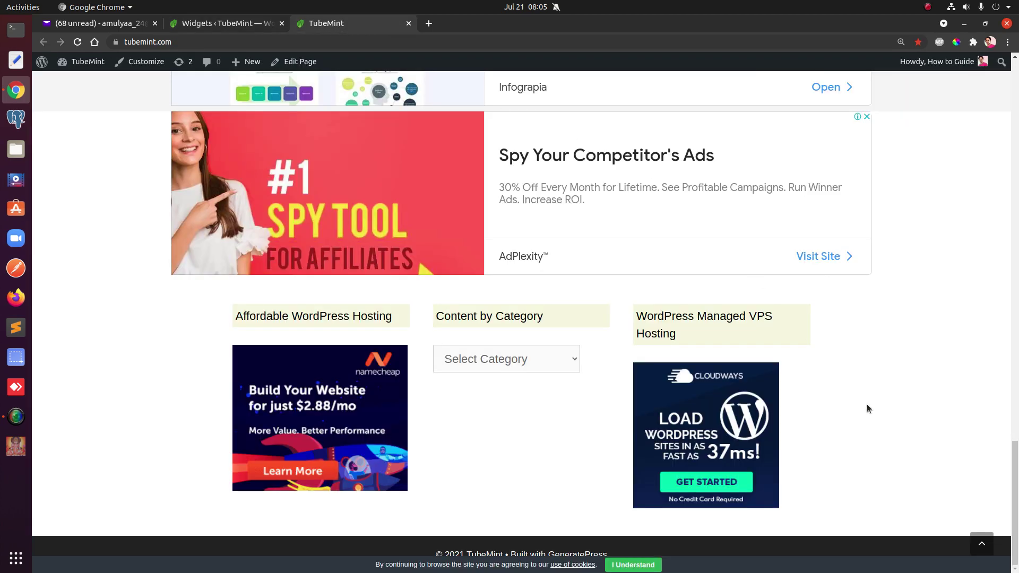
key("F5")
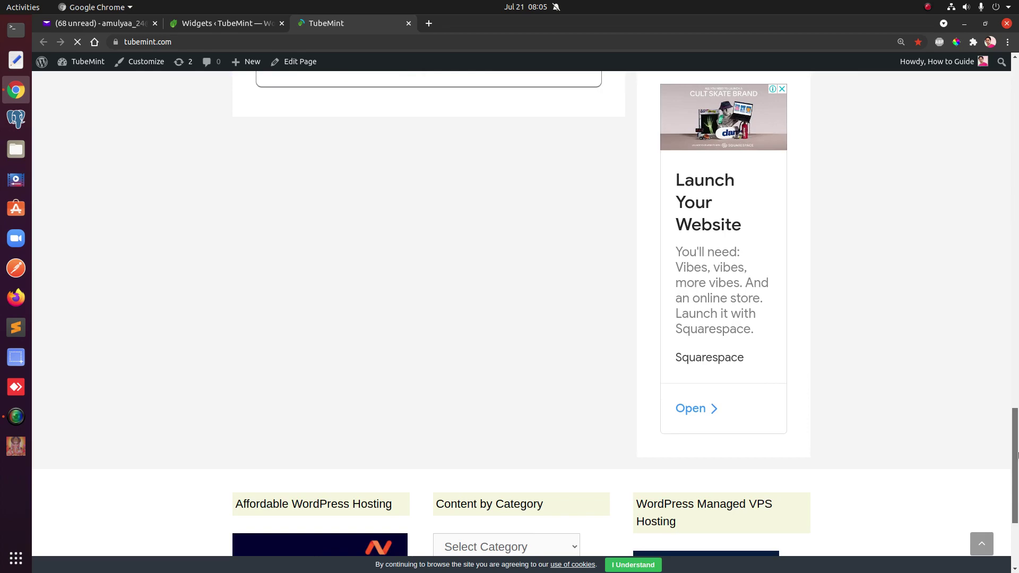
mouse_move(1017, 479)
left_mouse_down()
mouse_move(1017, 422)
mouse_move(1017, 479)
left_mouse_up()
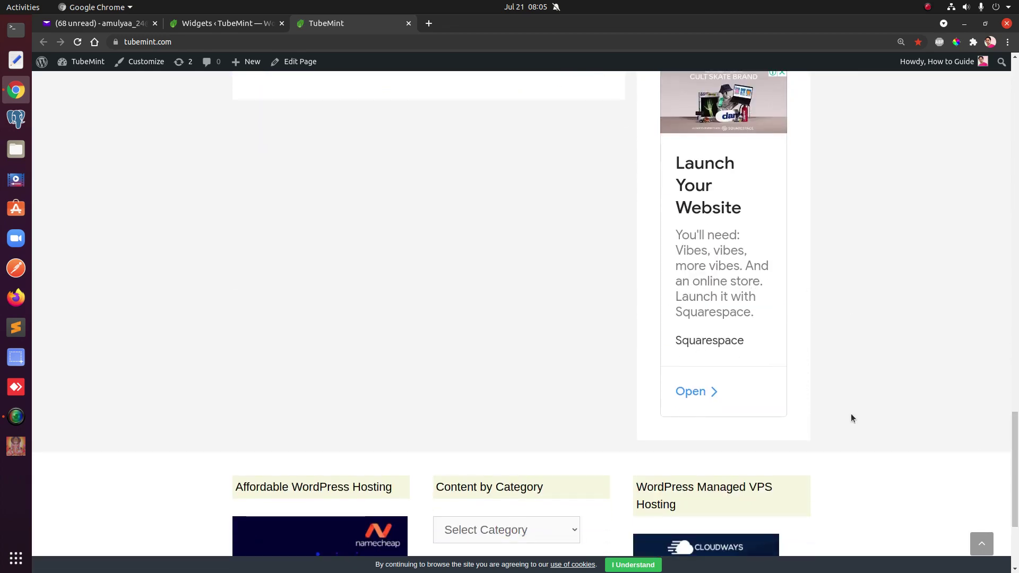
scroll(851, 418, "up", 4)
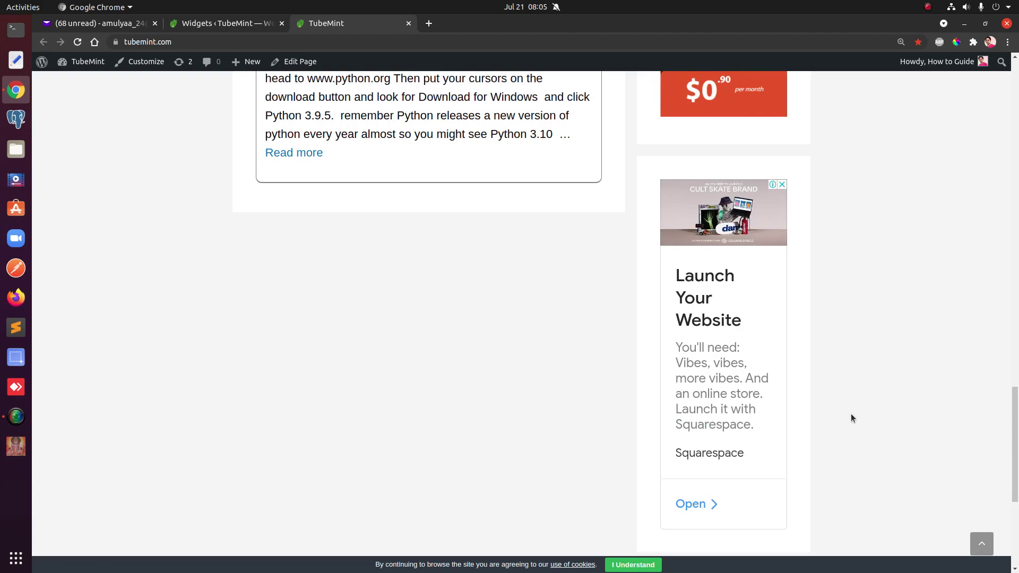
scroll(851, 418, "up", 10)
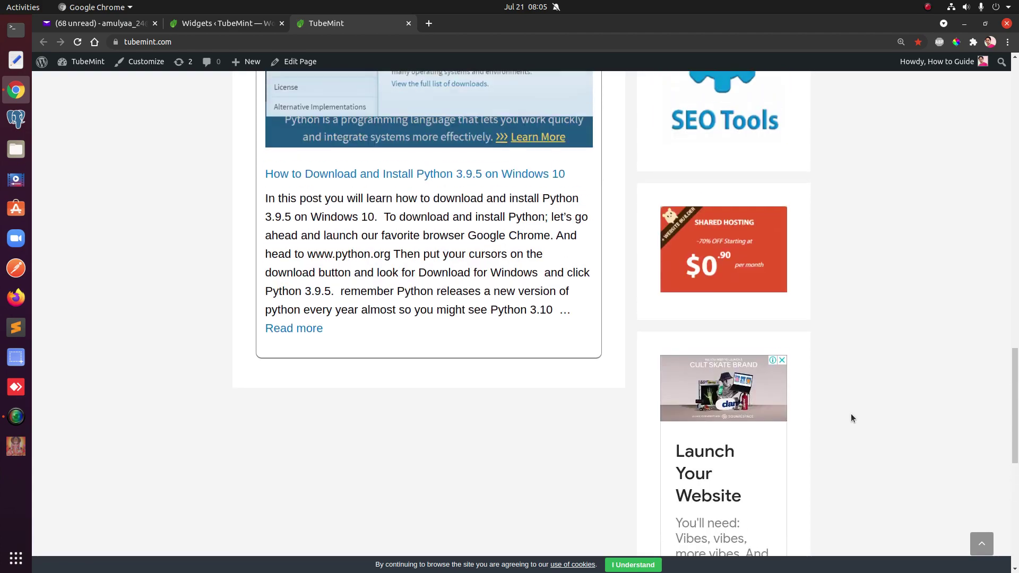
scroll(851, 415, "up", 20)
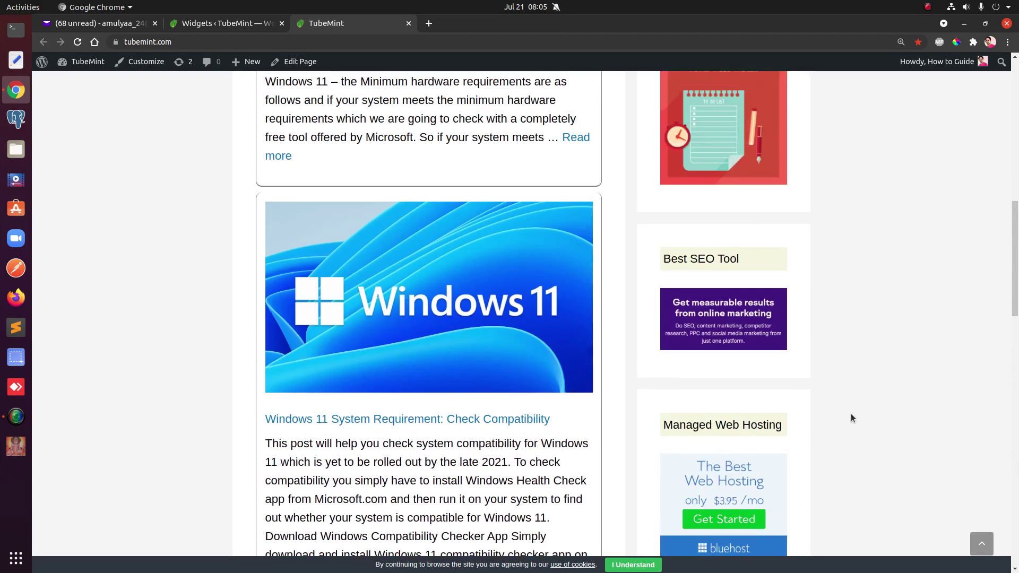
scroll(851, 418, "up", 13)
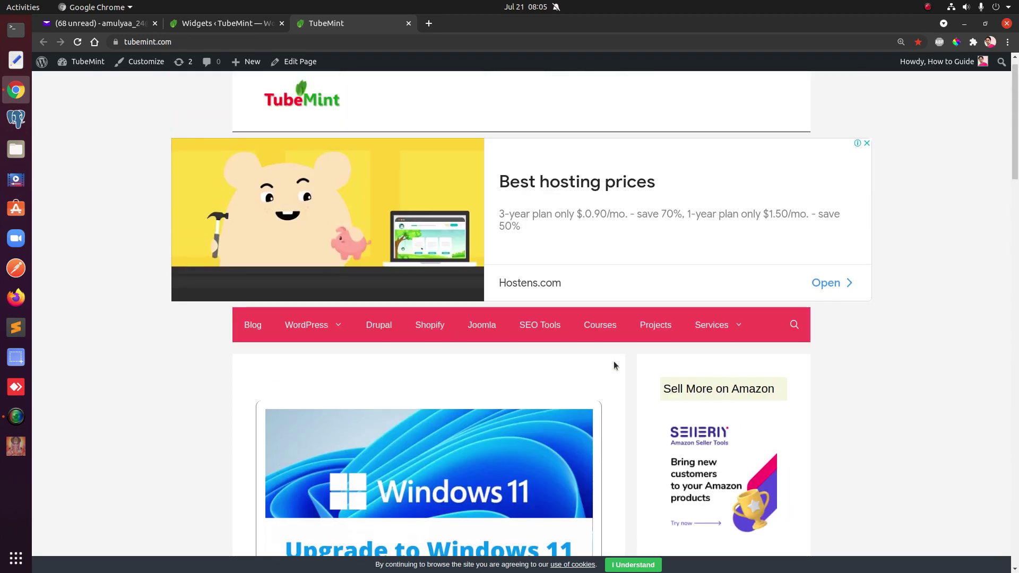
- Move the Custom HTML widget to the first position of the Right Sidebar in WordPress, above the Sell More on Amazon image
left_click(212, 23)
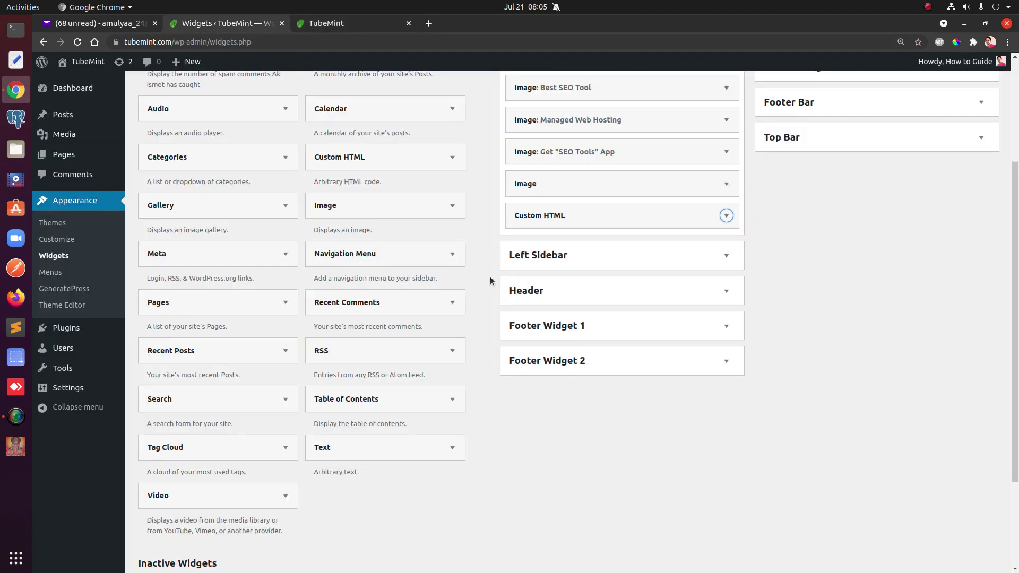
scroll(935, 468, "up", 4)
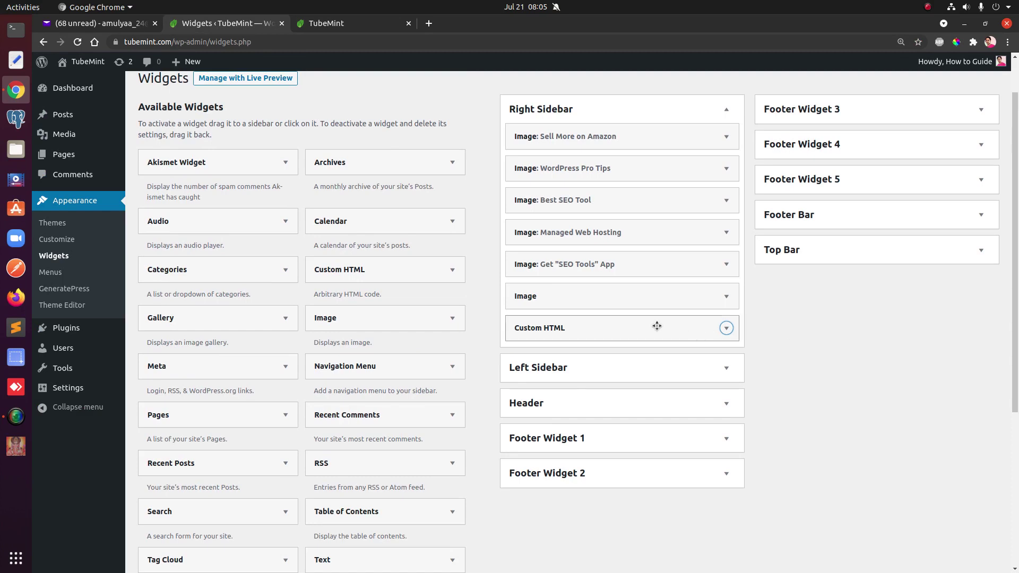
left_click_drag(657, 326, 646, 129)
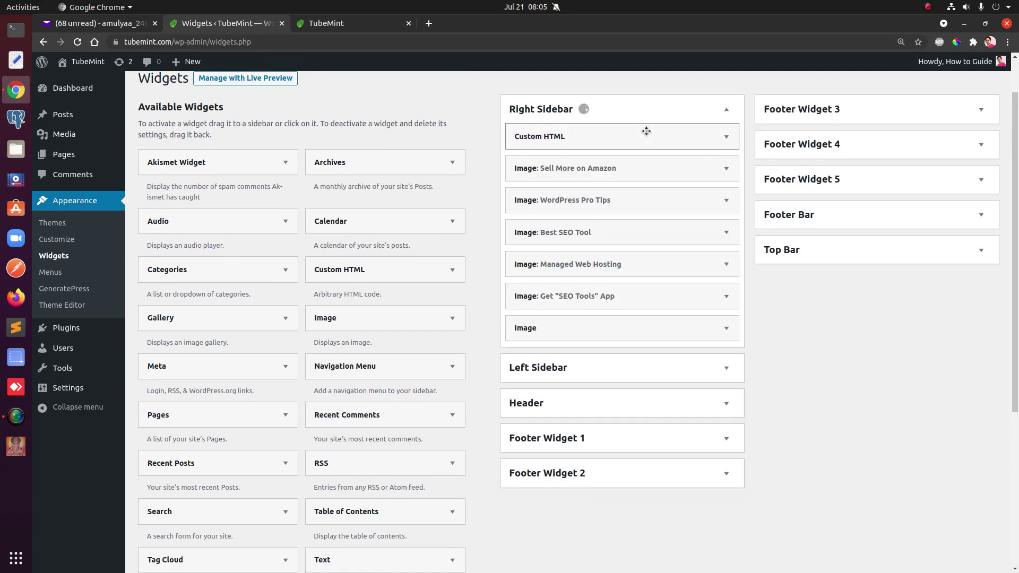
- Reload the TubeMint homepage and check the vertical ad above the Sell More on Amazon banner in the right sidebar
left_click(344, 21)
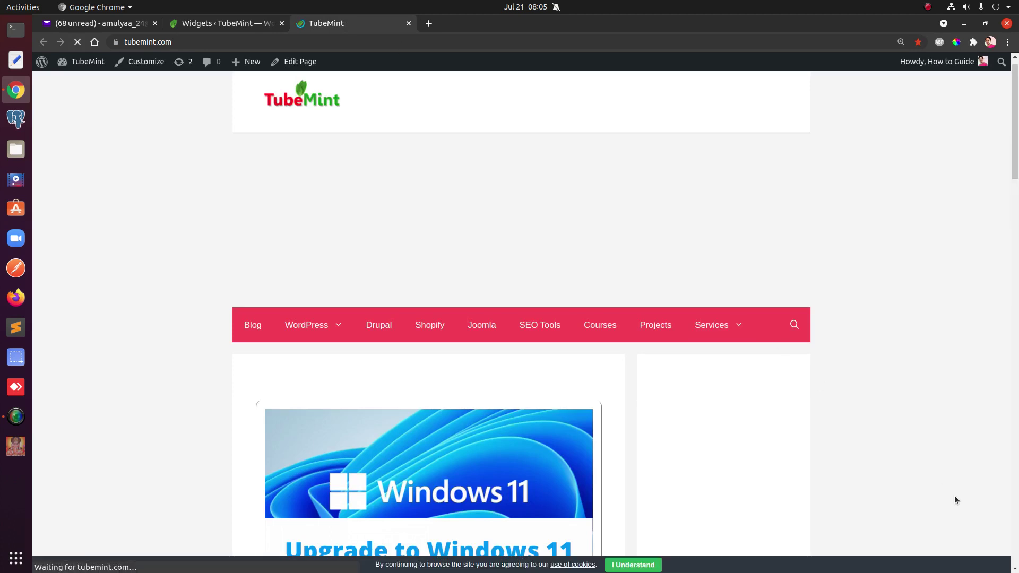
scroll(954, 499, "down", 3)
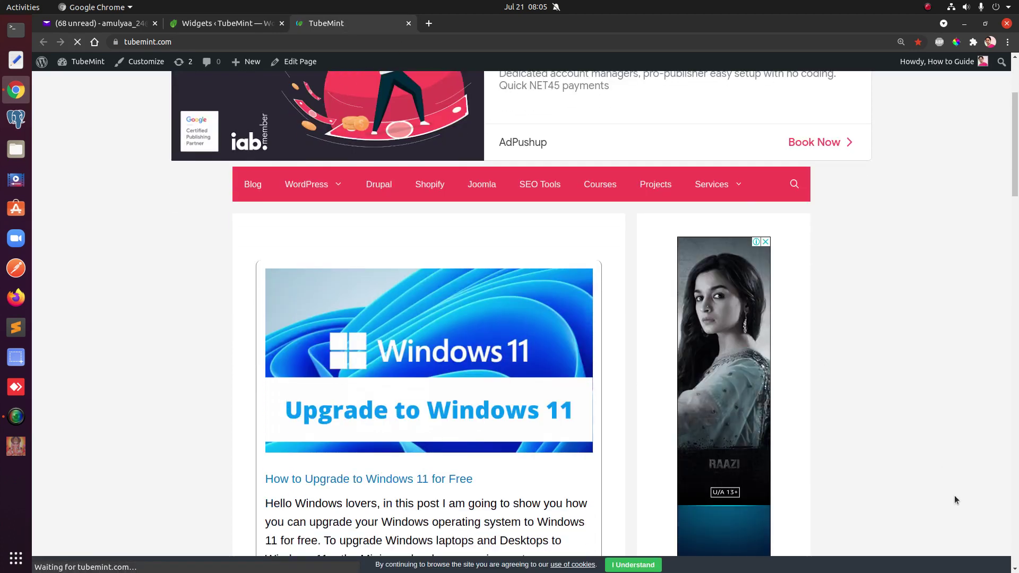
scroll(954, 499, "down", 3)
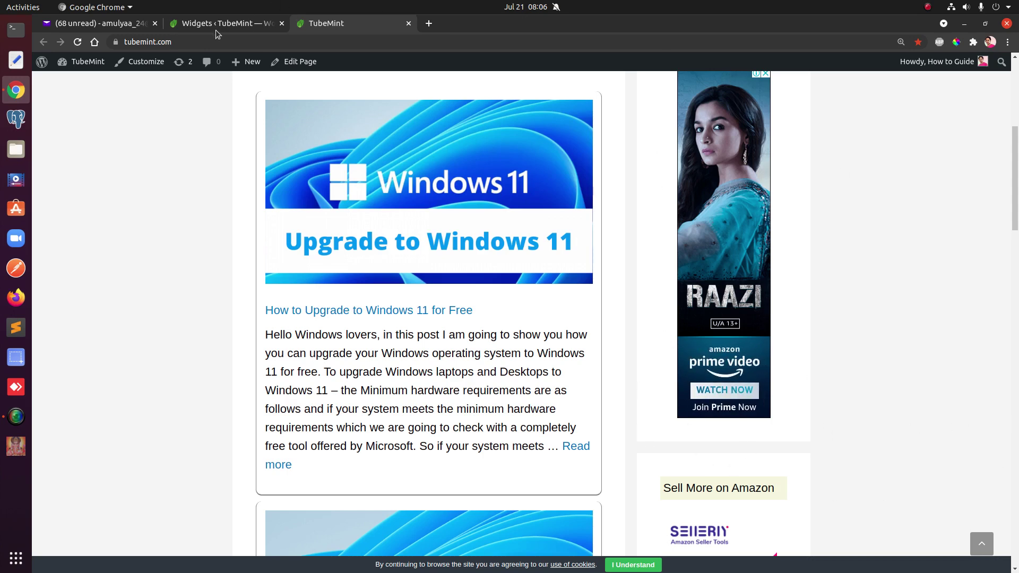
- Copy the script code under #Square Banner Ad from the "ad units" email
left_click(101, 23)
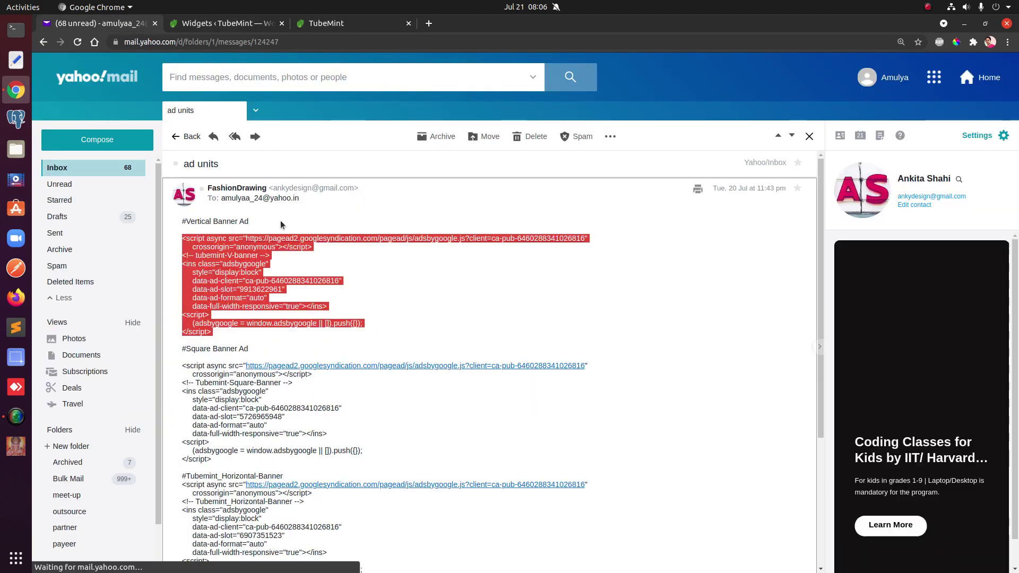
left_click(261, 432)
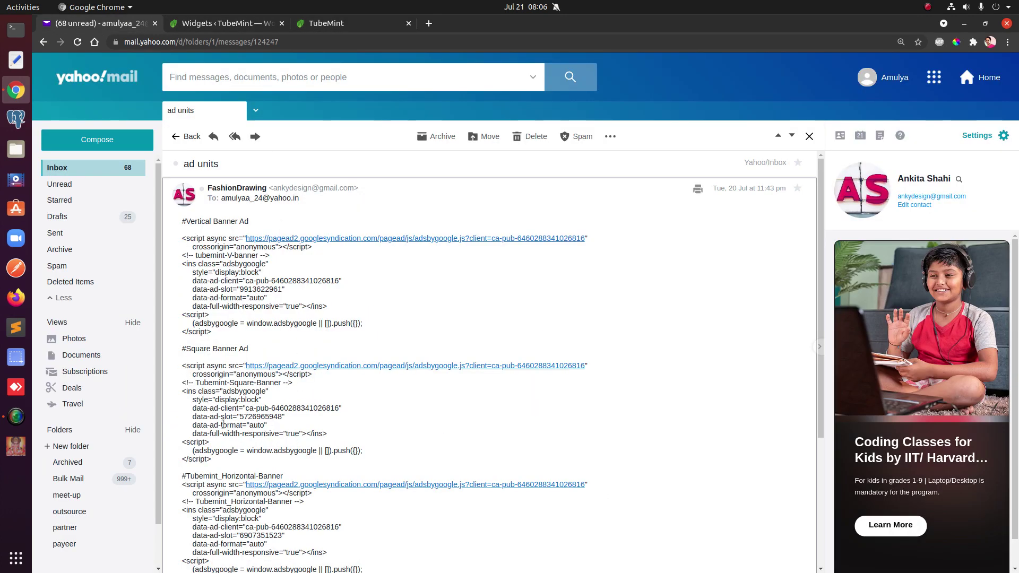
left_click_drag(220, 461, 181, 367)
key("ctrl+c")
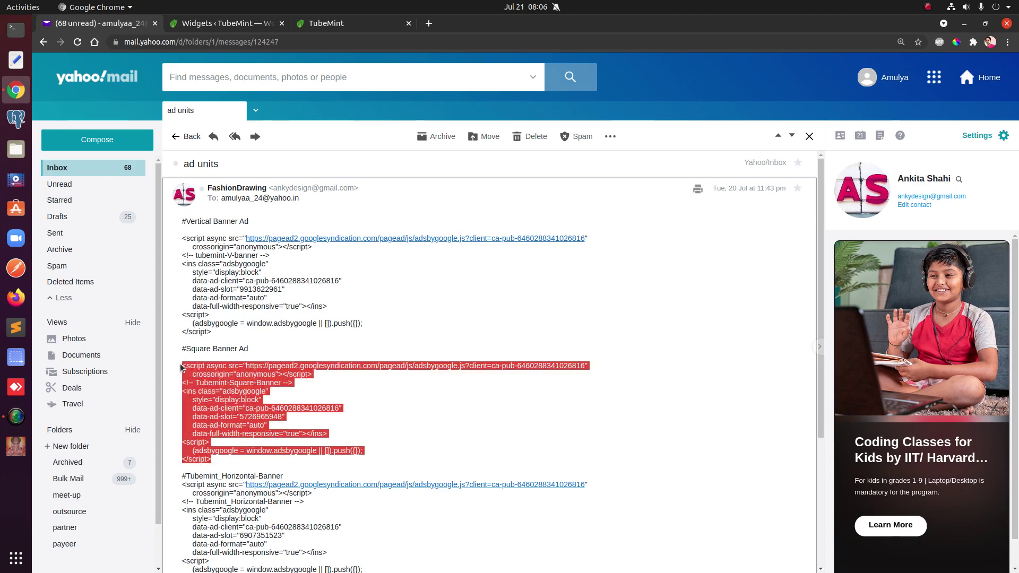
- Return to the TubeMint homepage and examine the banners in its footer columns
left_click(217, 24)
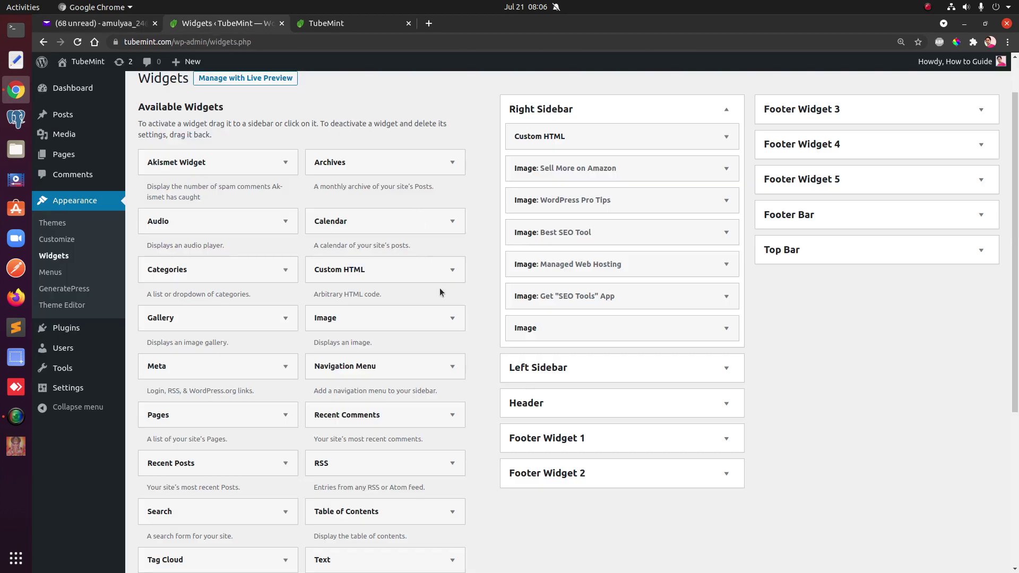
left_click(343, 24)
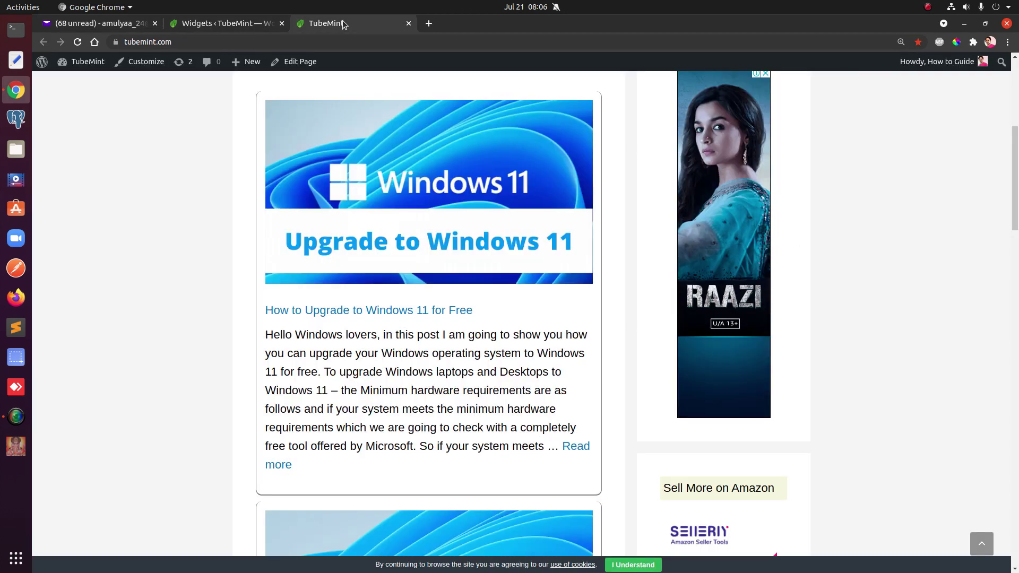
left_click(1015, 518)
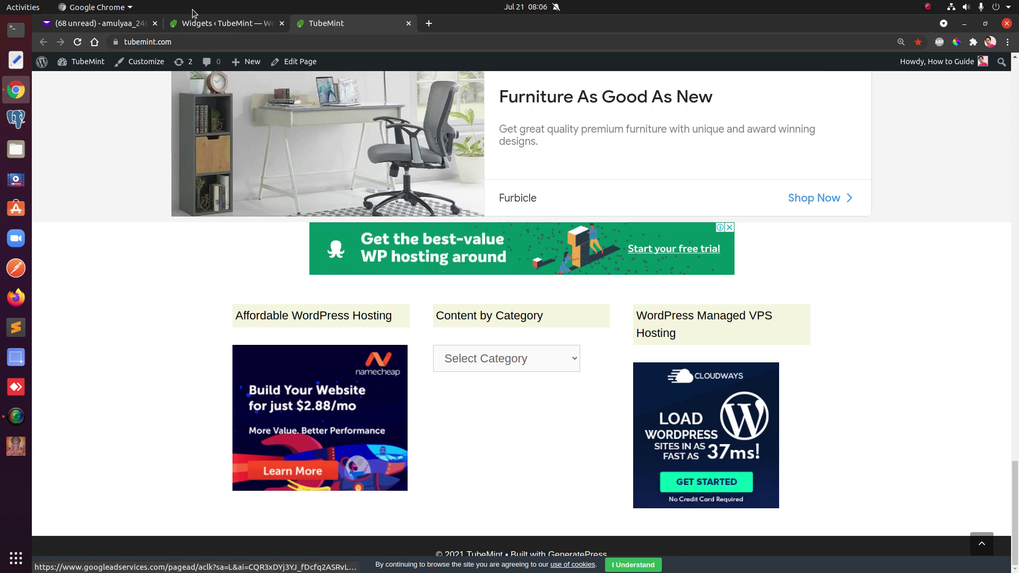
- Delete the Affordable WordPress Hosting image widget from Footer Widget 1 in the WordPress widget settings
left_click(222, 26)
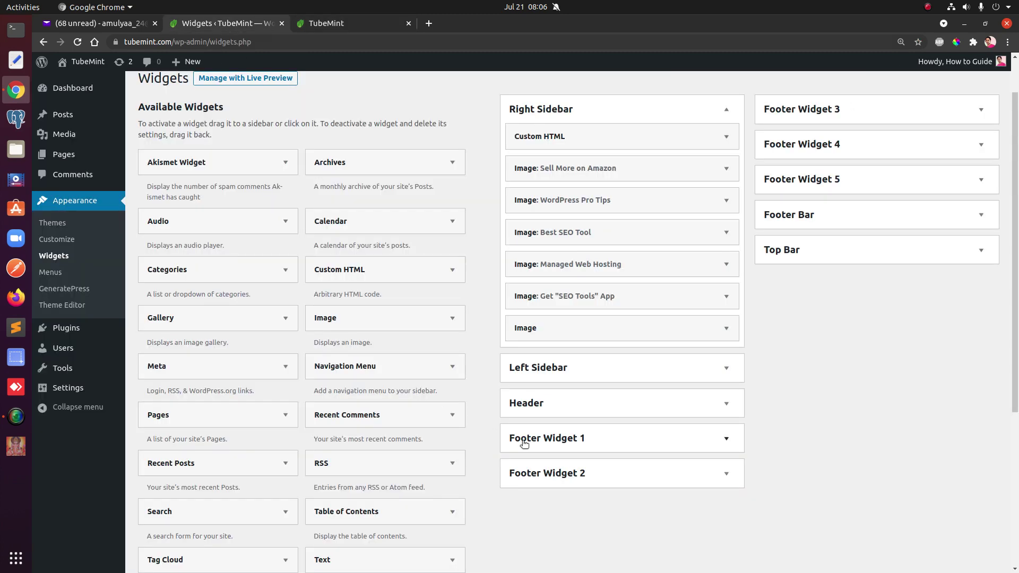
left_click(622, 444)
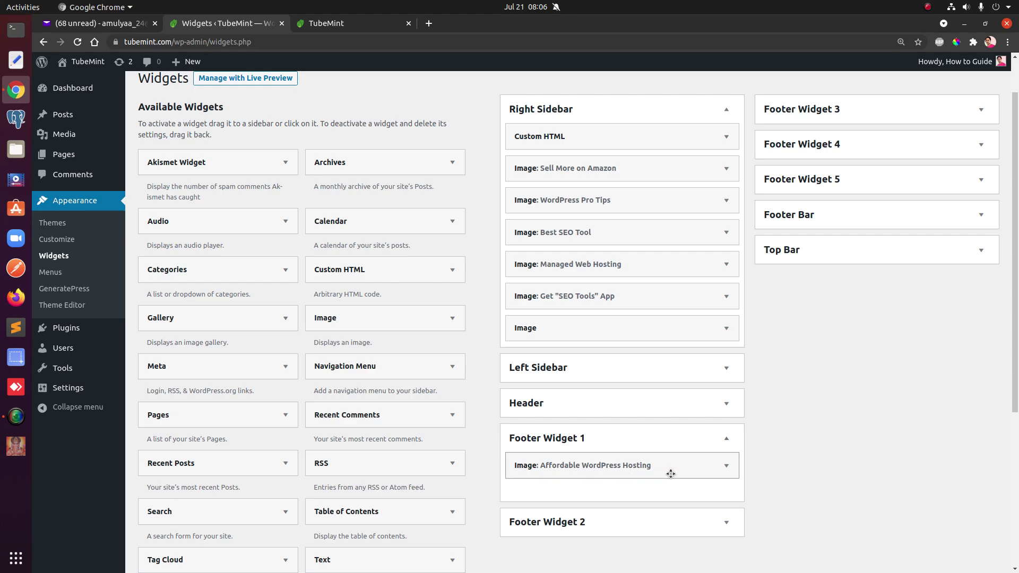
left_click(704, 468)
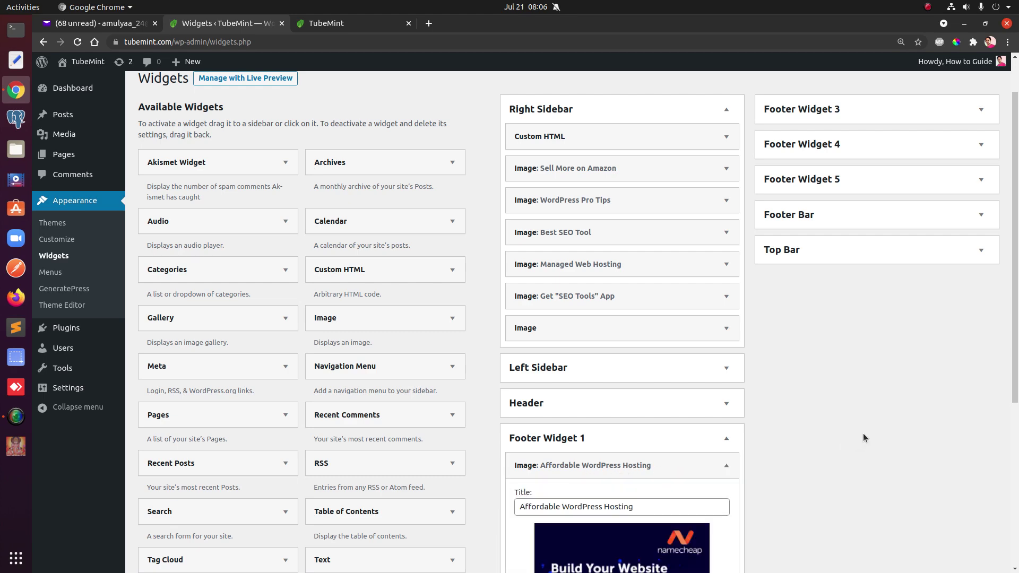
scroll(863, 433, "down", 3)
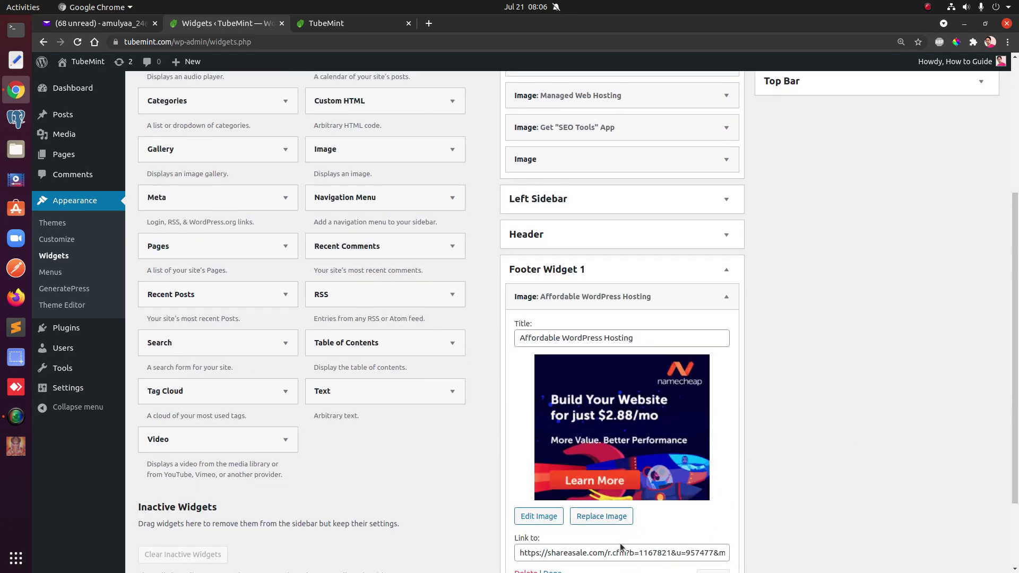
scroll(670, 513, "down", 2)
left_click(524, 471)
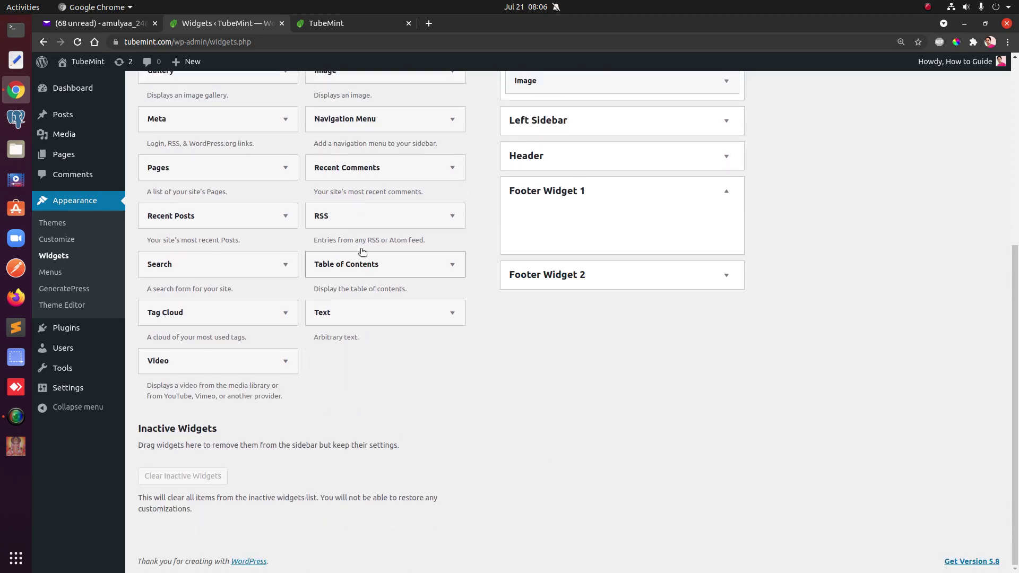
- Add a Custom HTML widget to Footer Widget 1 and copy the #Square Banner Ad code again from the "ad units" email
scroll(451, 351, "up", 3)
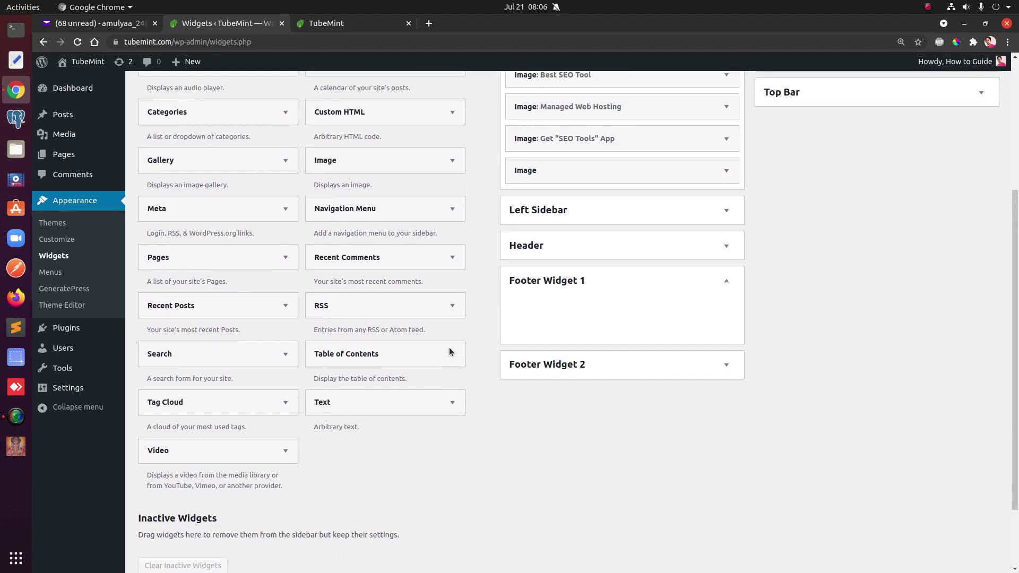
left_click_drag(352, 134, 559, 336)
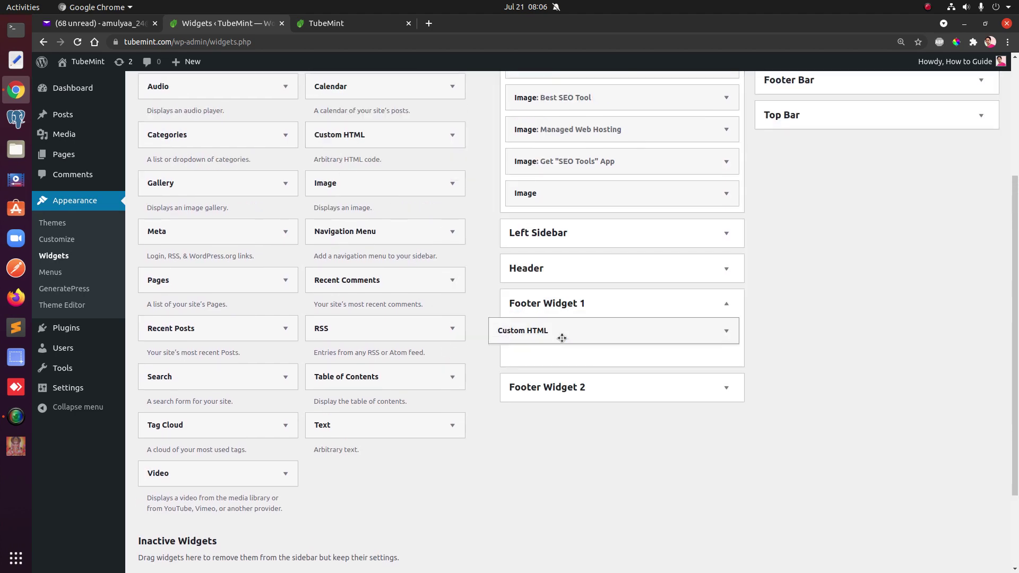
left_click(105, 25)
right_click(219, 373)
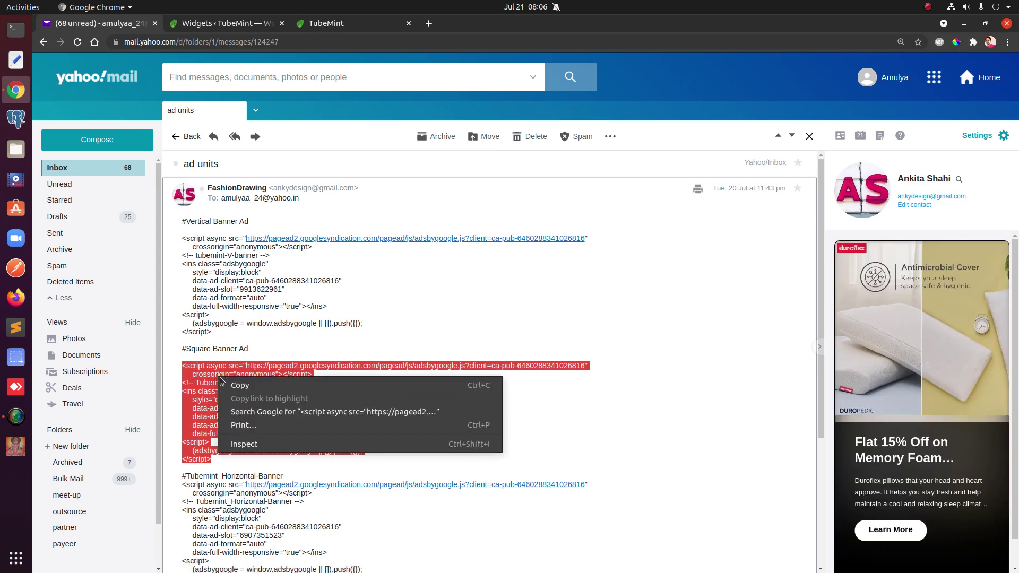
left_click(240, 385)
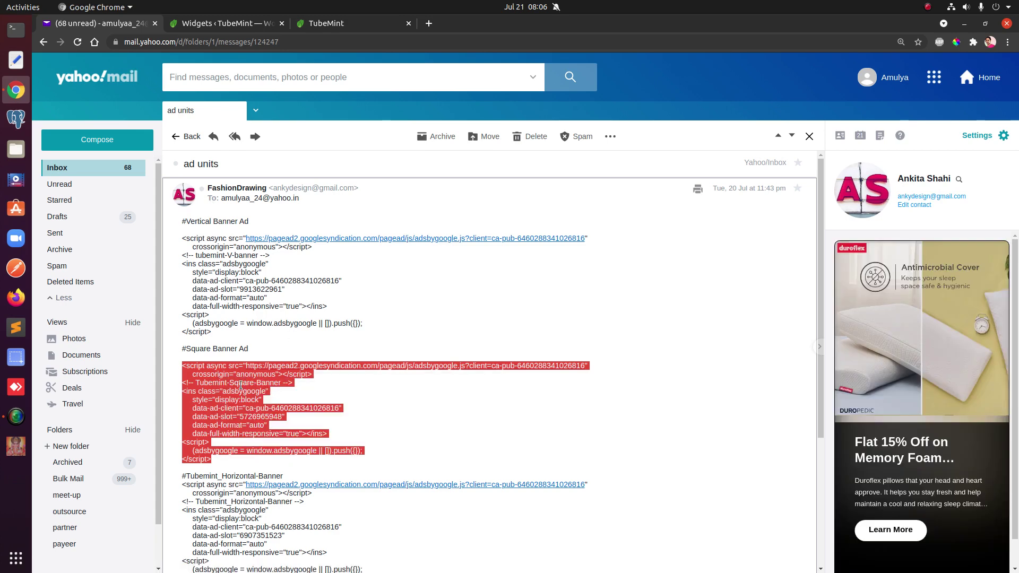
- Paste the square banner code as the content of the Custom HTML widget in Footer Widget 1, save it and close the widget
left_click(206, 27)
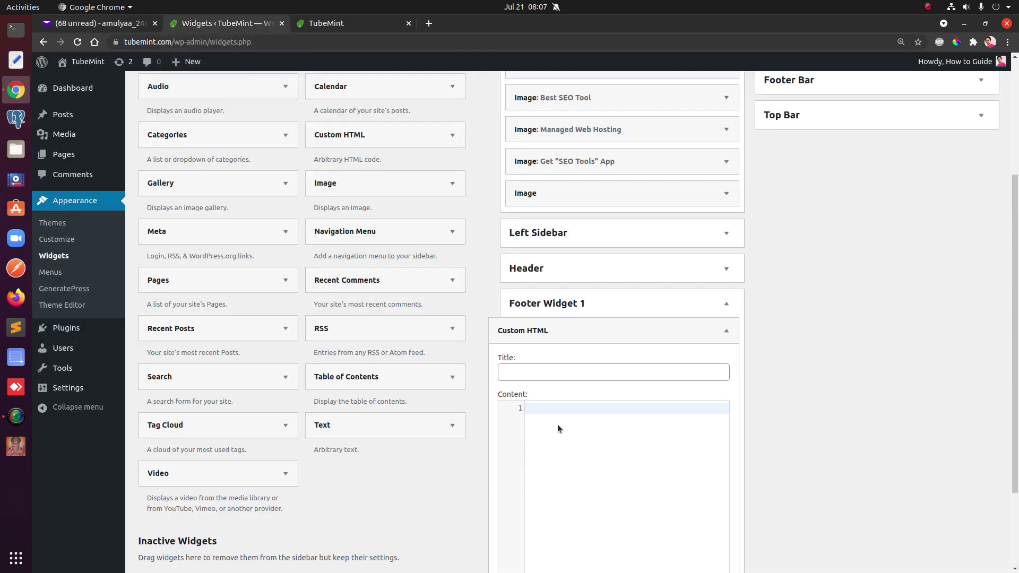
key("ctrl+v")
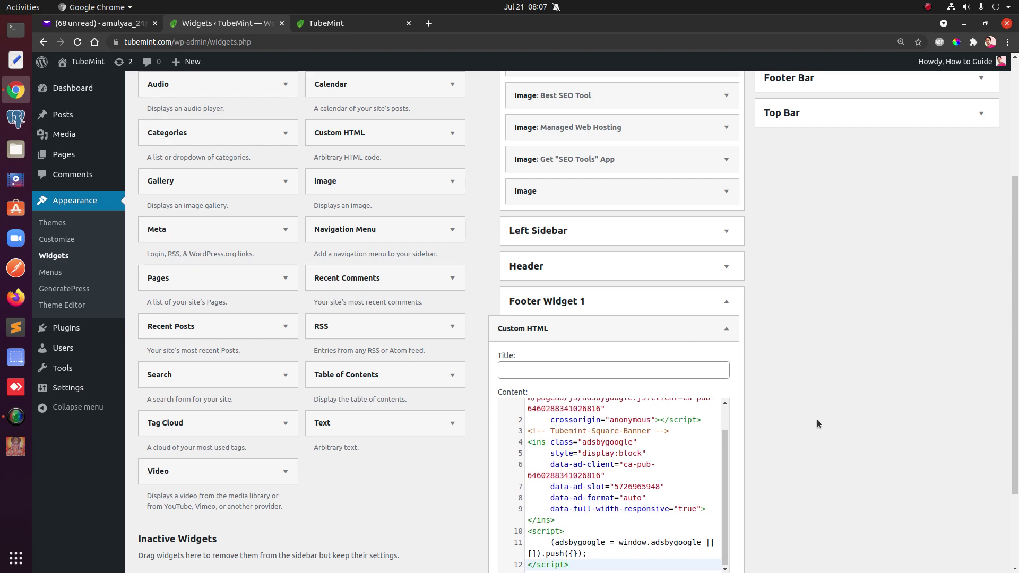
scroll(924, 398, "down", 4)
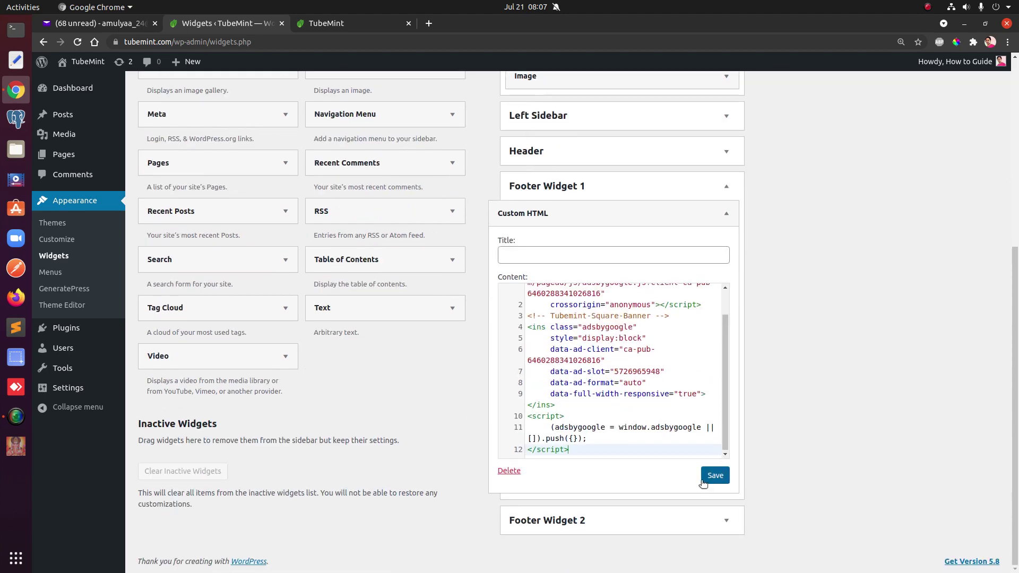
left_click(715, 474)
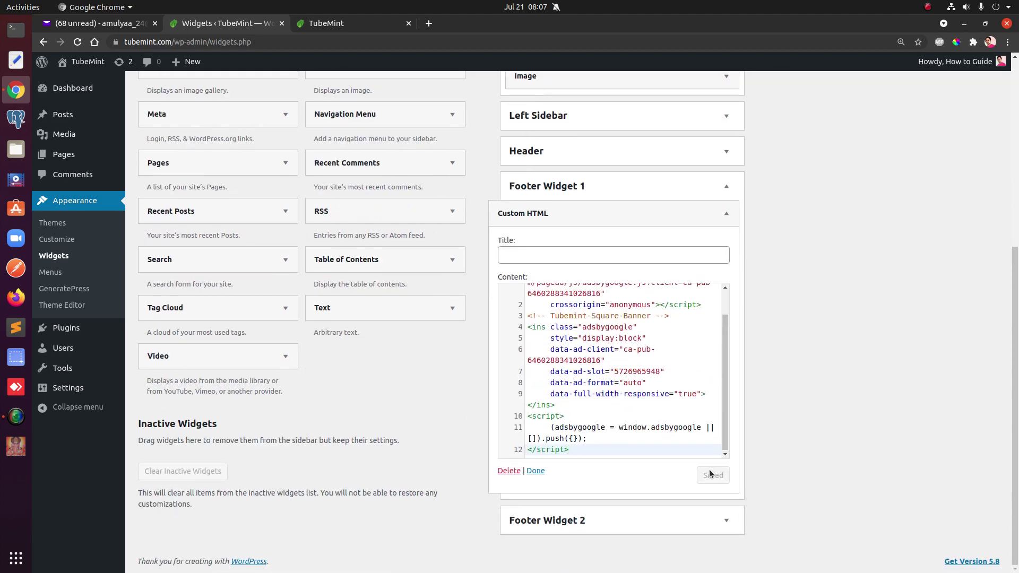
left_click(535, 471)
- Reload the TubeMint homepage and check the ads from header to footer, including how the square banner affects the footer columns
left_click(329, 22)
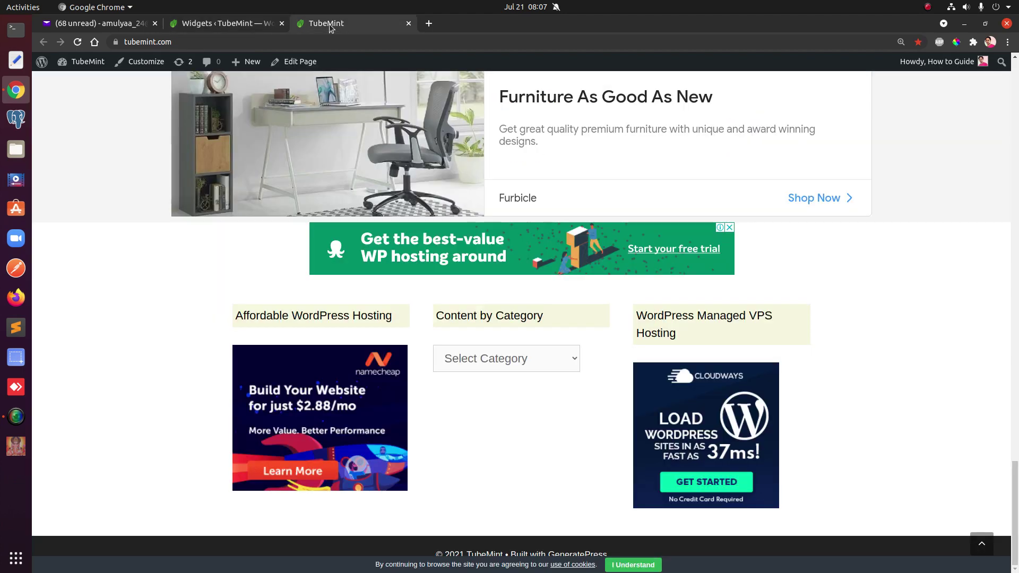
key("F5")
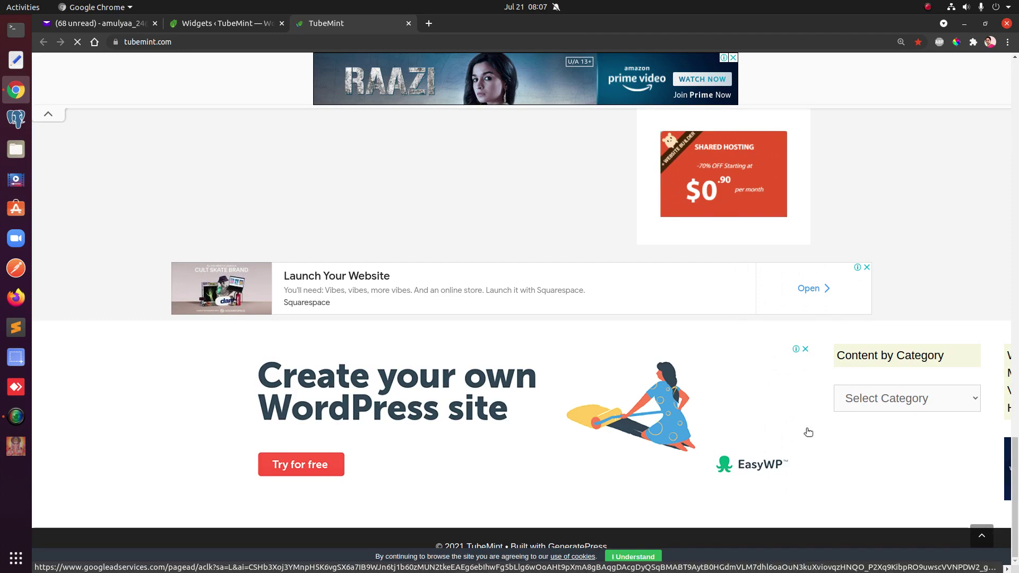
scroll(808, 432, "up", 10)
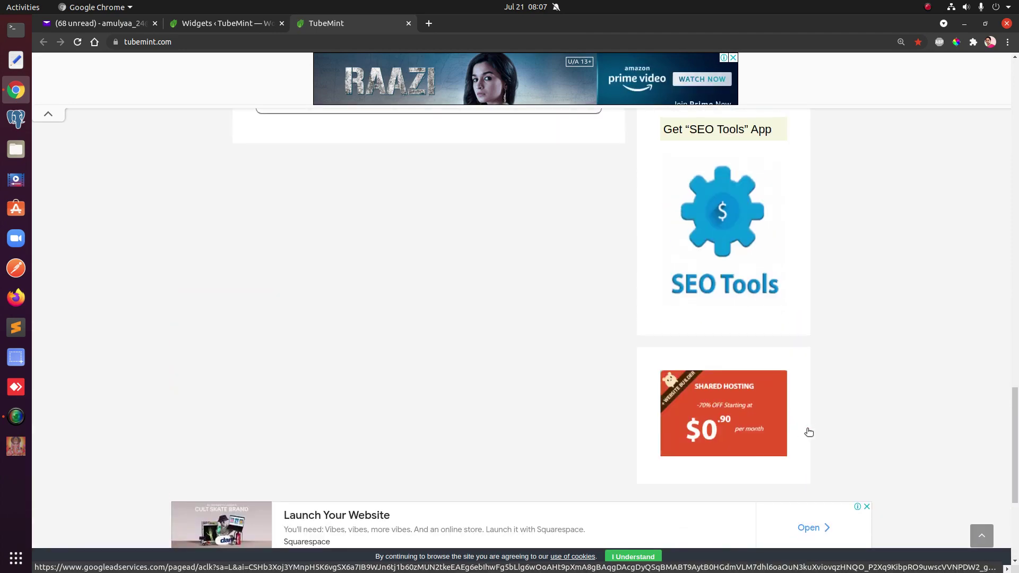
scroll(808, 431, "up", 15)
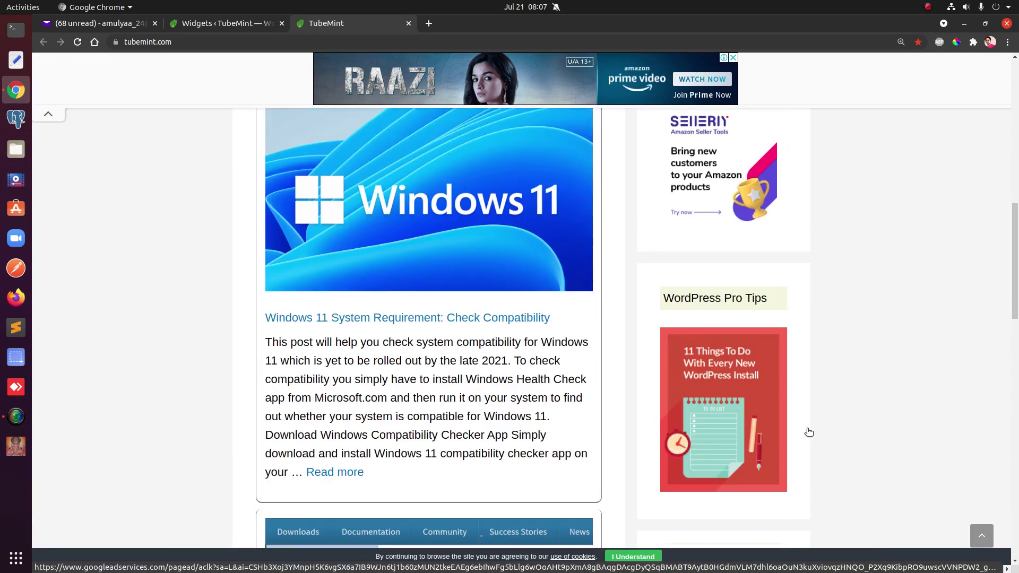
scroll(808, 432, "up", 4)
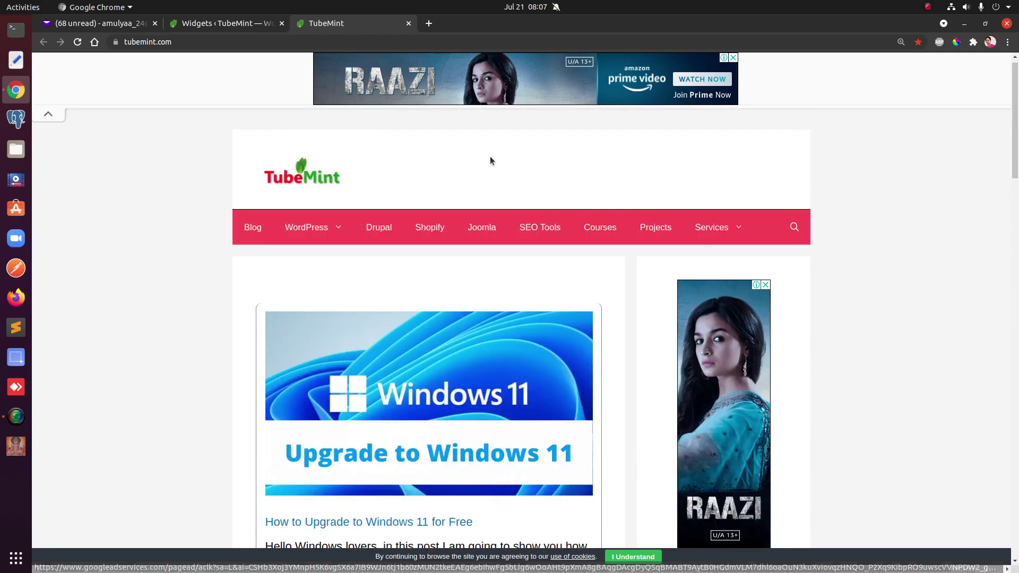
scroll(847, 171, "down", 20)
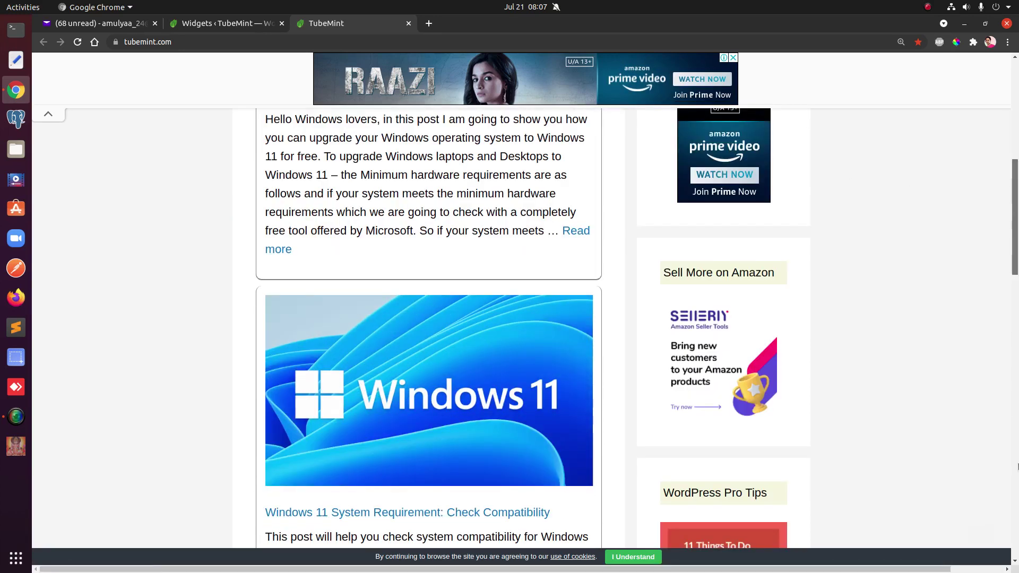
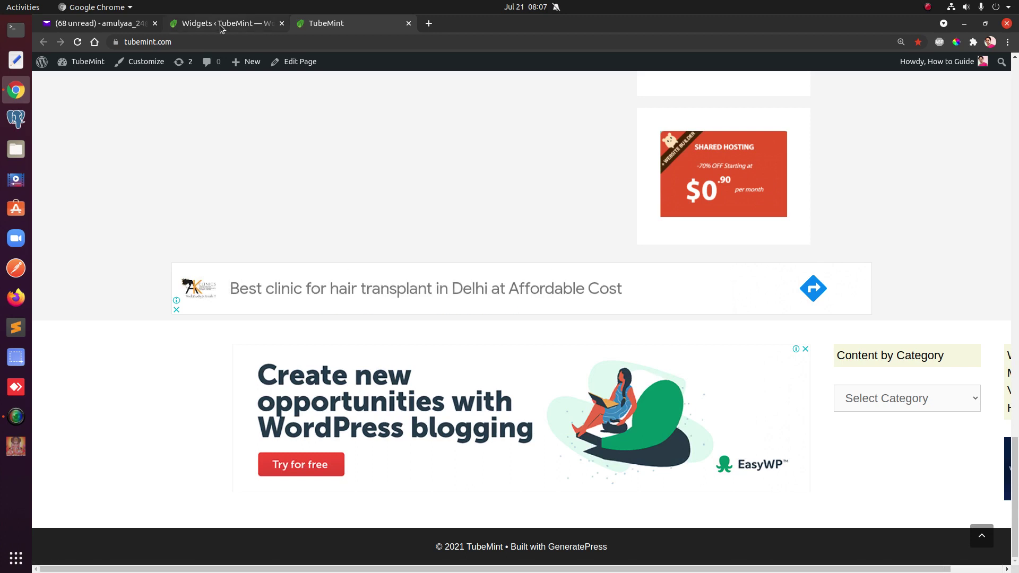
left_click(969, 405)
left_click(983, 469)
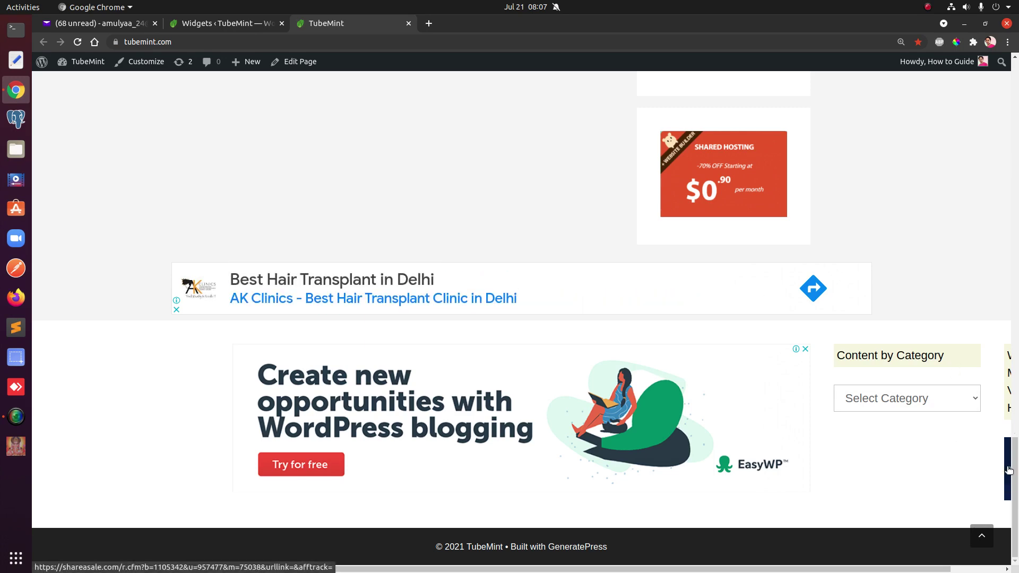
- Review the code in Footer Widget 1's Custom HTML widget and copy the #Tubemint_Horizontal-Banner code from the "ad units" email
left_click(207, 24)
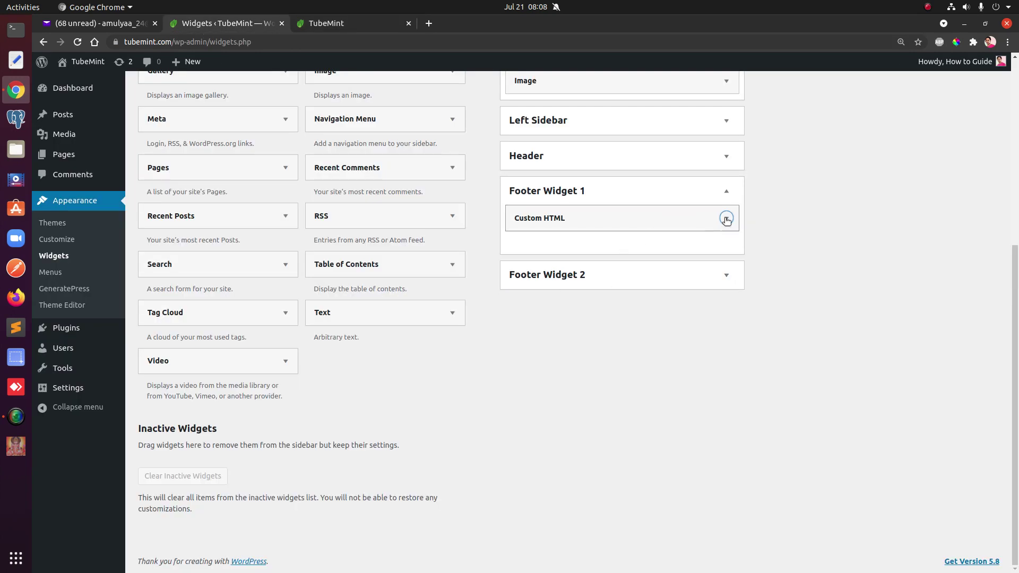
left_click(726, 218)
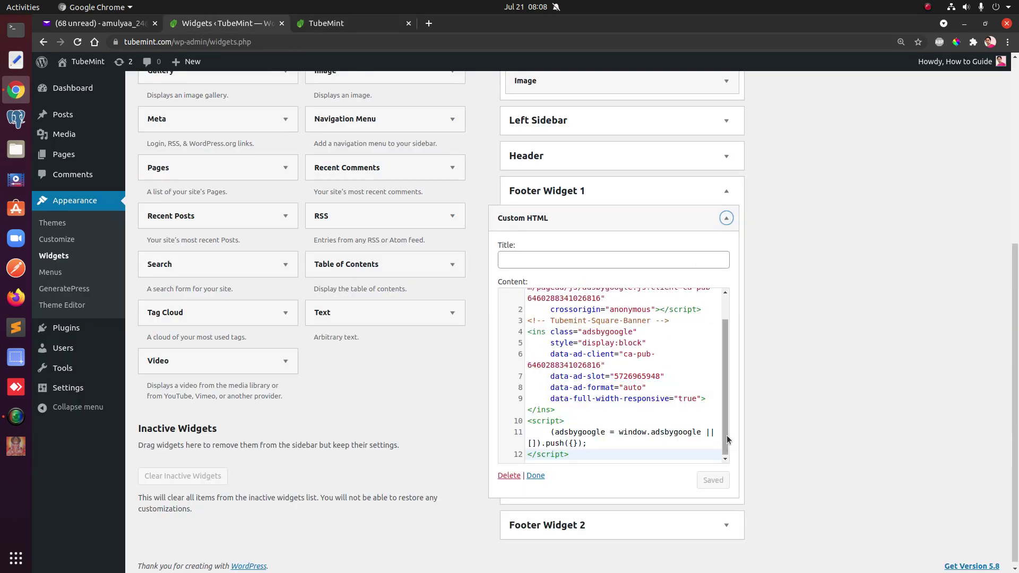
left_click_drag(726, 435, 734, 324)
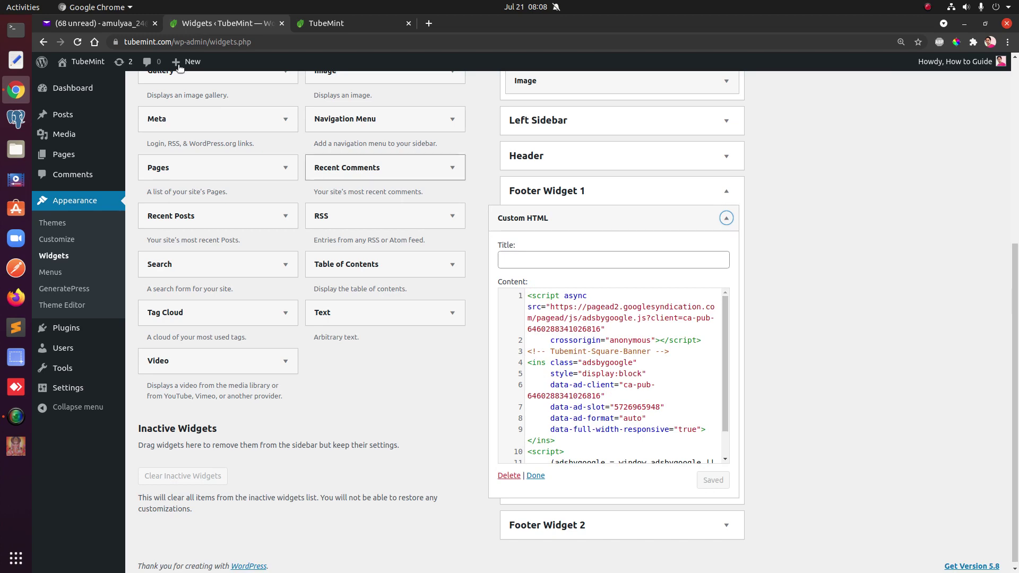
left_click(98, 23)
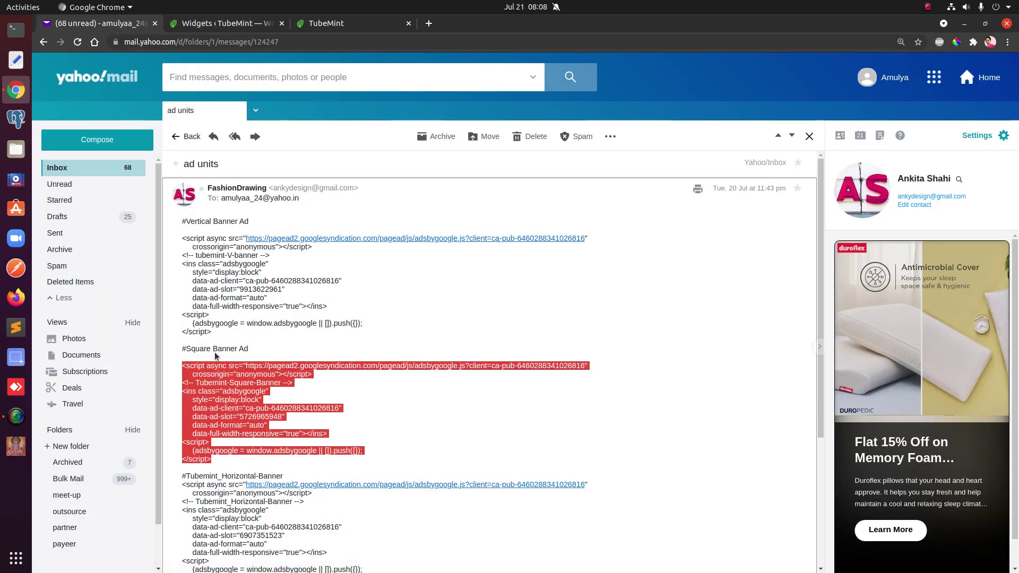
scroll(345, 535, "down", 3)
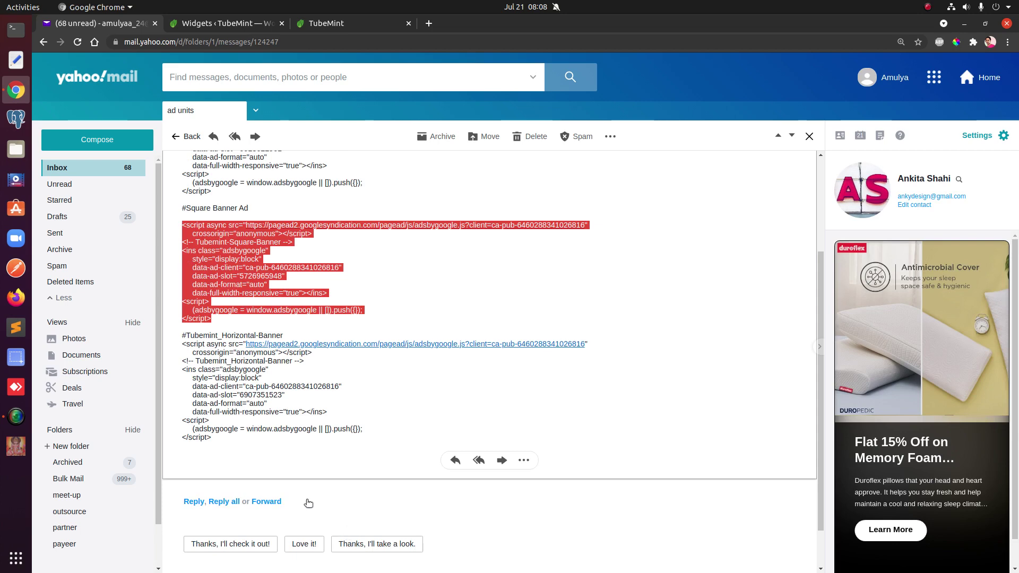
left_click_drag(213, 440, 175, 344)
key("ctrl+c")
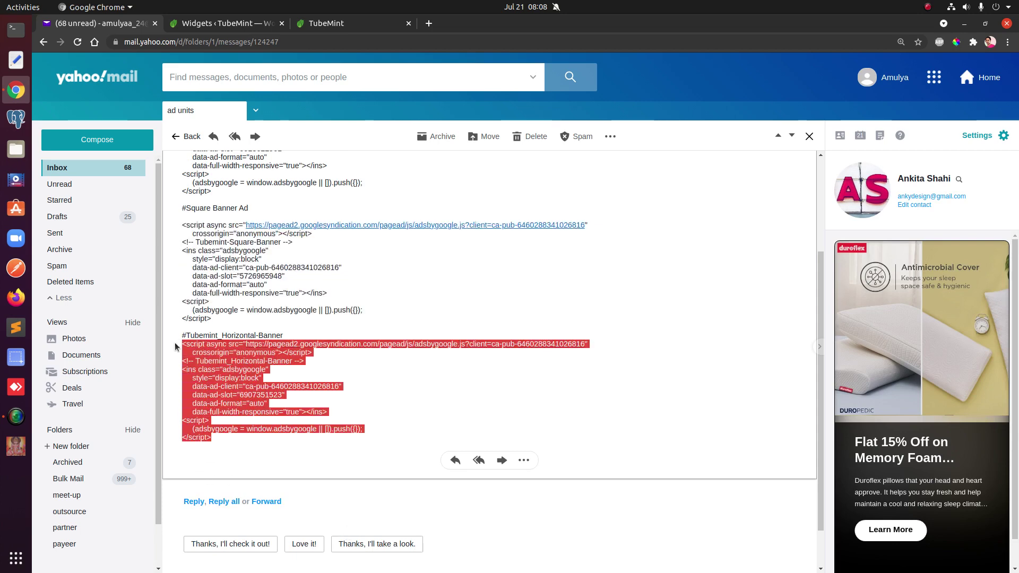
- Replace the content of Footer Widget 1's Custom HTML widget with the copied horizontal banner code, save it and close the widget
left_click(203, 24)
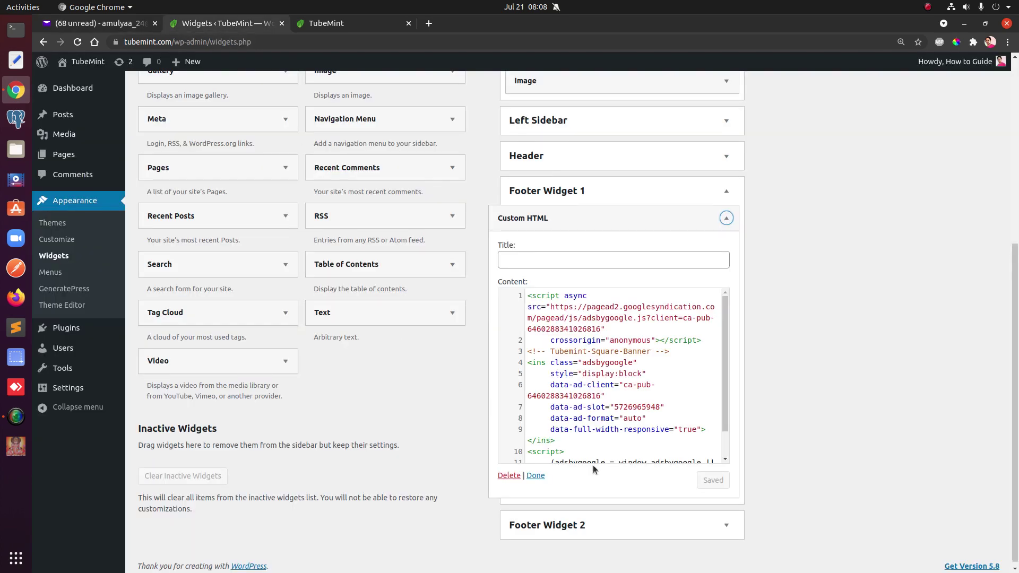
left_click(584, 446)
key("ctrl+a")
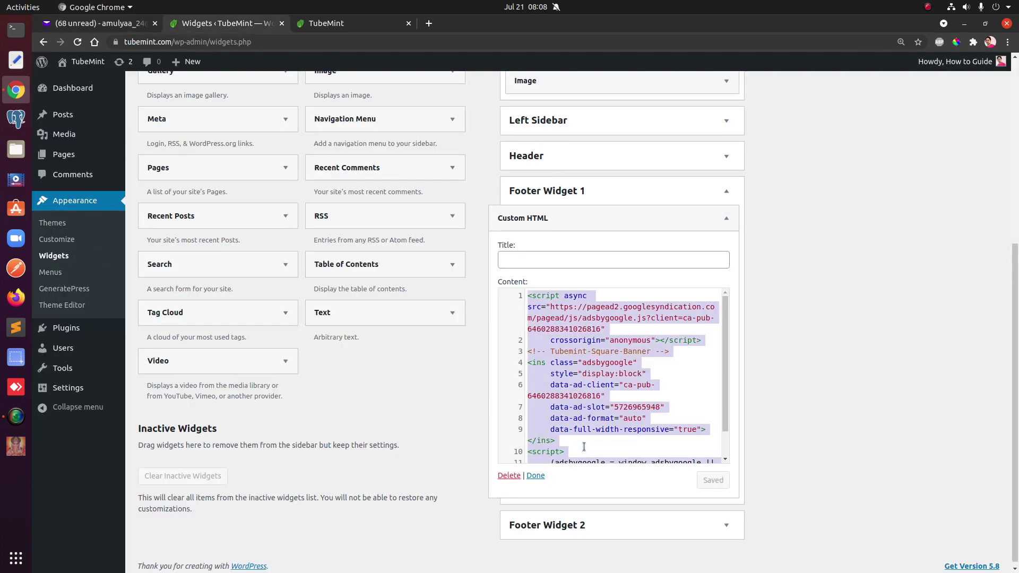
key("ctrl+v")
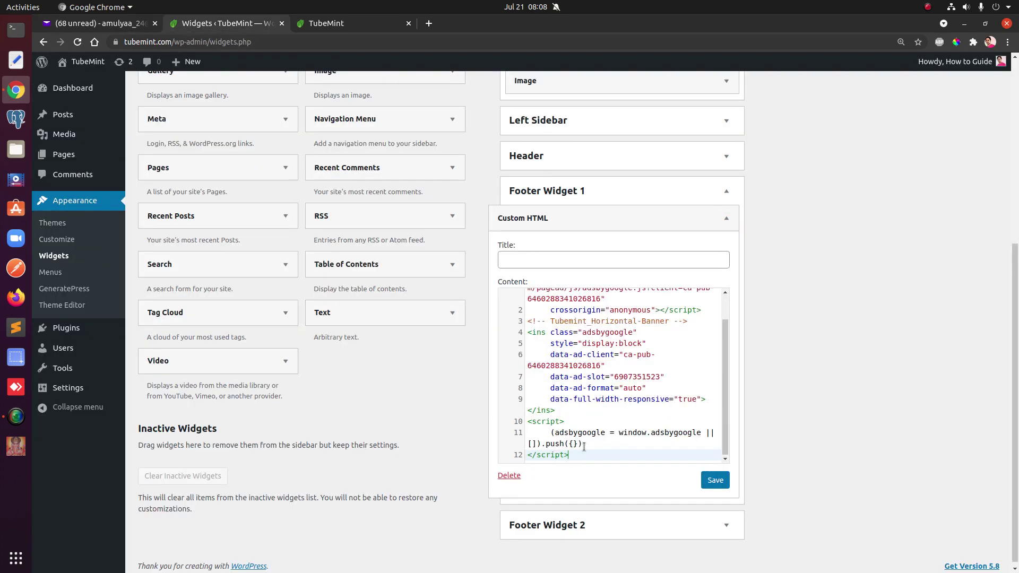
left_click(719, 481)
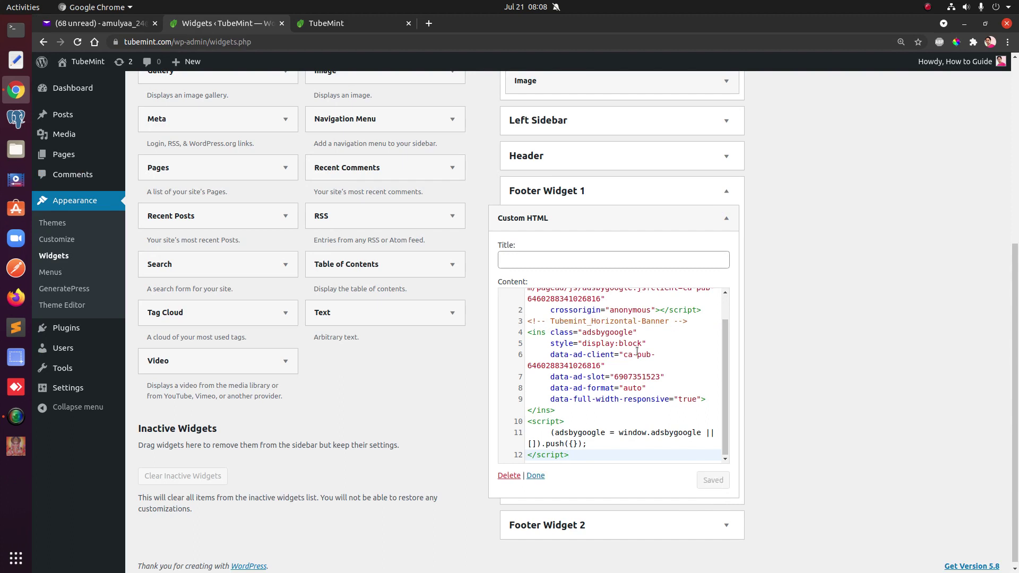
left_click(535, 475)
- Reload the TubeMint homepage and check how the horizontal banner ad affects the footer columns
left_click(323, 25)
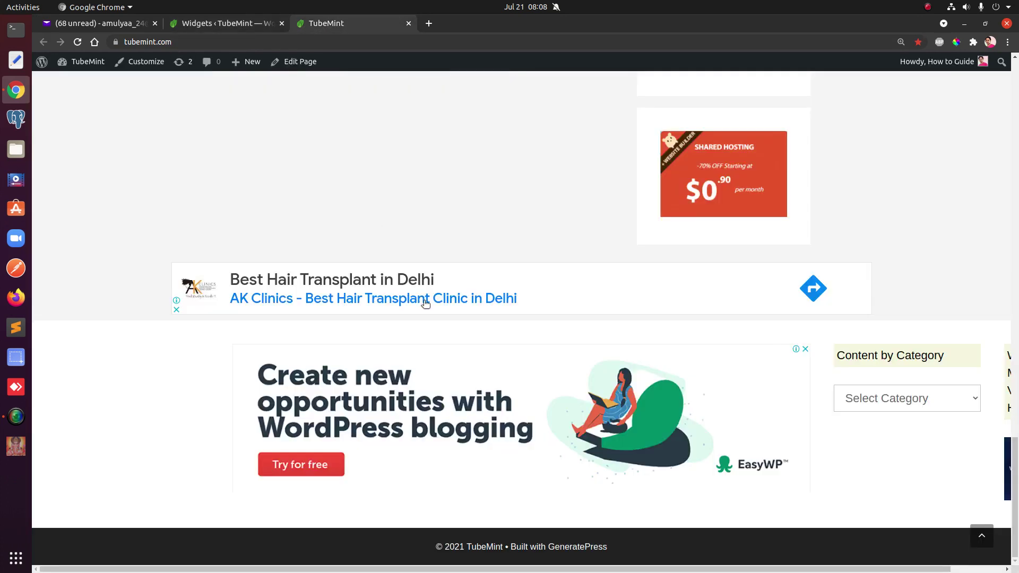
key("F5")
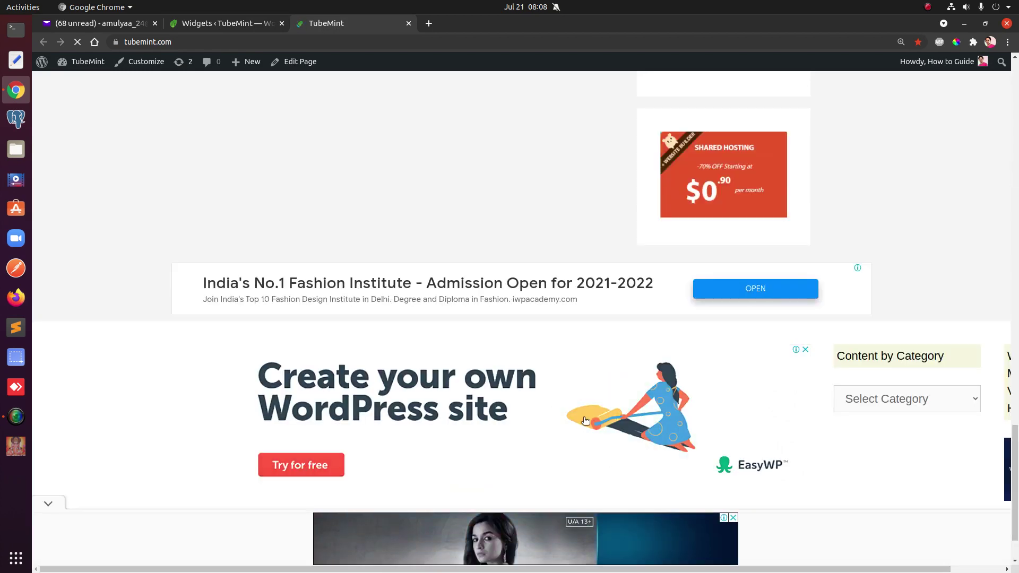
scroll(818, 431, "down", 2)
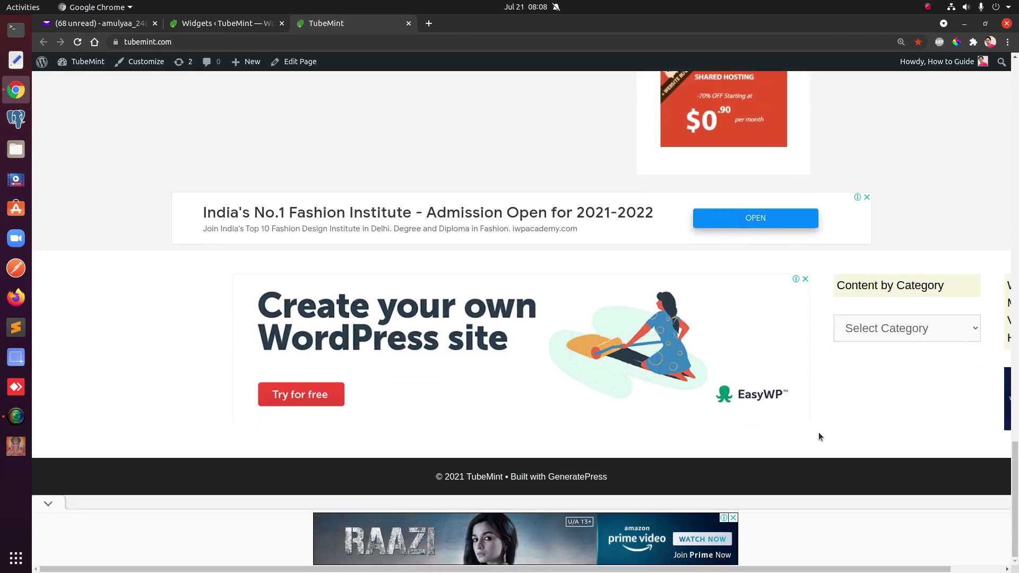
scroll(387, 93, "up", 5)
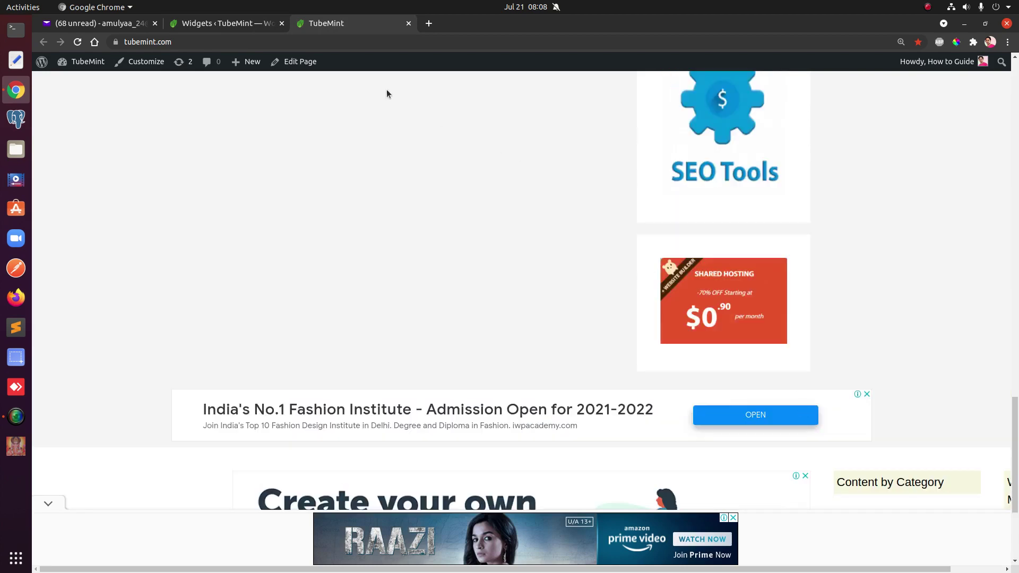
- Copy the #Square Banner Ad code from the "ad units" email, from the opening script tag to the closing one
left_click(206, 23)
left_click(154, 27)
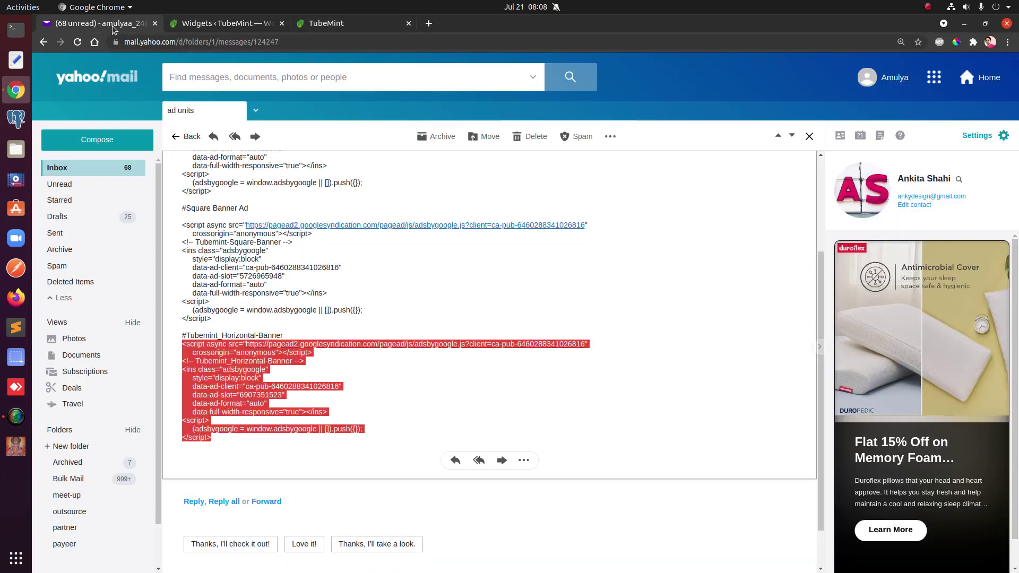
left_click(227, 321)
left_click_drag(226, 321, 175, 227)
key("ctrl+c")
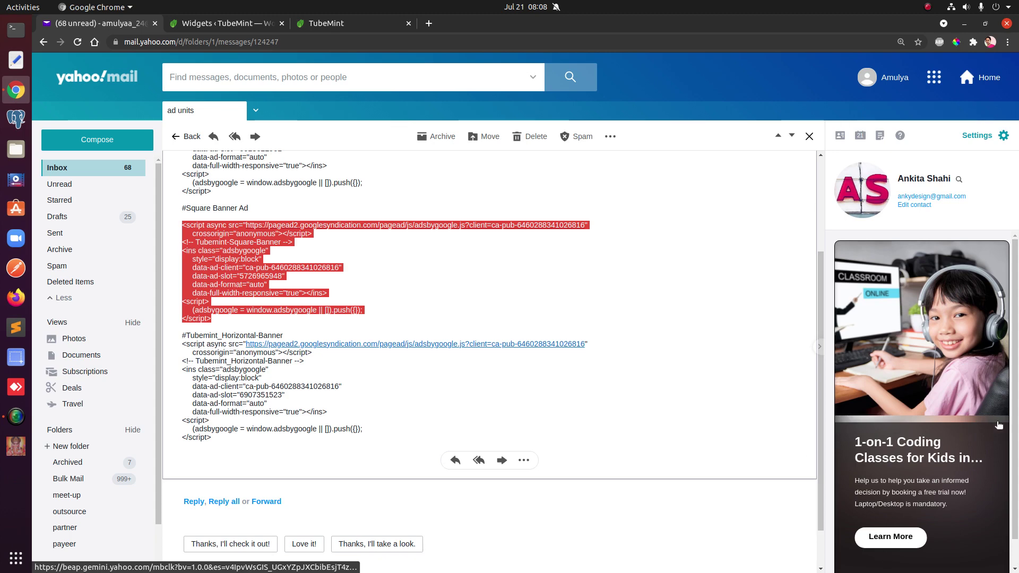
- Replace the code in Footer Widget 1's Custom HTML widget with the Tubemint-Square-Banner code, save it and close the widget
left_click(214, 24)
left_click(725, 218)
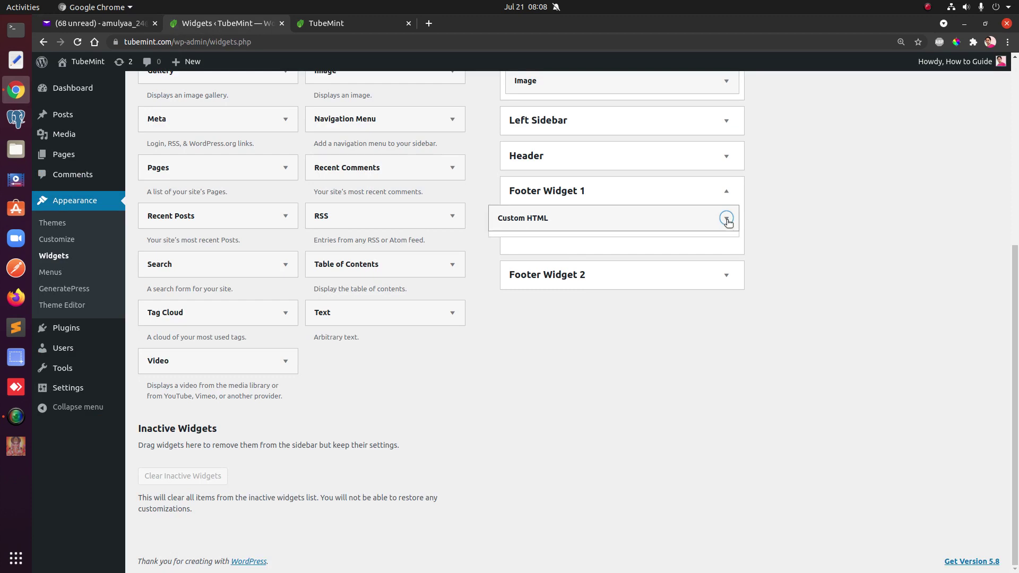
left_click(602, 445)
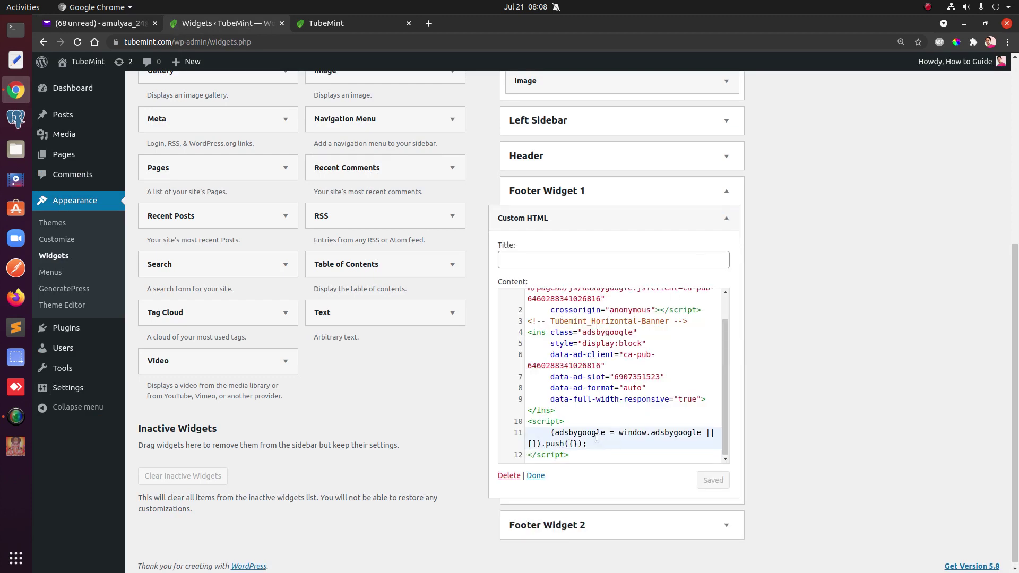
key("ctrl+a")
key("ctrl+v")
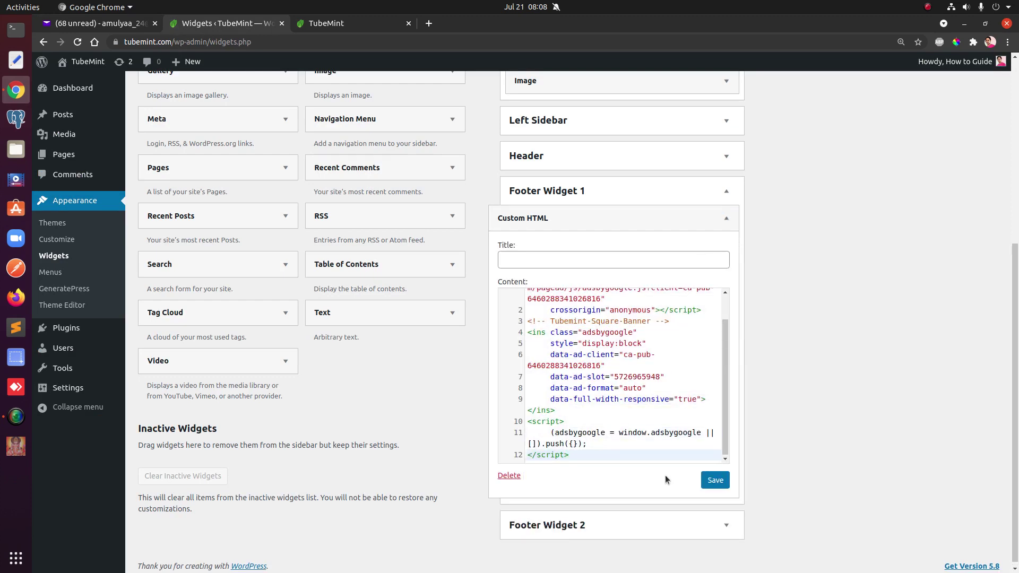
left_click_drag(551, 320, 693, 324)
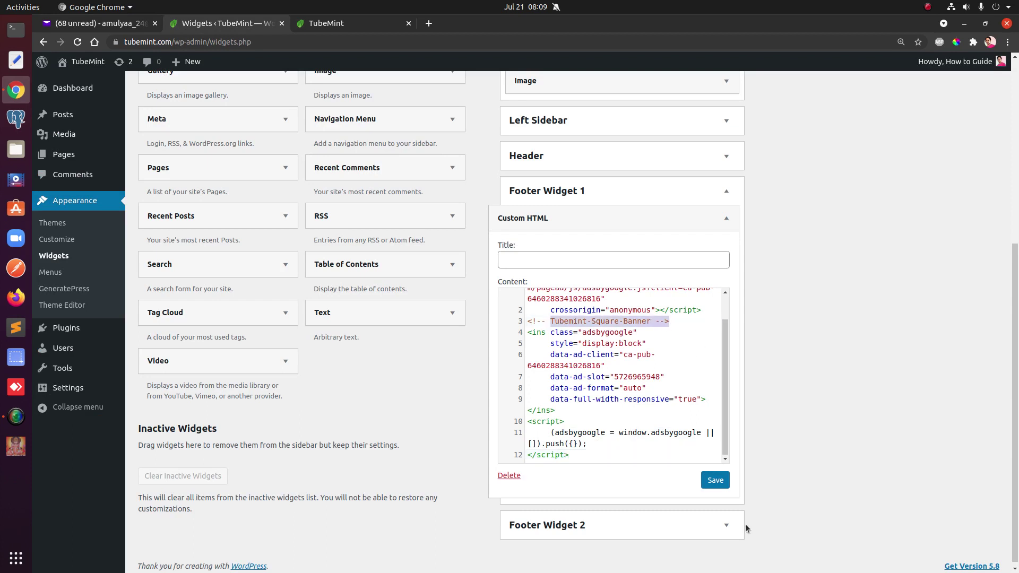
left_click(715, 480)
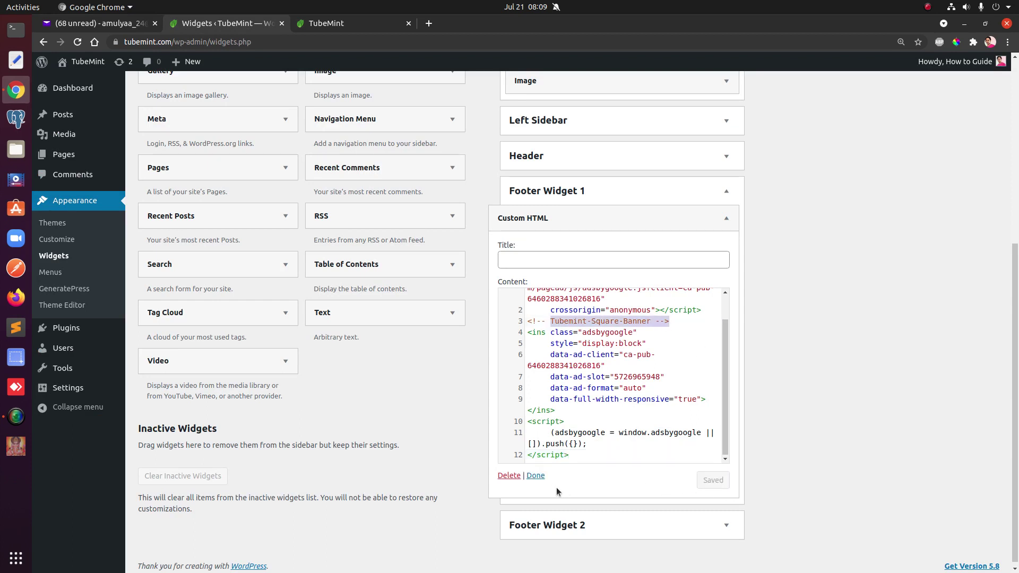
left_click(535, 475)
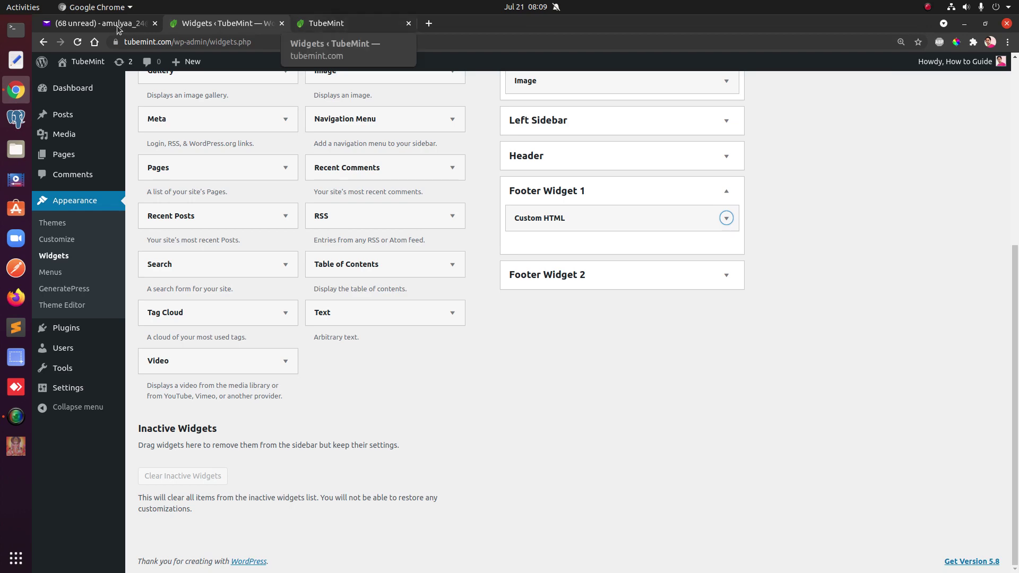
- Select the #Tubemint_Horizontal-Banner heading and code in the "ad units" email, and return to the WordPress widget settings
left_click(98, 24)
left_click_drag(215, 441, 175, 340)
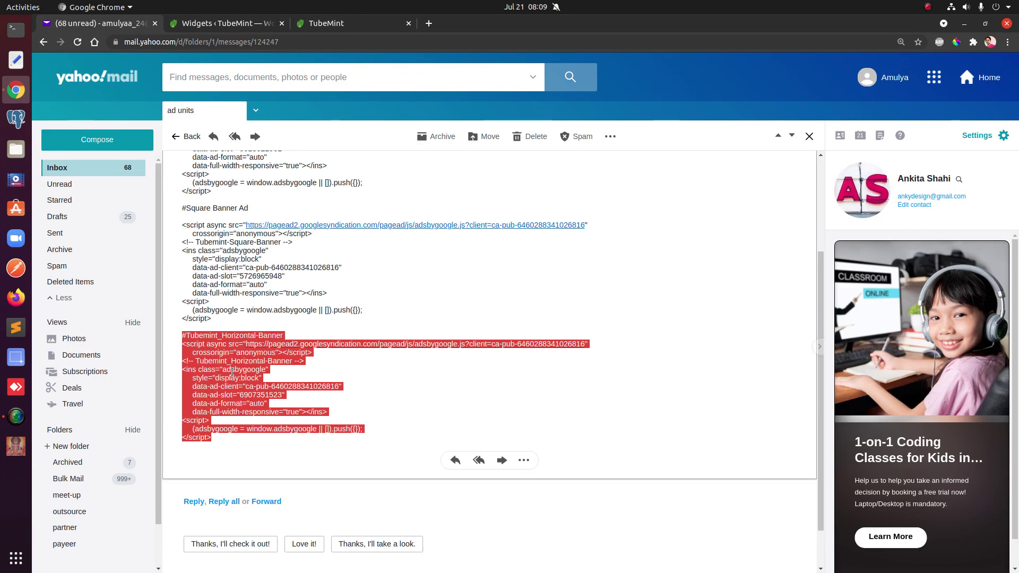
left_click(218, 24)
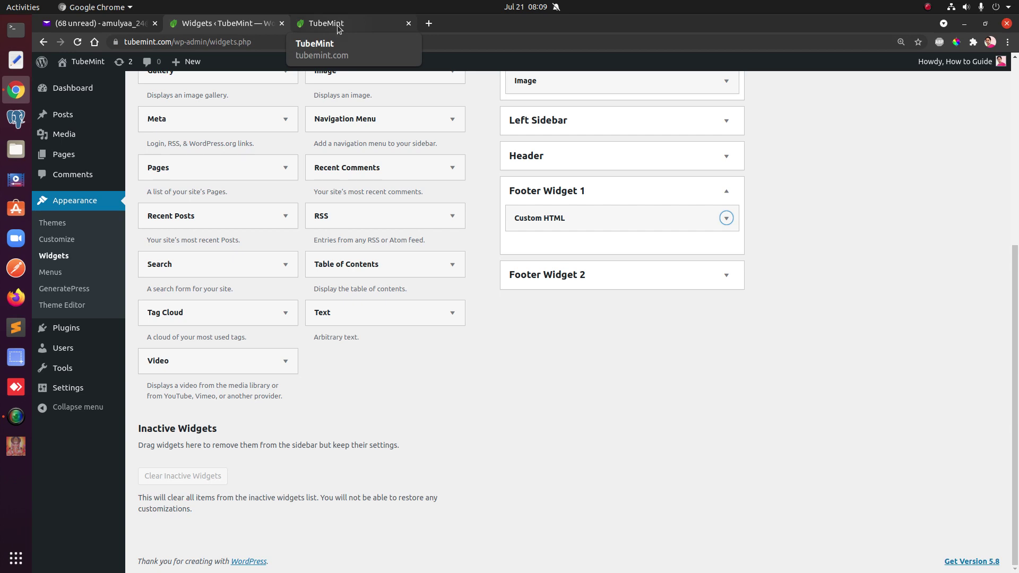
- Open the Tubemint theme's functions.php for editing and locate the add_ads_to_post_end function hooked to loop_end
left_click(78, 306)
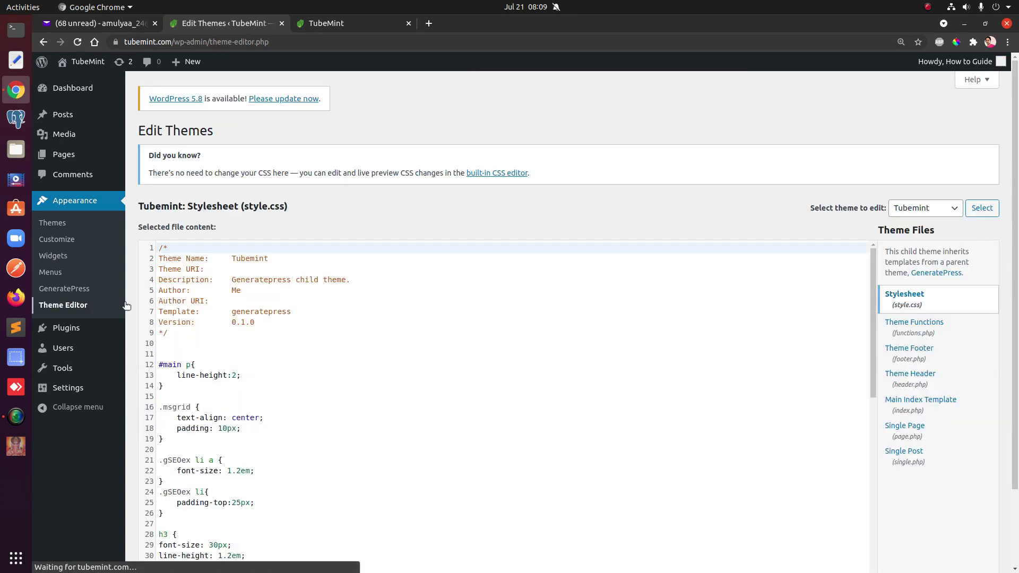
left_click(918, 329)
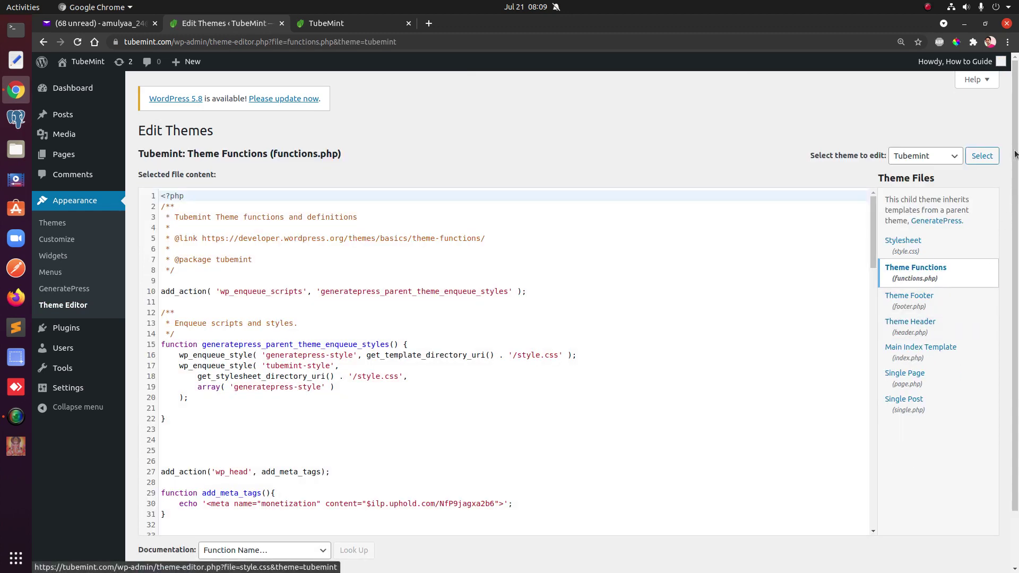
scroll(1014, 232, "down", 2)
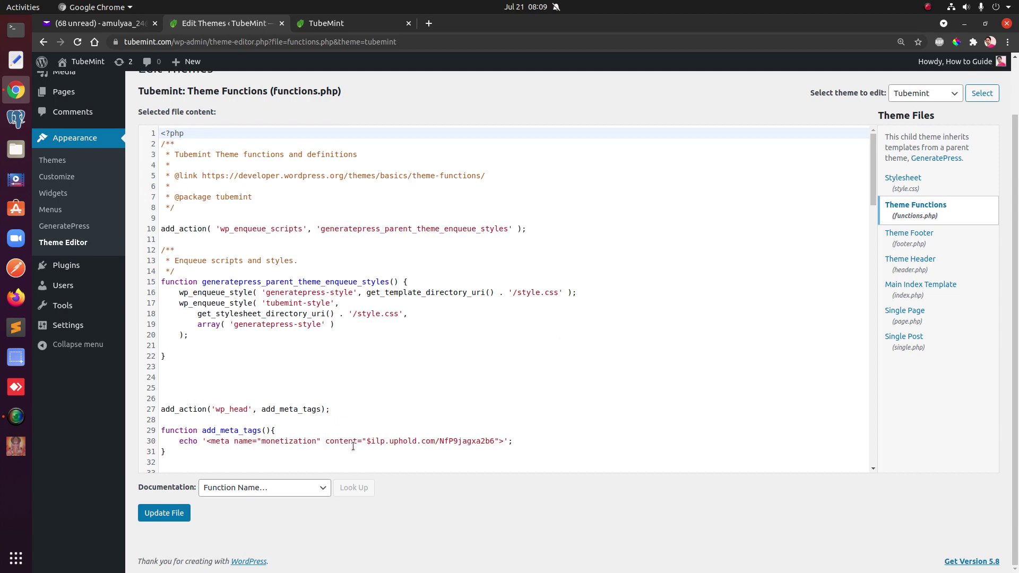
scroll(405, 441, "down", 6)
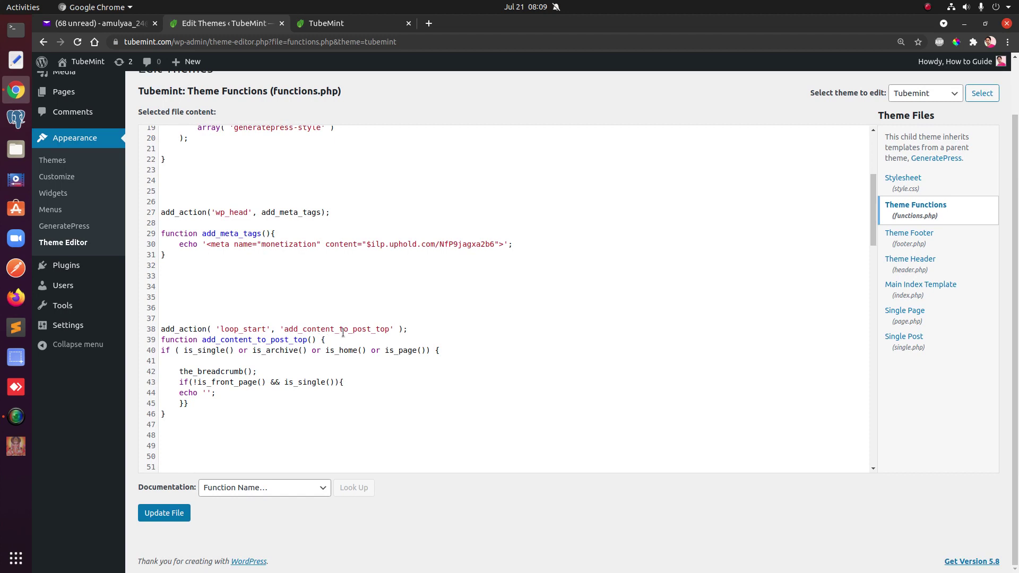
scroll(506, 415, "down", 5)
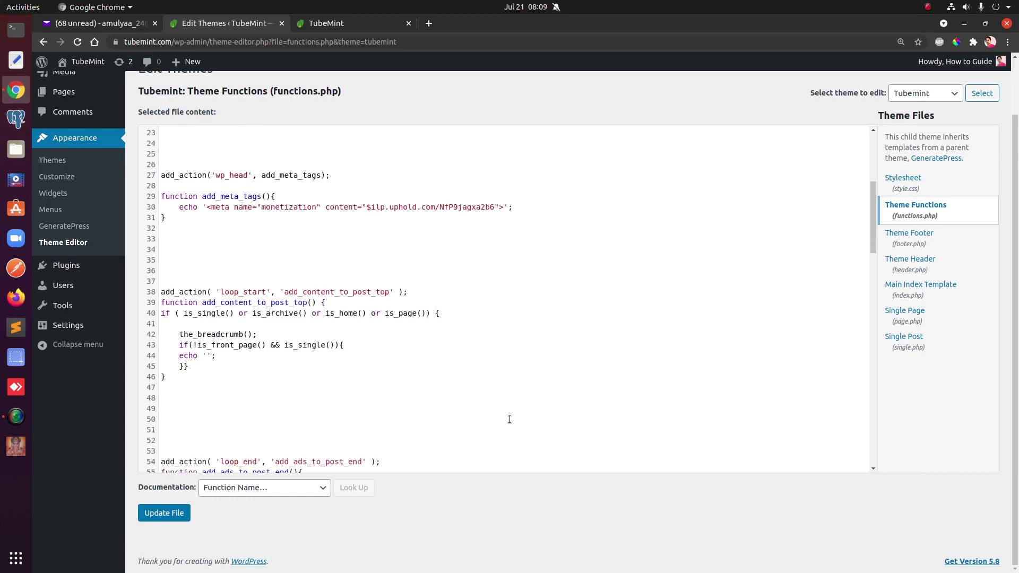
left_click_drag(293, 361, 359, 358)
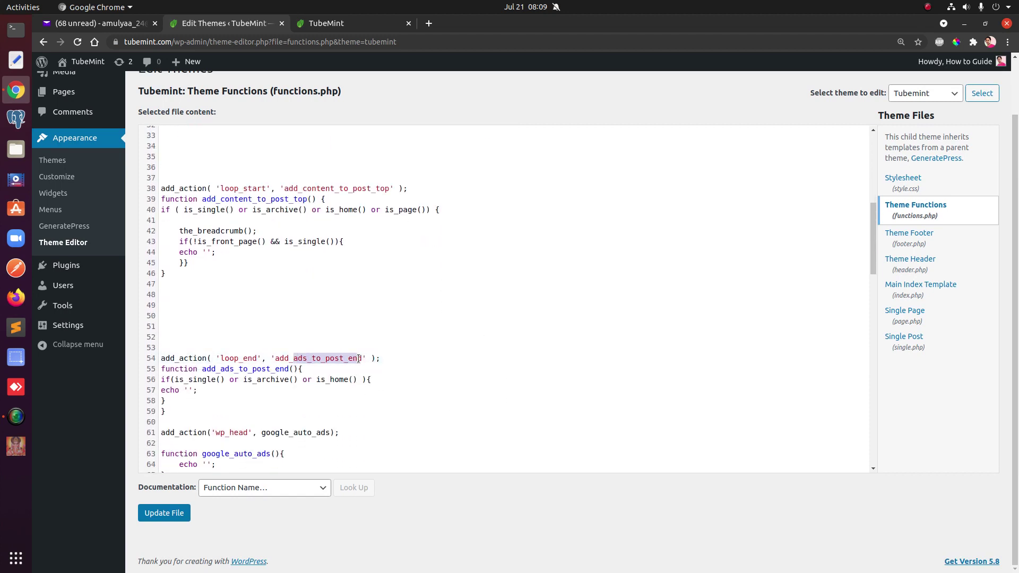
left_click(451, 388)
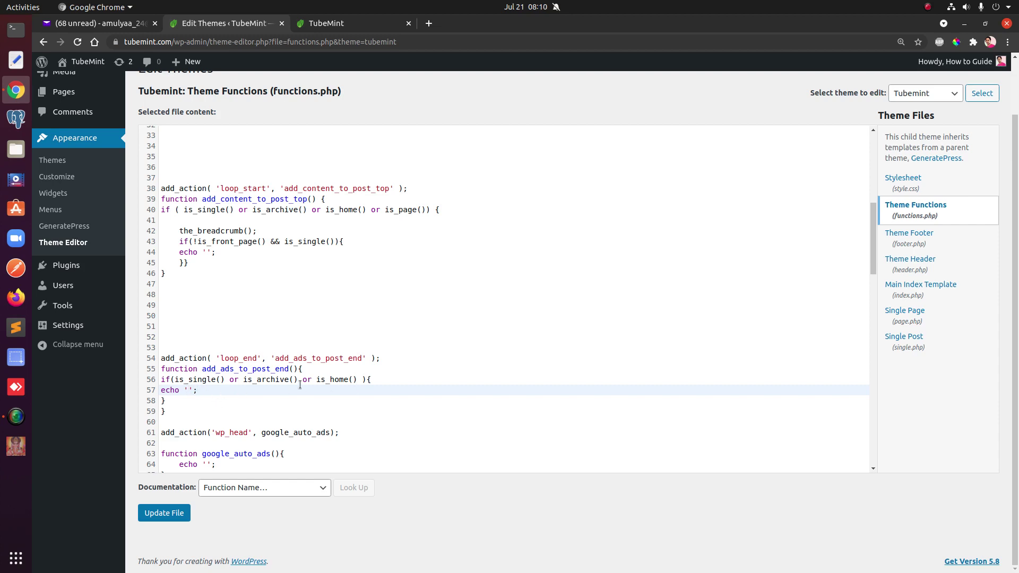
- Examine the add_content_to_post_top function hooked to loop_start and place the cursor inside its empty echo quotes
key("ctrl+plus")
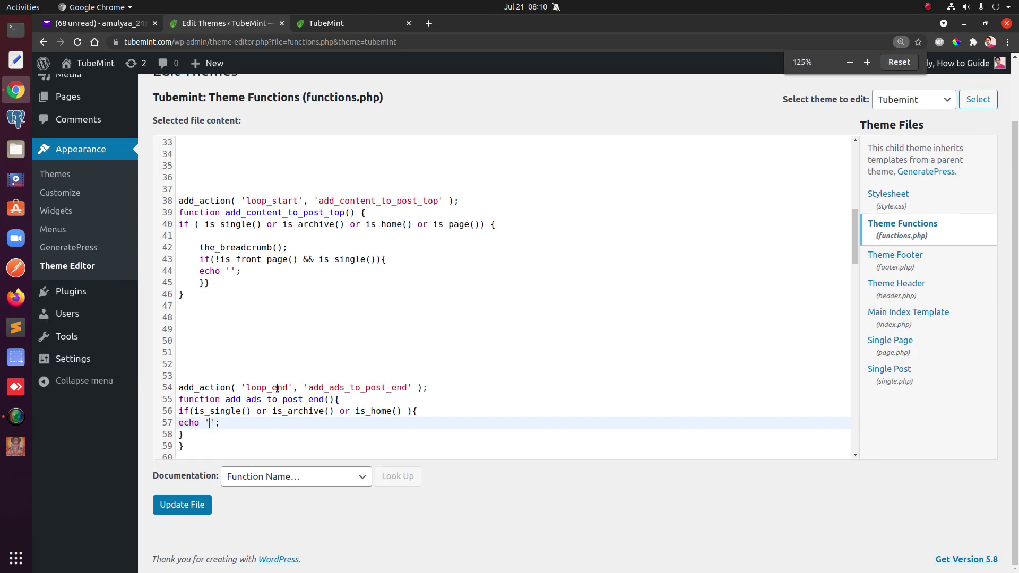
key("ctrl+plus")
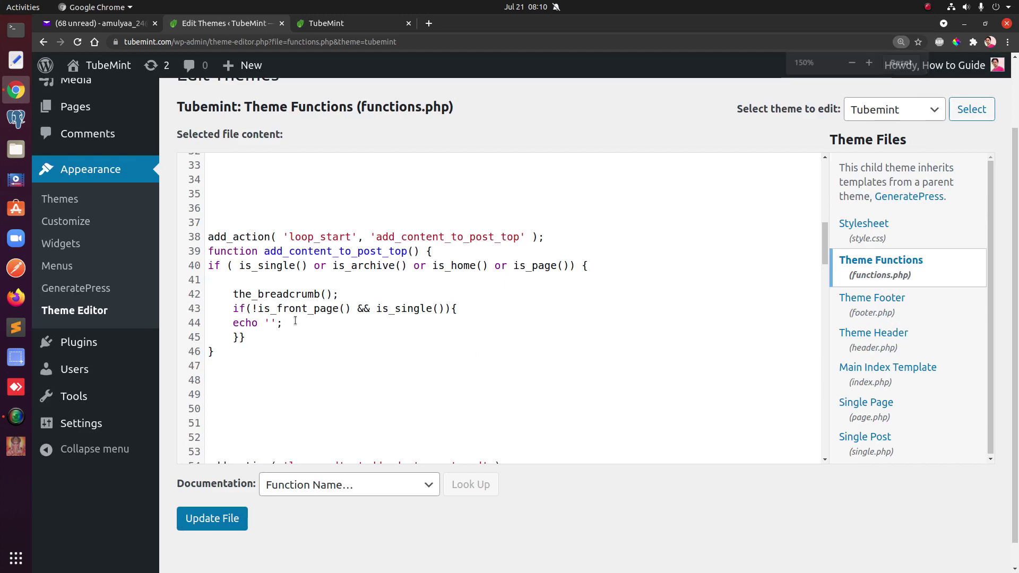
left_click_drag(204, 238, 540, 240)
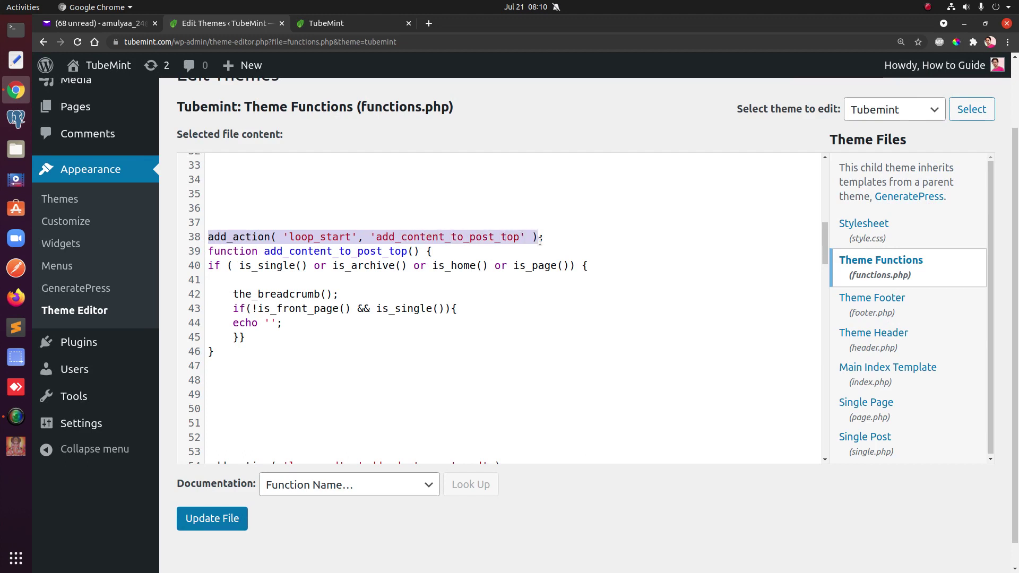
left_click(272, 322)
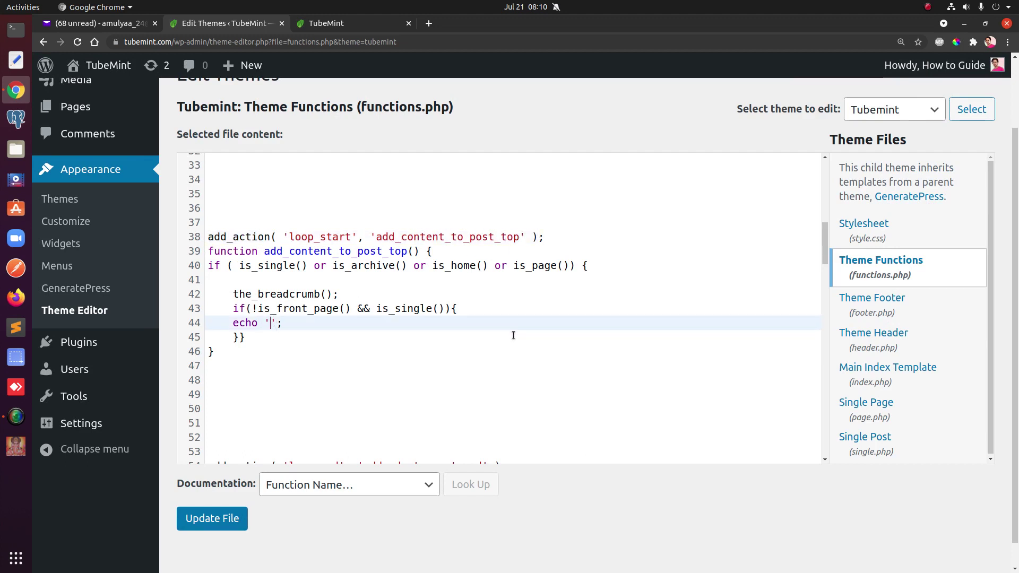
- Paste the copied Tubemint_Horizontal-Banner ad code between the echo quotes of the add_ads_to_post_end function
scroll(512, 335, "down", 5)
scroll(513, 335, "down", 1)
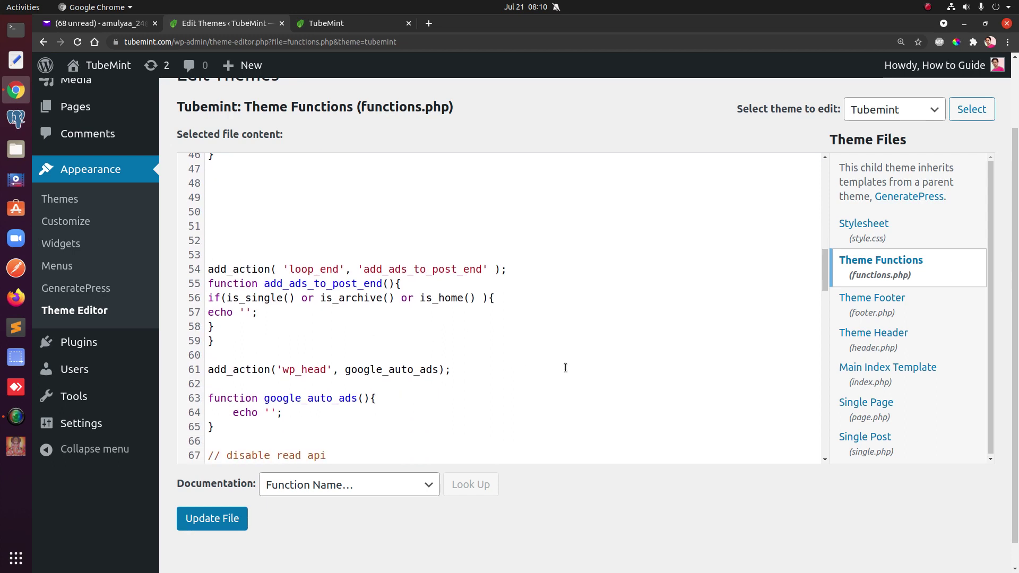
left_click(244, 312)
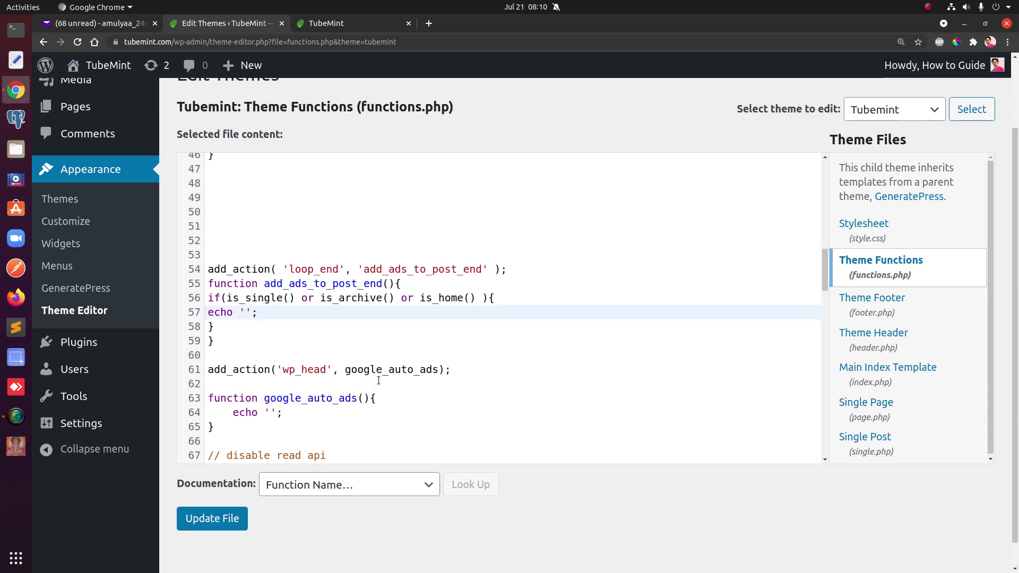
key("ctrl+v")
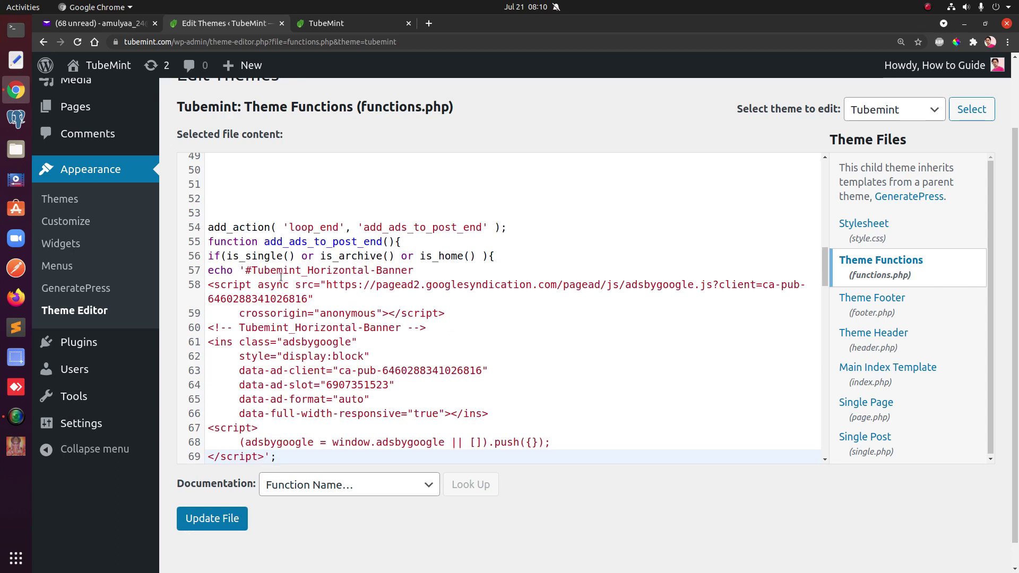
- Remove the #Tubemint_Horizontal-Banner heading from the echoed ad code and update functions.php
left_click_drag(248, 268, 425, 268)
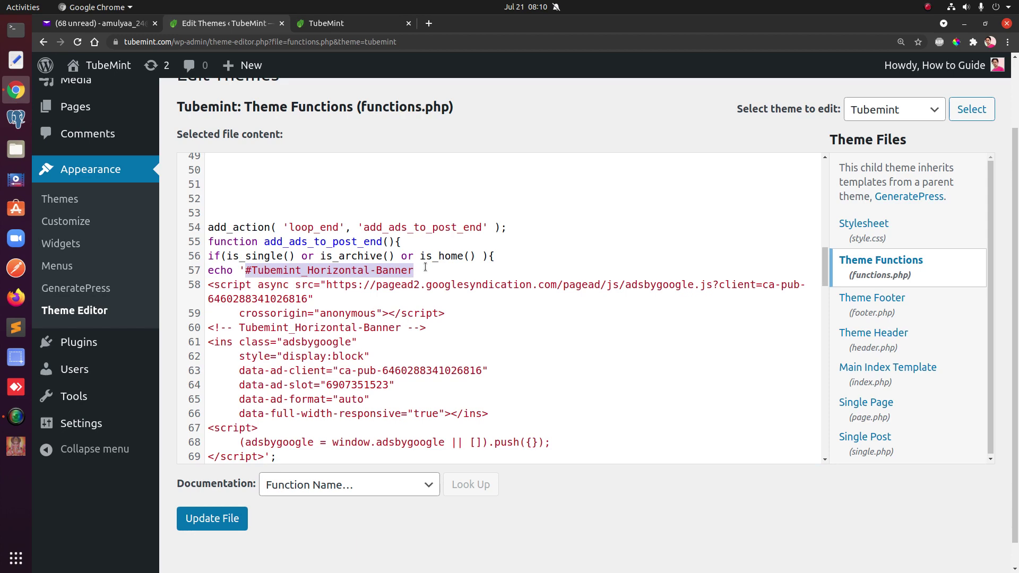
key("BackSpace")
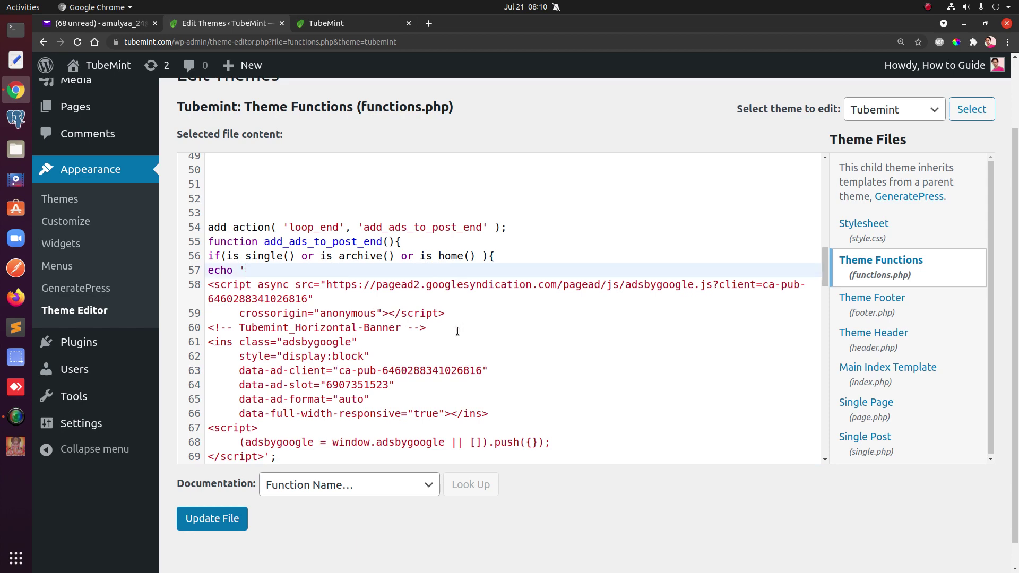
scroll(458, 330, "down", 4)
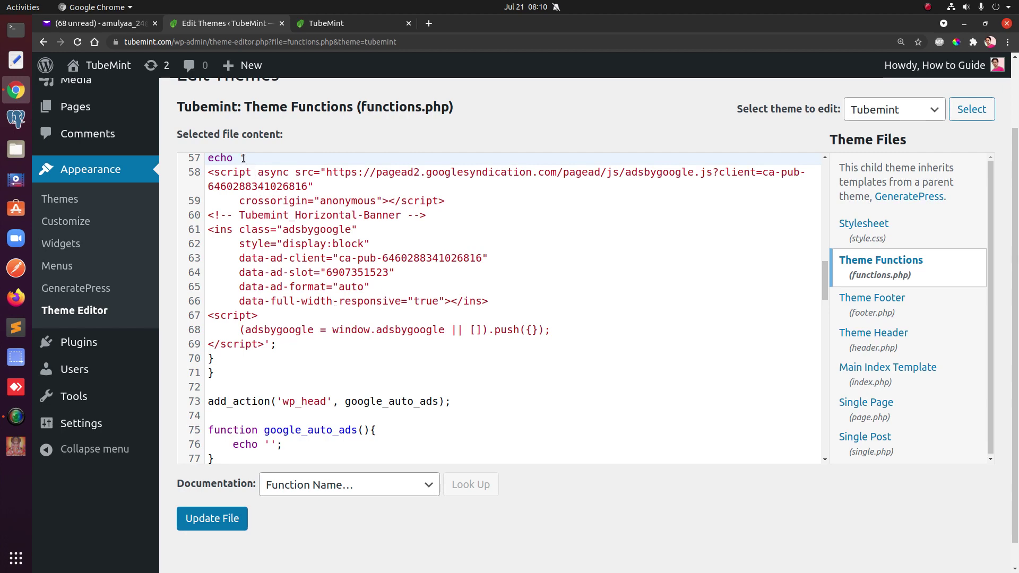
left_click(204, 522)
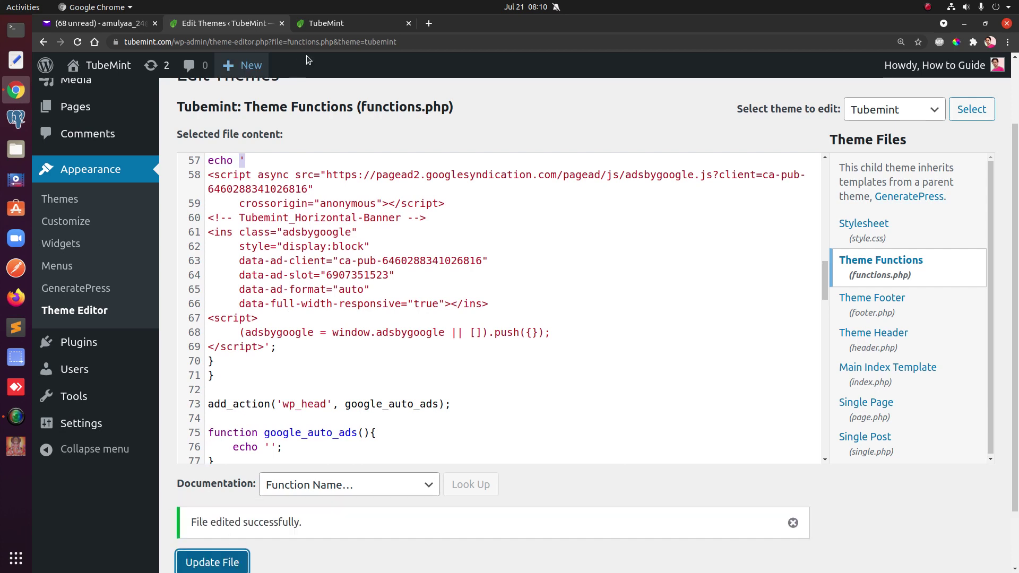
- Switch to the TubeMint site, reset its page zoom, reload the homepage and open the Blog page, closing the full-page ad
left_click(320, 25)
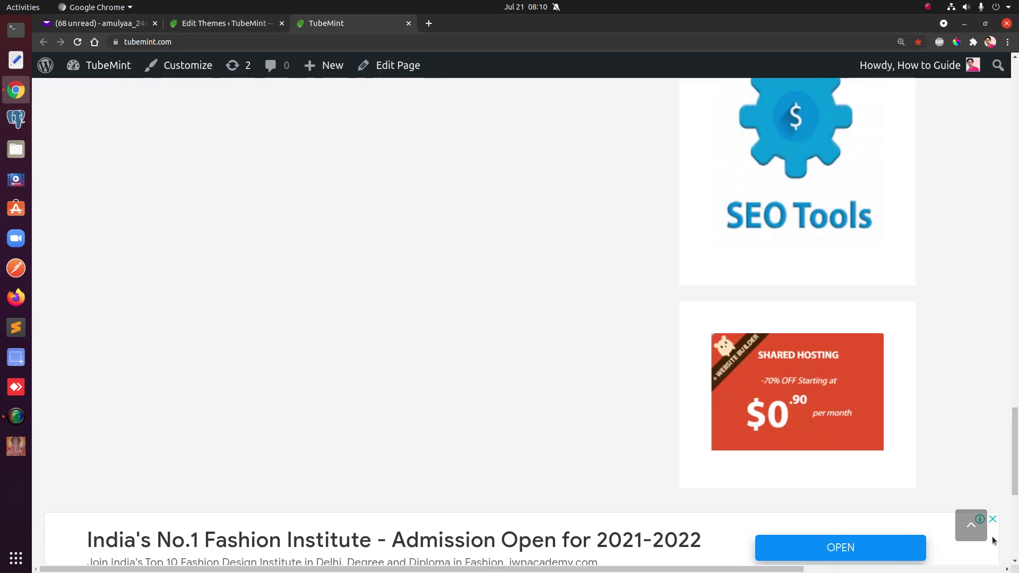
left_click_drag(1016, 448, 1016, 63)
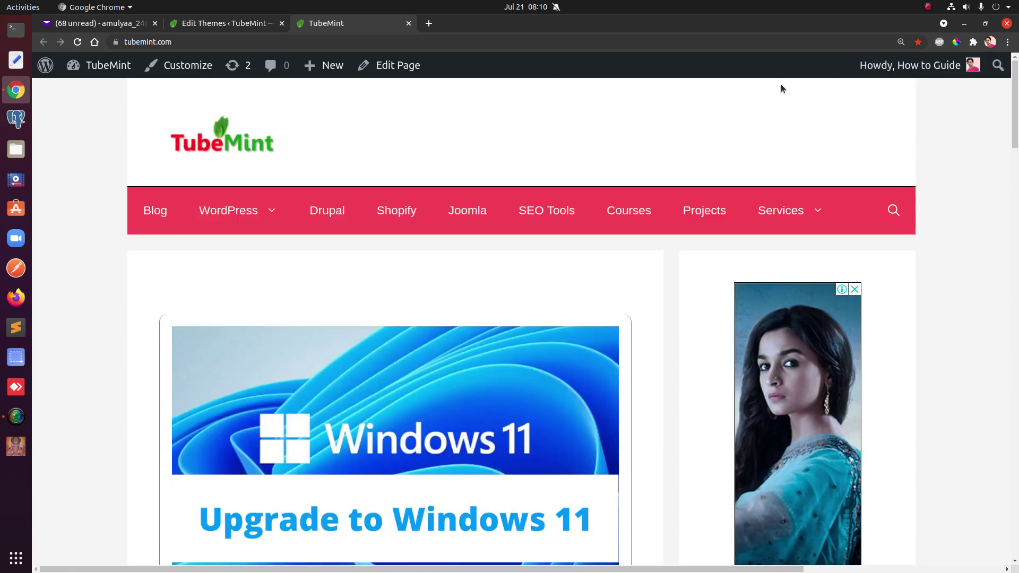
key("ctrl+0")
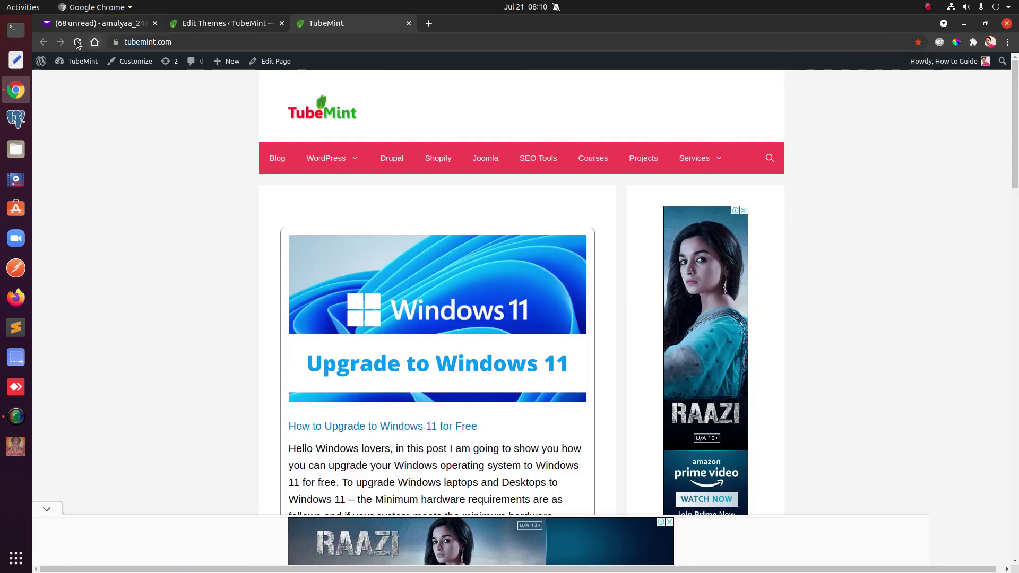
left_click(78, 42)
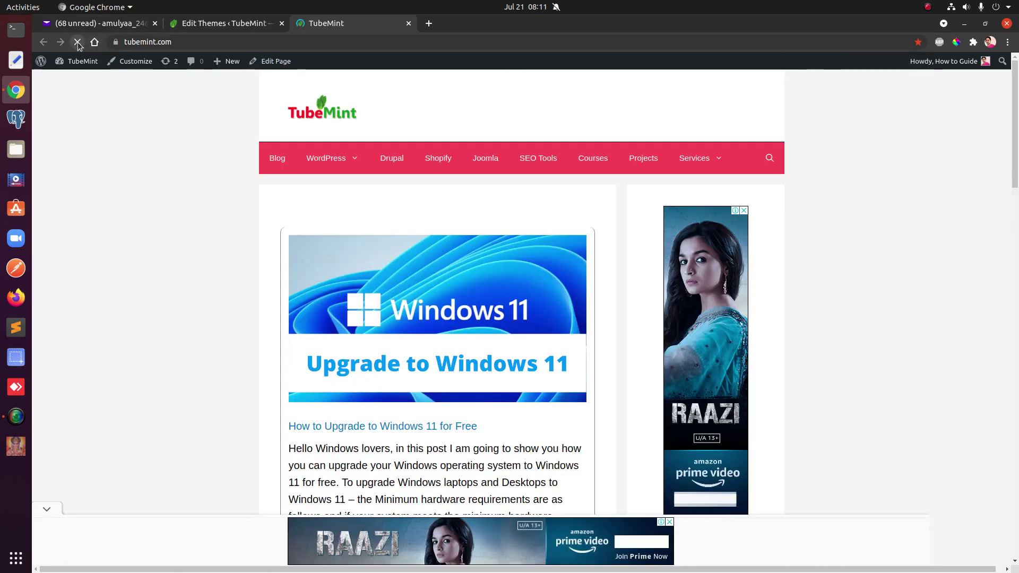
left_click(275, 165)
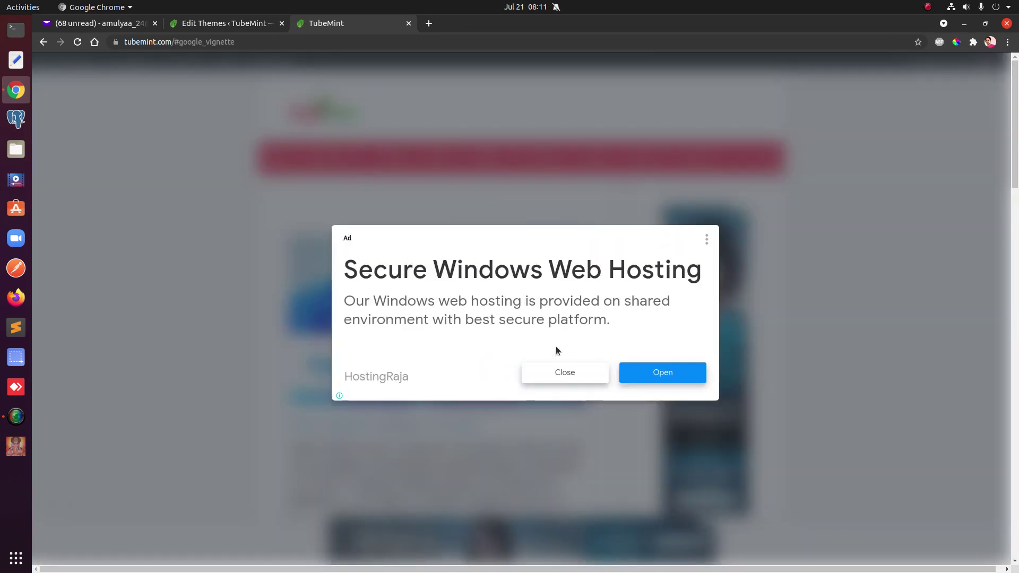
left_click(561, 373)
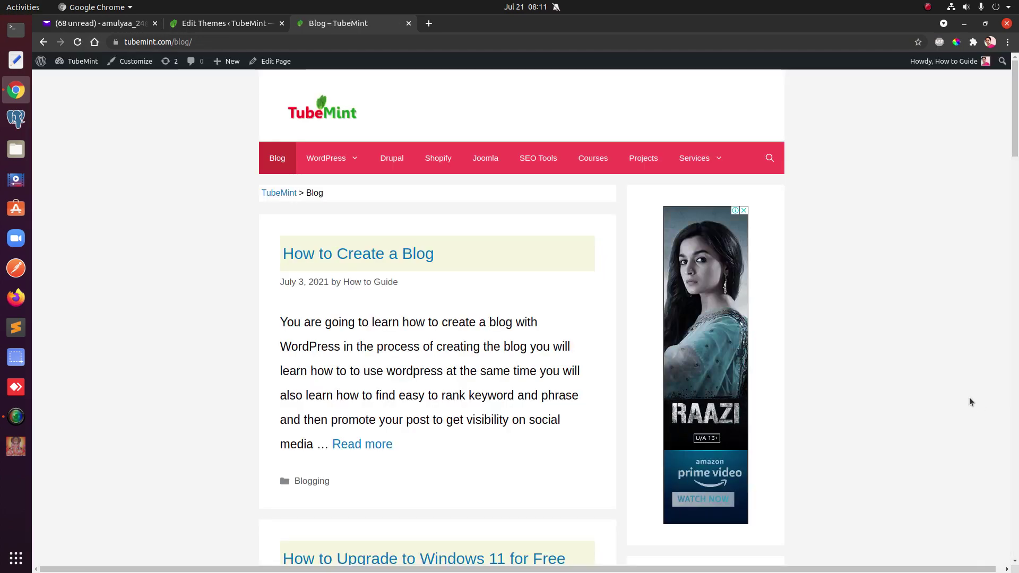
- Look through the Blog page's posts and open "Deploy Flutter App with Android Studio"
scroll(969, 398, "down", 8)
scroll(969, 397, "down", 16)
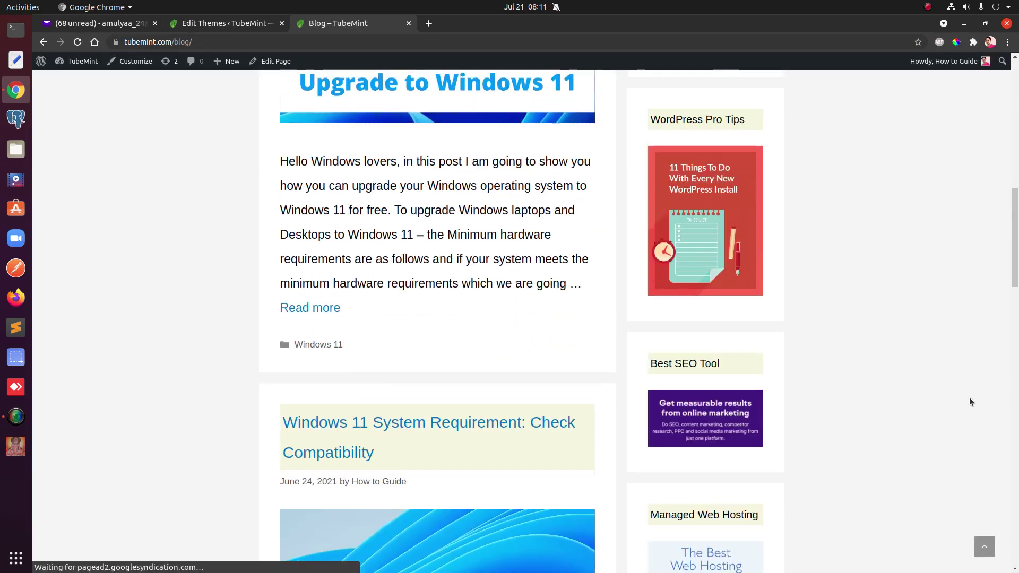
scroll(969, 398, "down", 6)
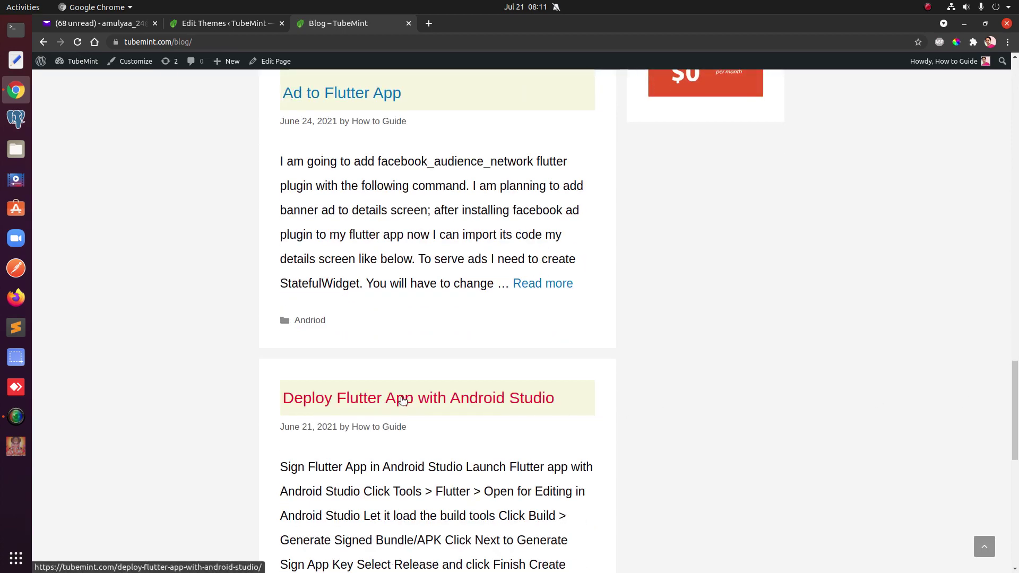
left_click(372, 401)
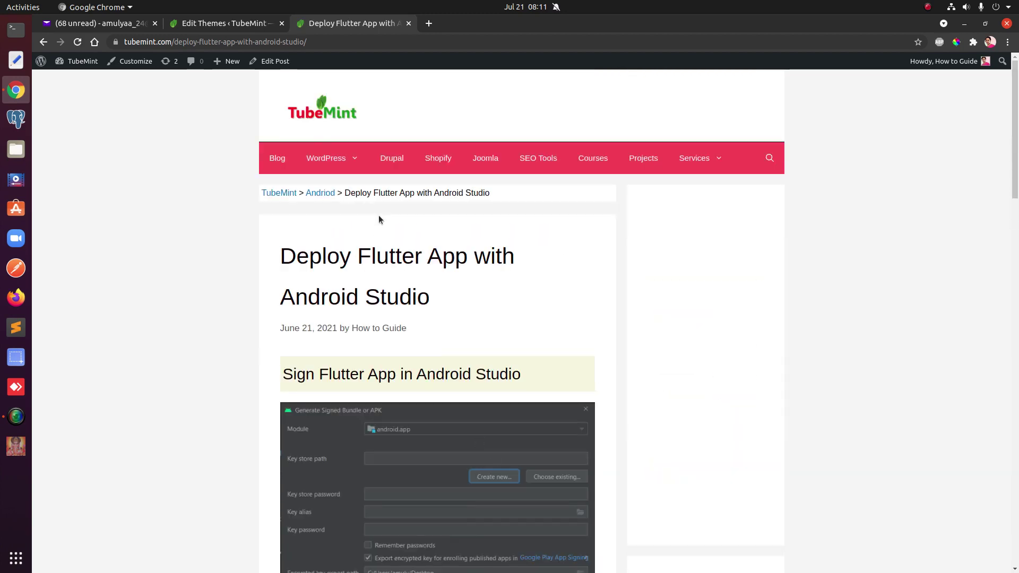
- Check the Flutter post's content end, sidebar and footer for the ads, reloading the page once
scroll(481, 429, "down", 10)
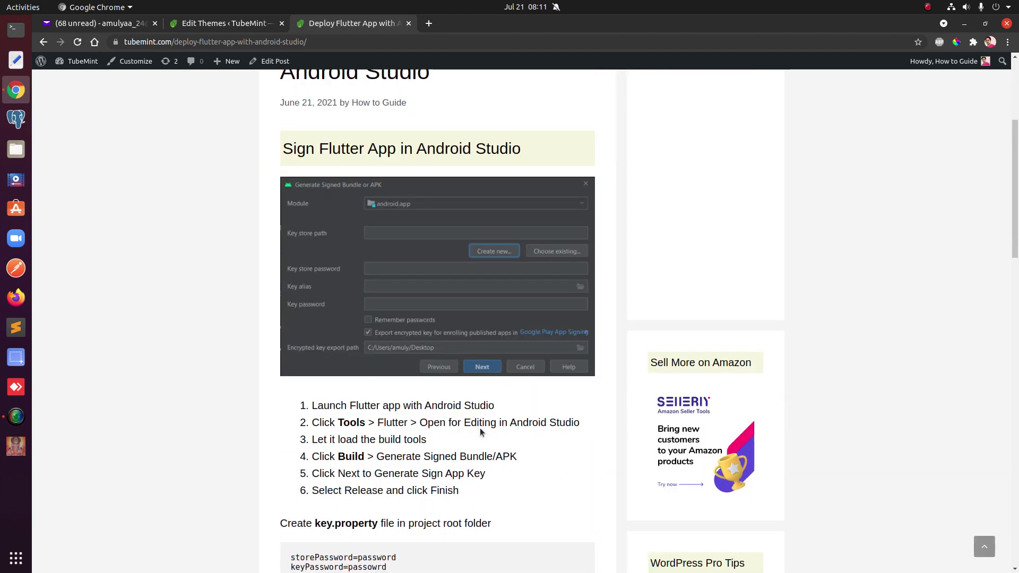
scroll(480, 432, "down", 12)
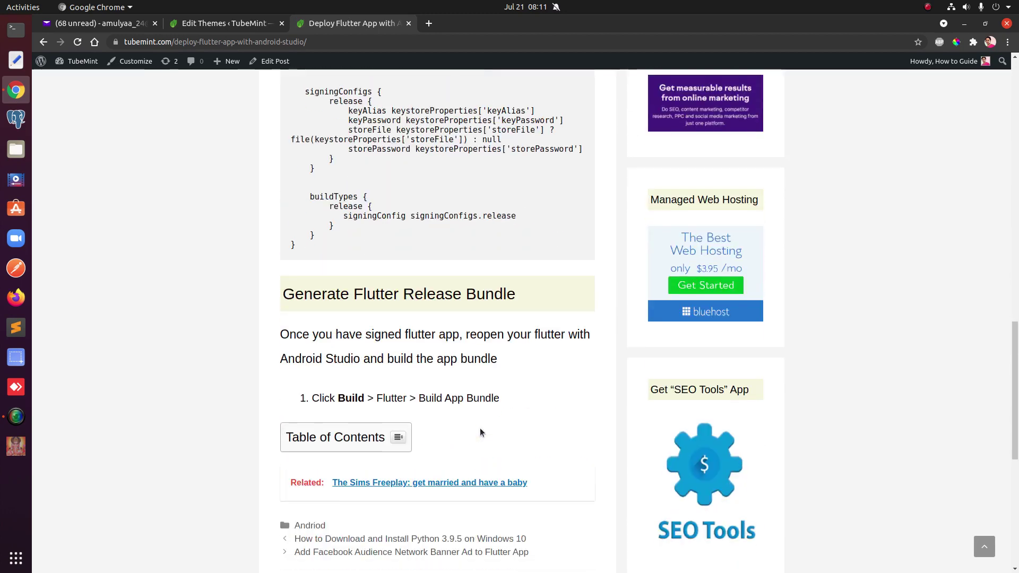
scroll(480, 430, "up", 5)
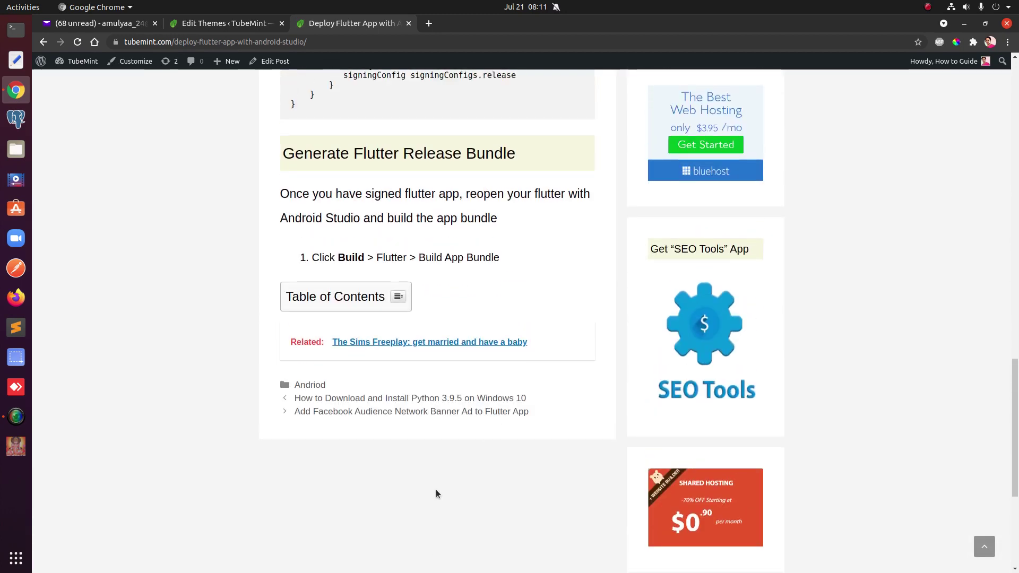
scroll(436, 493, "down", 8)
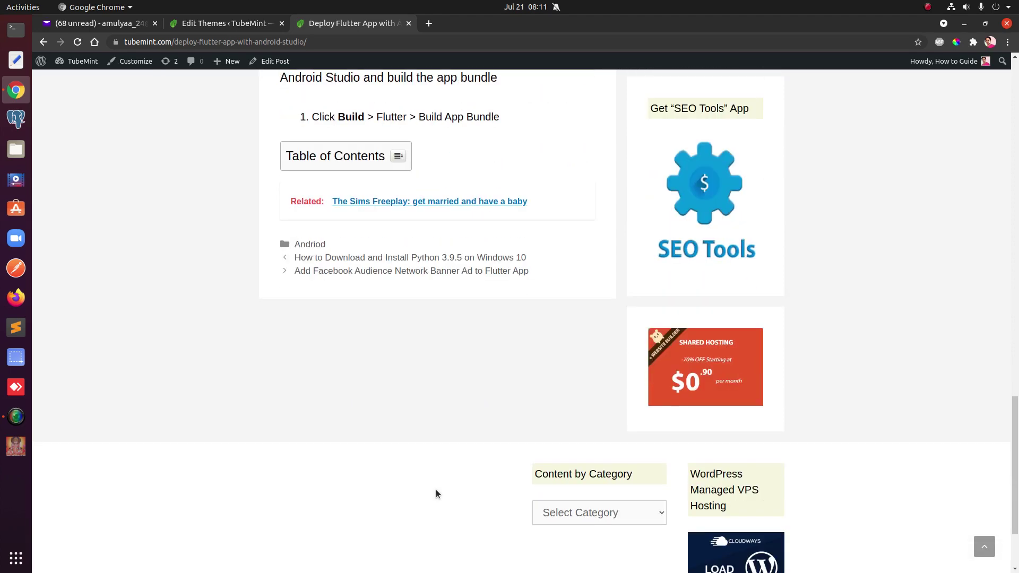
scroll(436, 494, "down", 1)
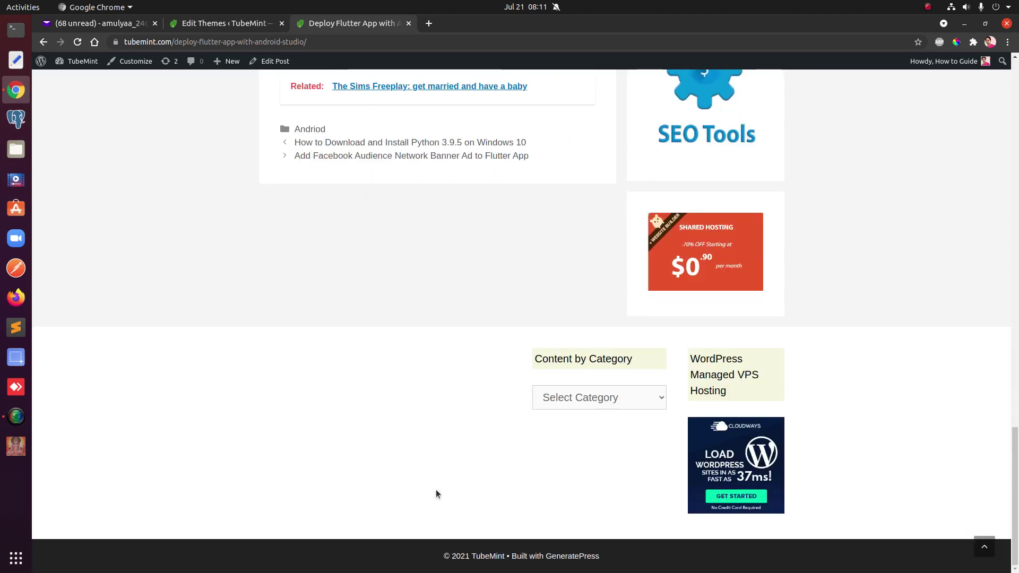
key("ctrl+r")
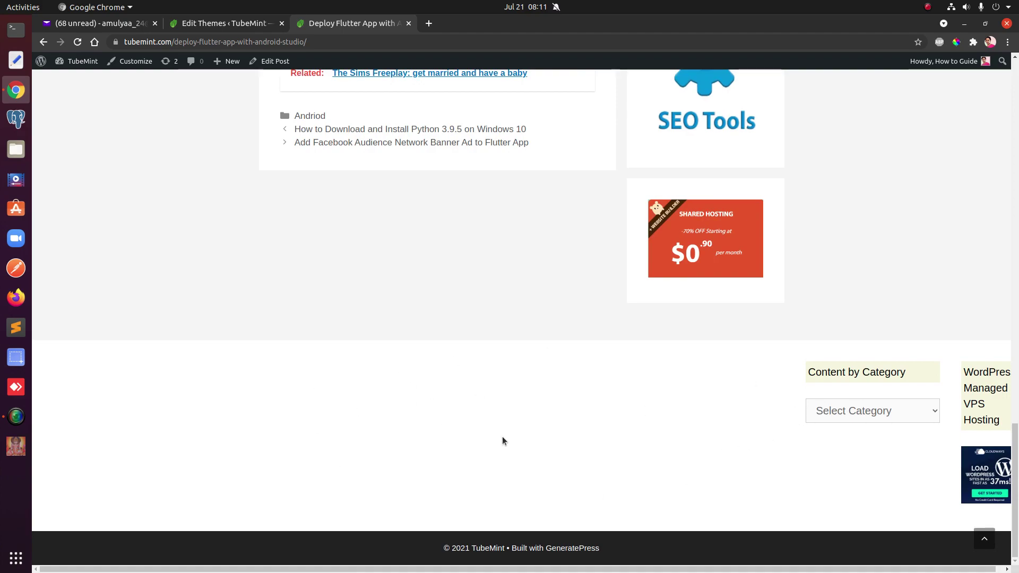
scroll(502, 440, "up", 10)
scroll(502, 436, "up", 15)
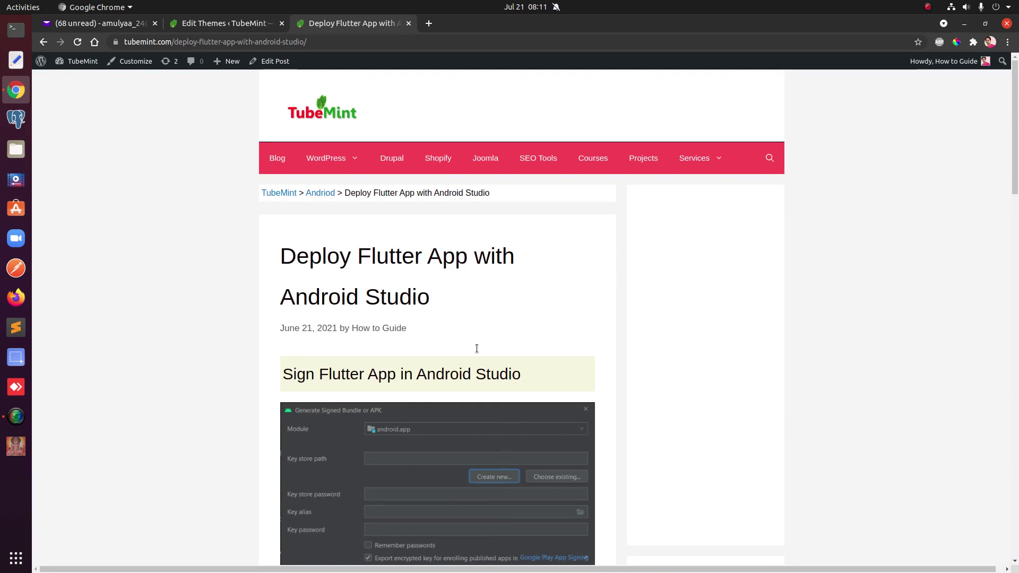
- Return to the Blog page and open the full "How to Upgrade to Windows 11 for Free" post
left_click(276, 158)
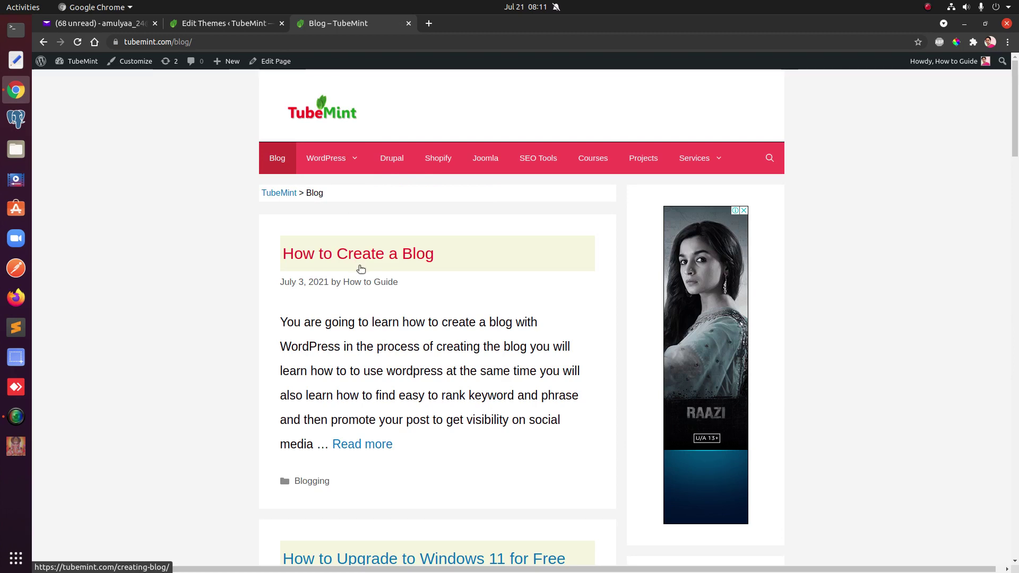
scroll(490, 478, "down", 5)
scroll(491, 481, "down", 10)
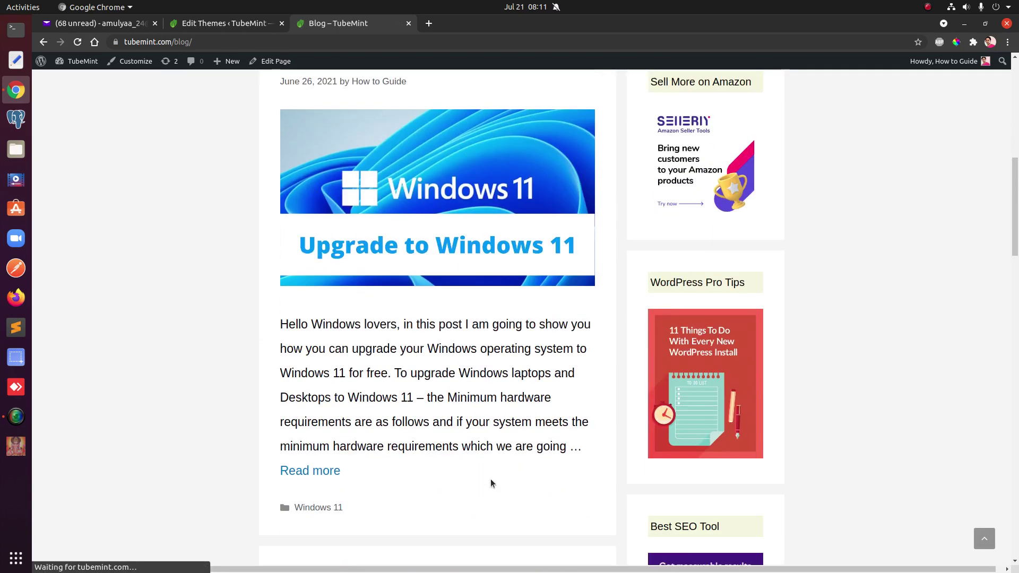
left_click(301, 477)
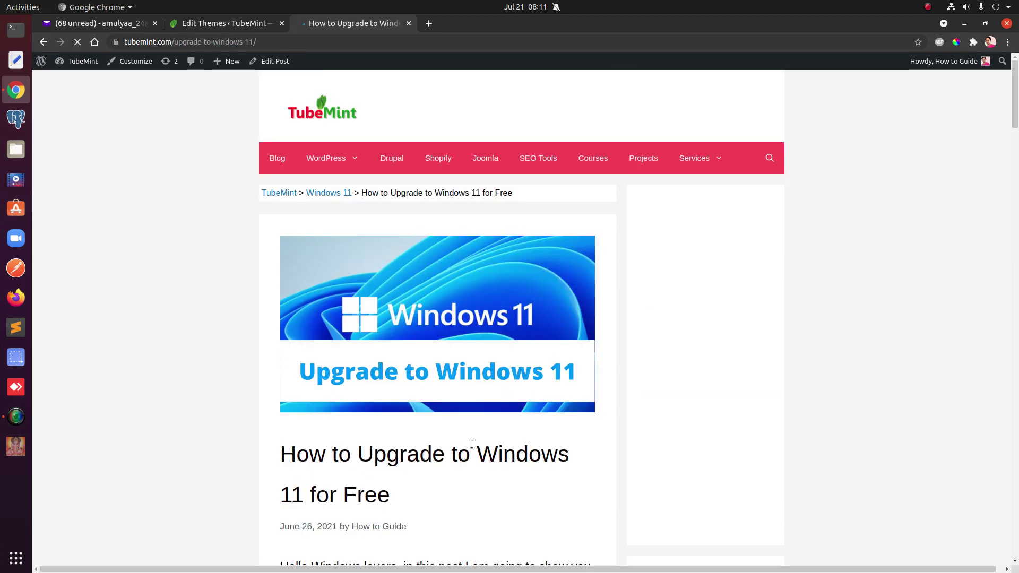
- Examine the Windows 11 upgrade post from top to bottom for the ads placed in its content and sidebar
scroll(472, 444, "down", 20)
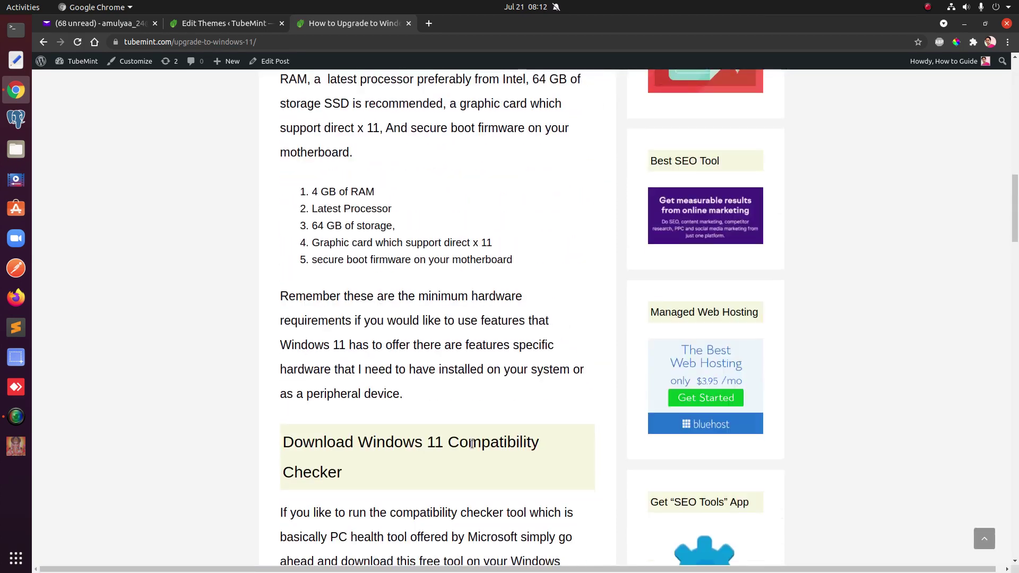
scroll(472, 443, "down", 15)
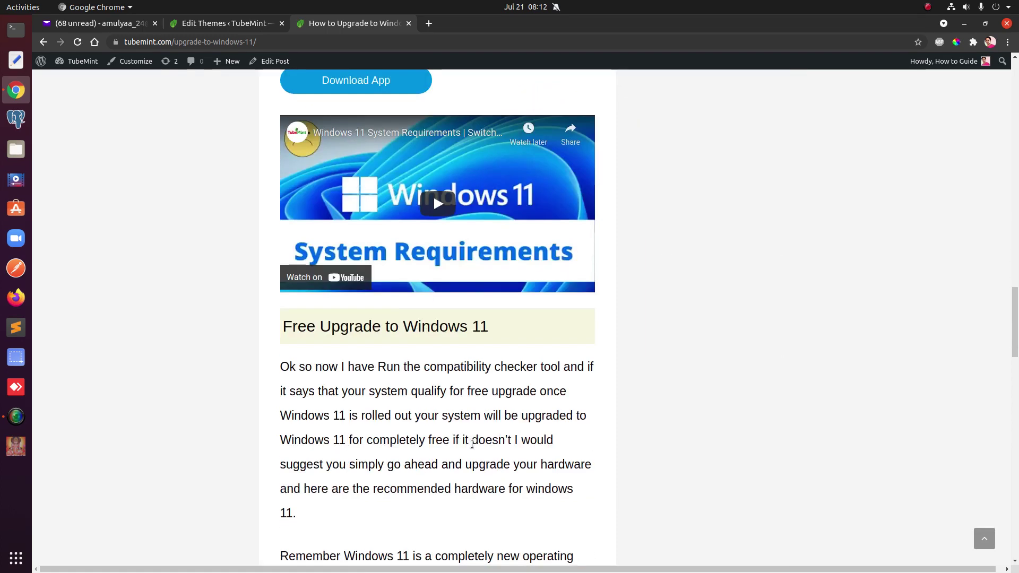
scroll(472, 444, "down", 10)
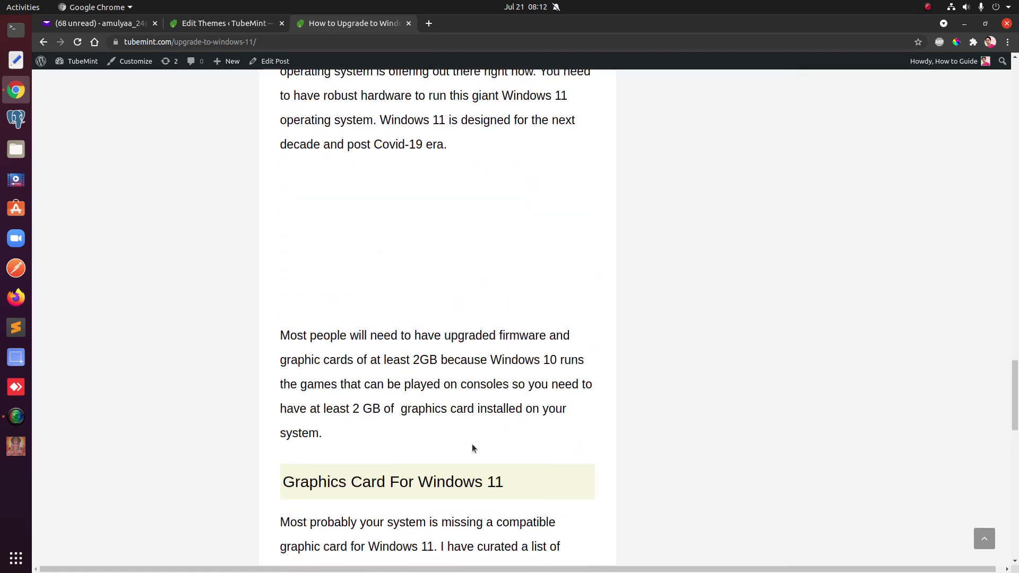
scroll(473, 443, "down", 10)
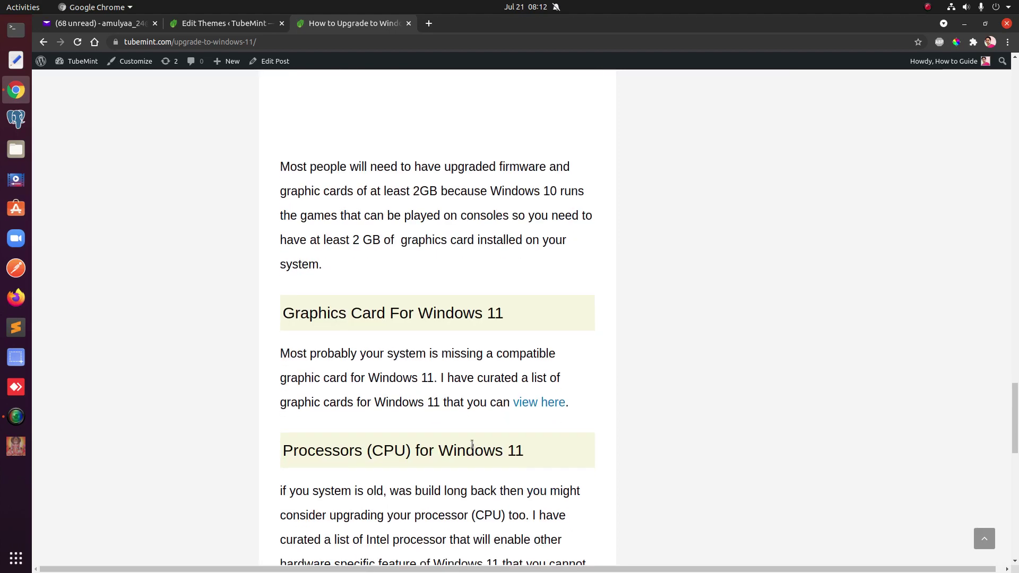
scroll(472, 443, "down", 10)
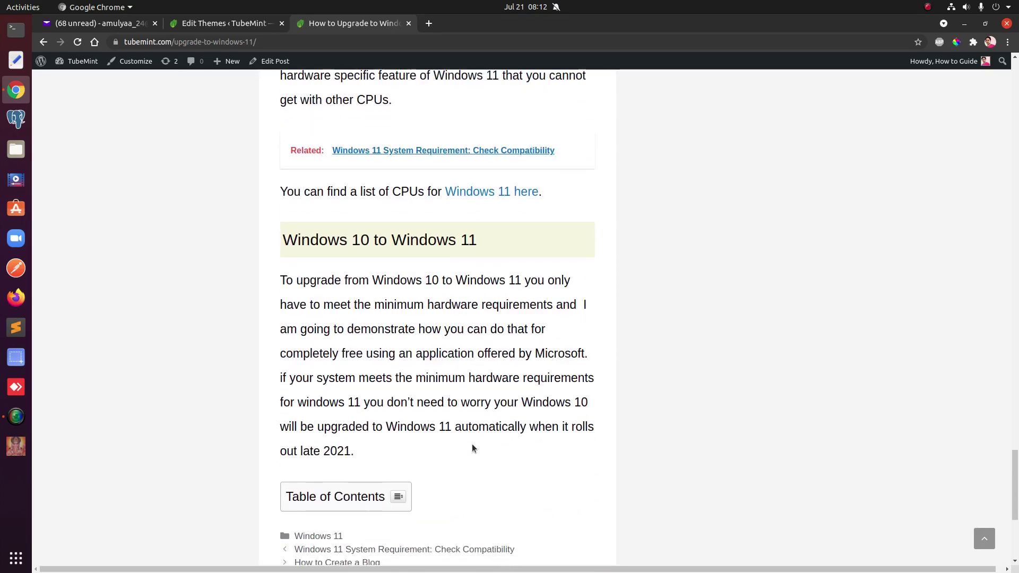
scroll(472, 449, "up", 9)
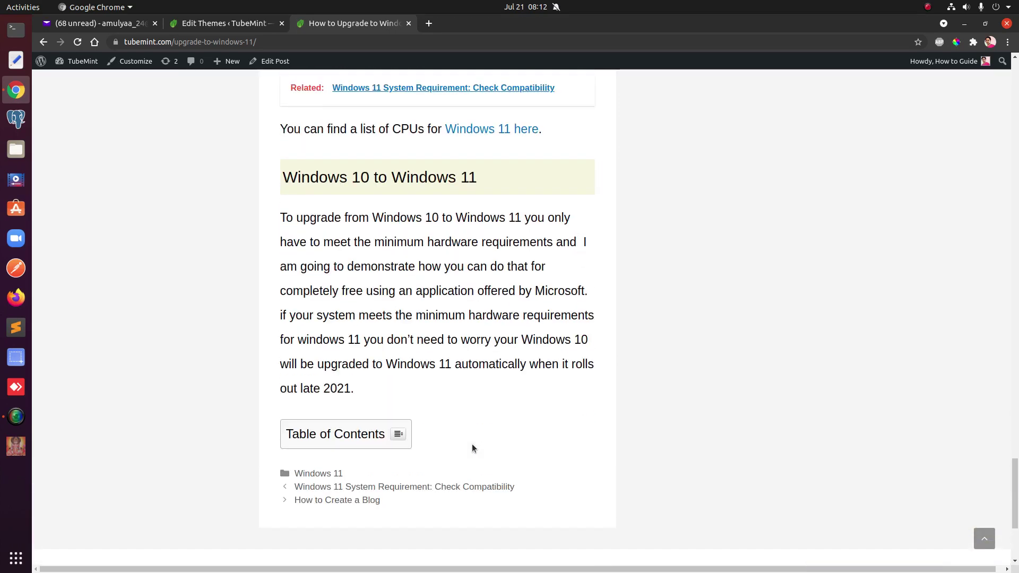
scroll(473, 445, "up", 15)
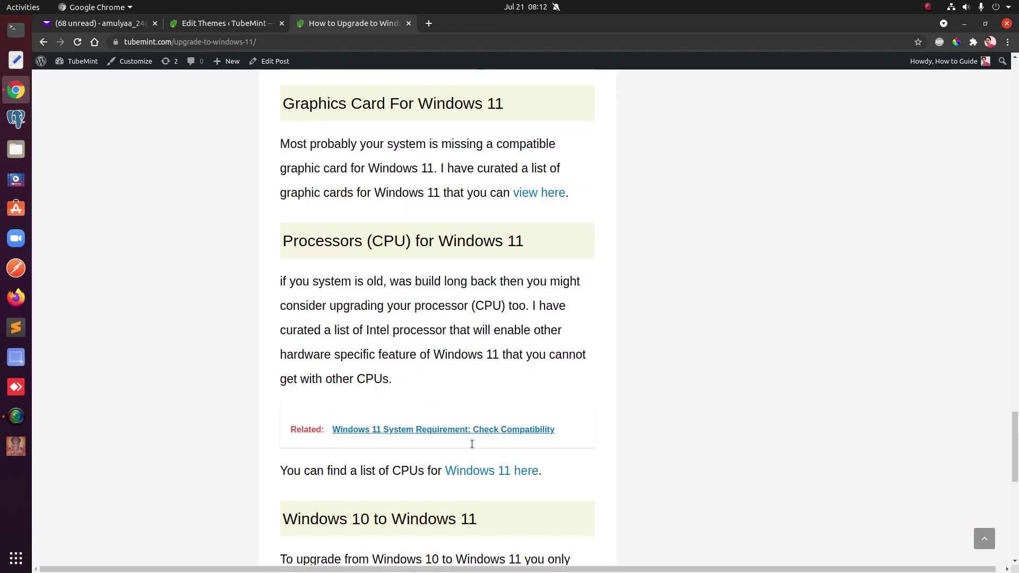
scroll(472, 447, "up", 15)
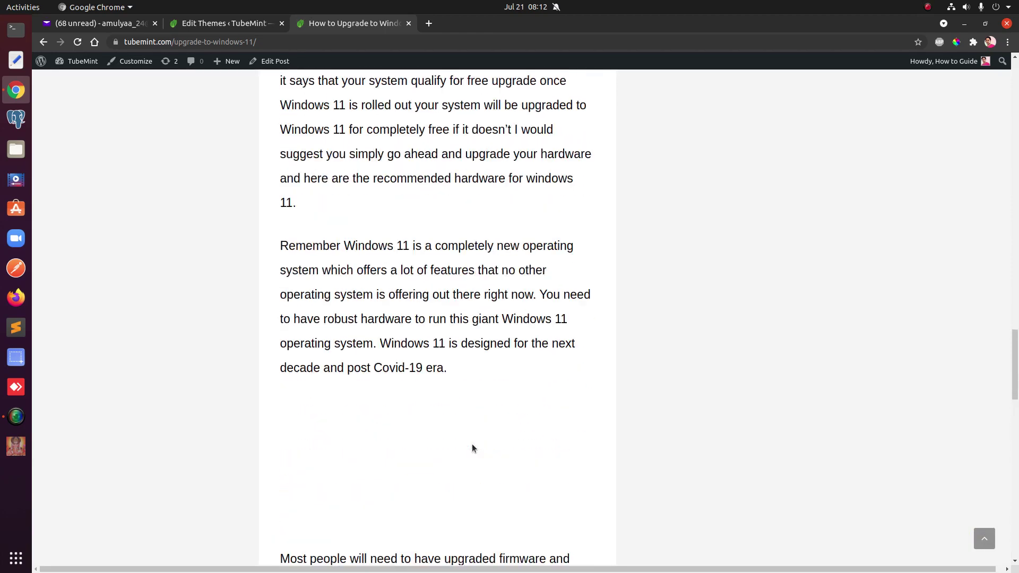
scroll(472, 448, "up", 10)
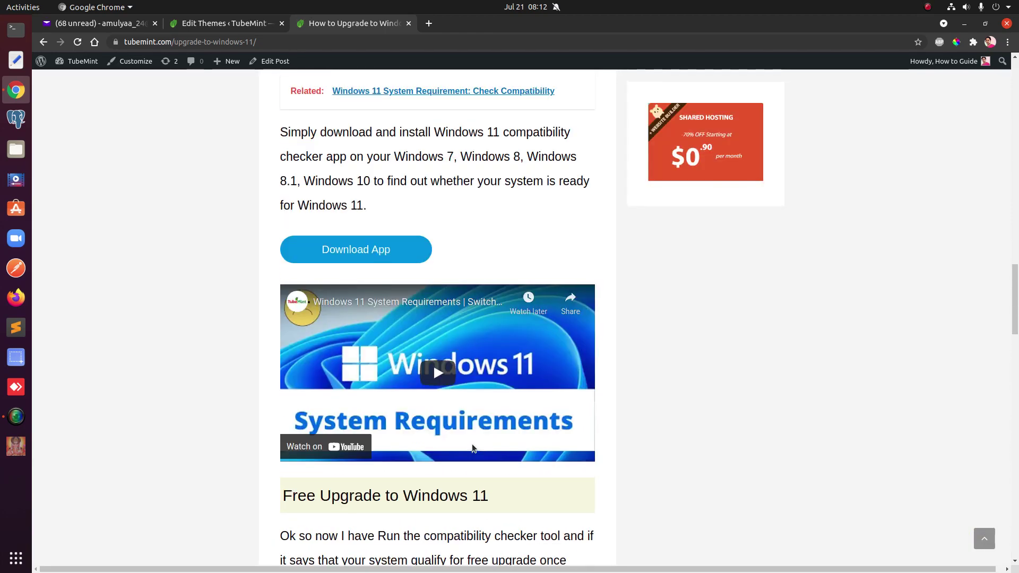
scroll(473, 447, "up", 15)
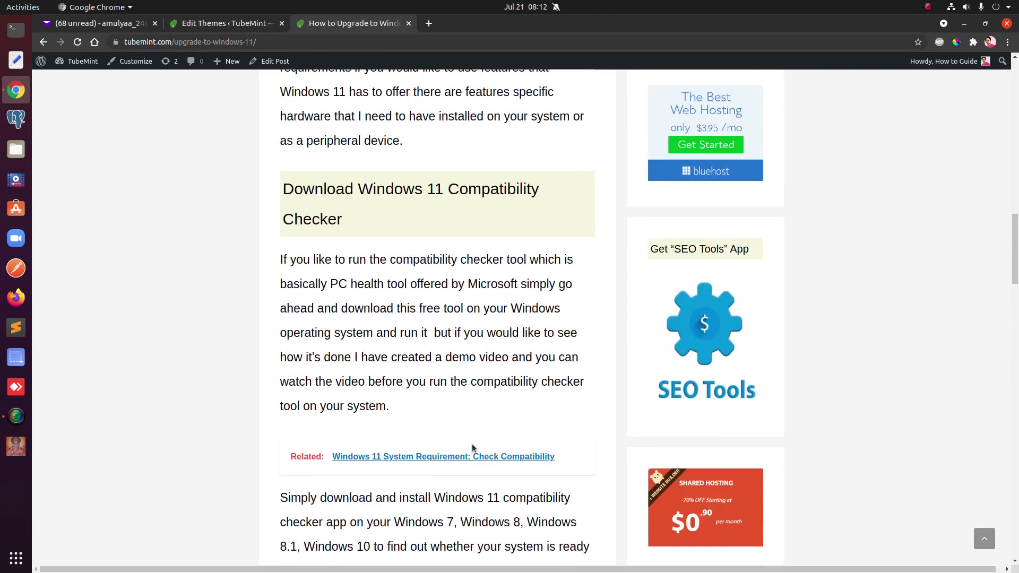
scroll(474, 449, "up", 15)
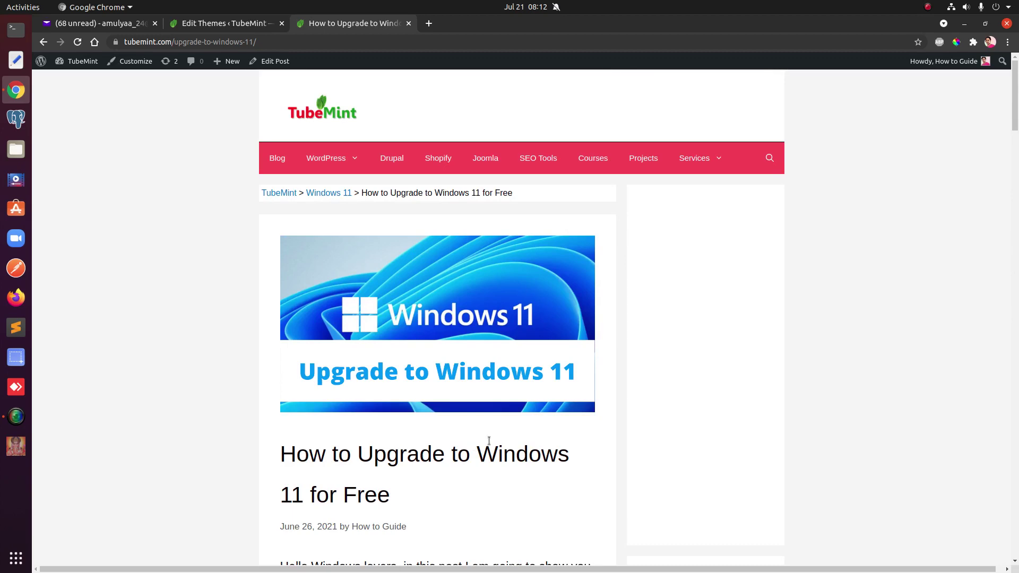
- Check the ad units e-mail, and review the horizontal banner code in the add_ads_to_post_end function of functions.php
left_click(88, 24)
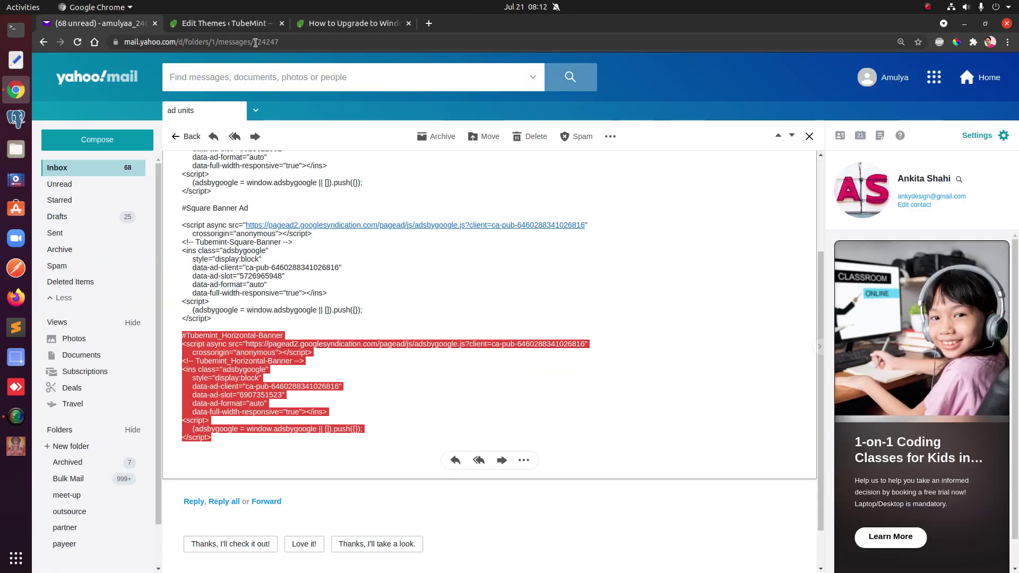
left_click(228, 23)
scroll(471, 374, "up", 3)
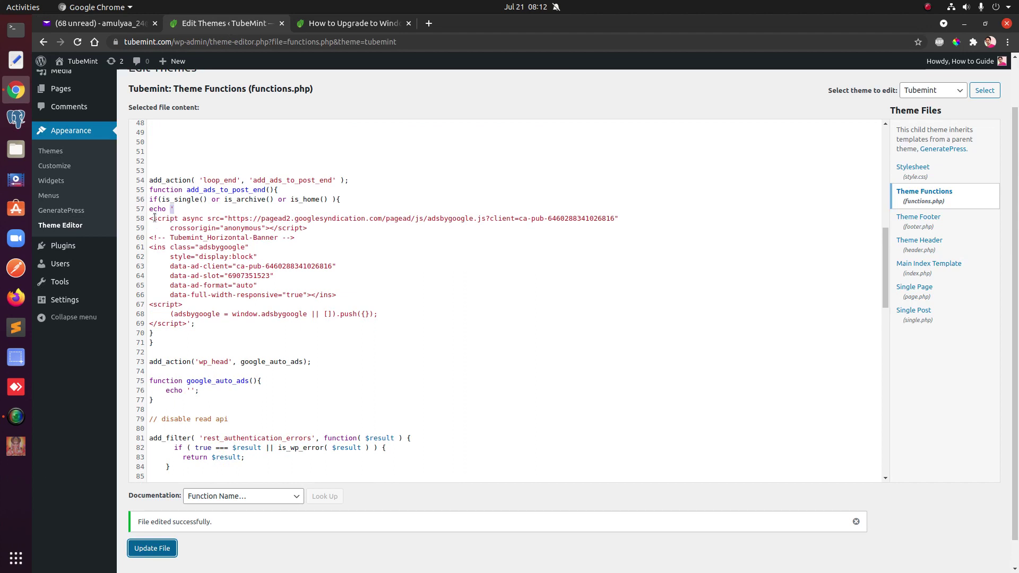
left_click_drag(155, 219, 279, 333)
left_click(279, 334)
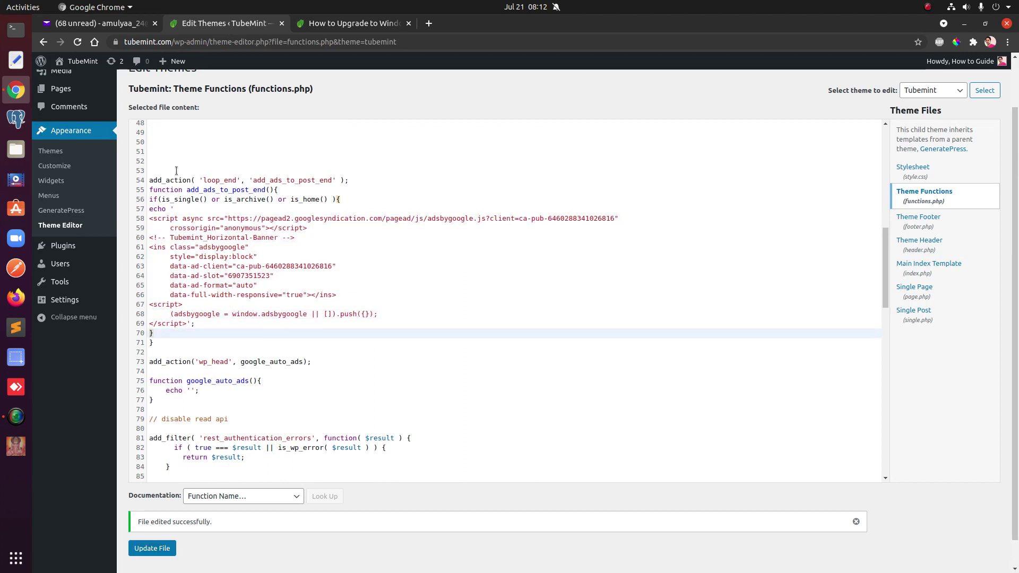
- Open the page for adding new plugins and search for "adsense"
mouse_move(67, 249)
left_click(140, 265)
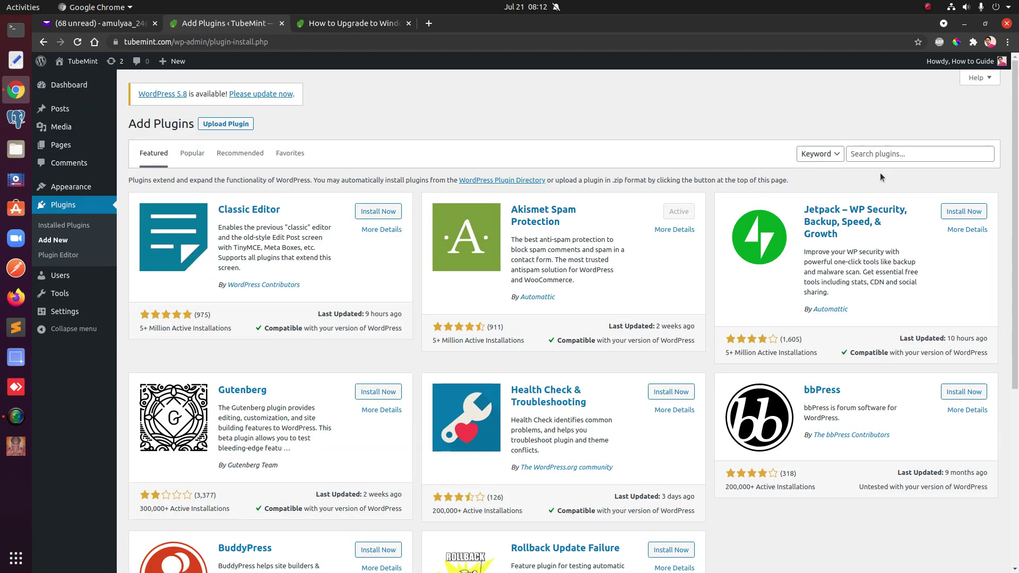
left_click(876, 154)
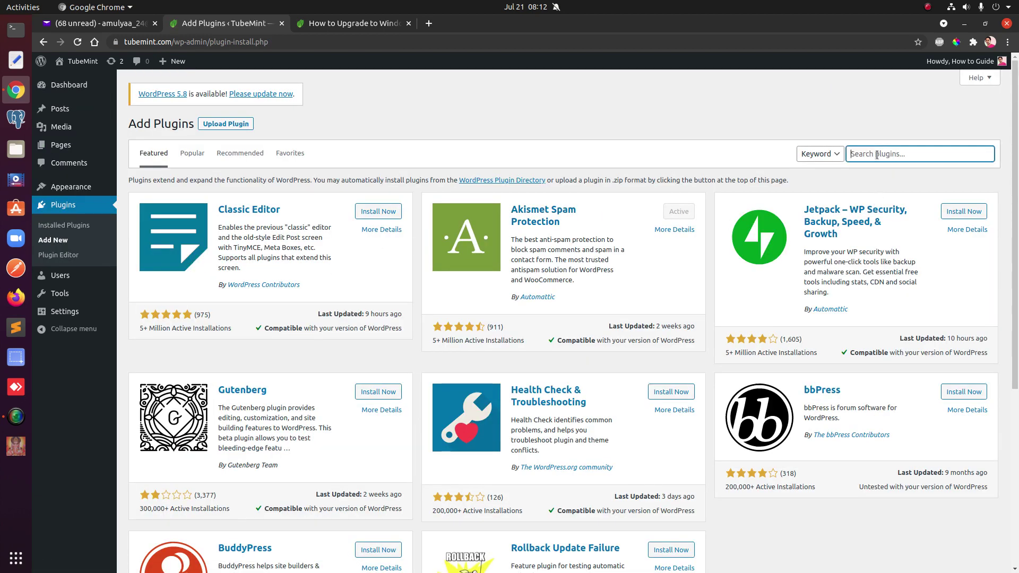
type("adsense")
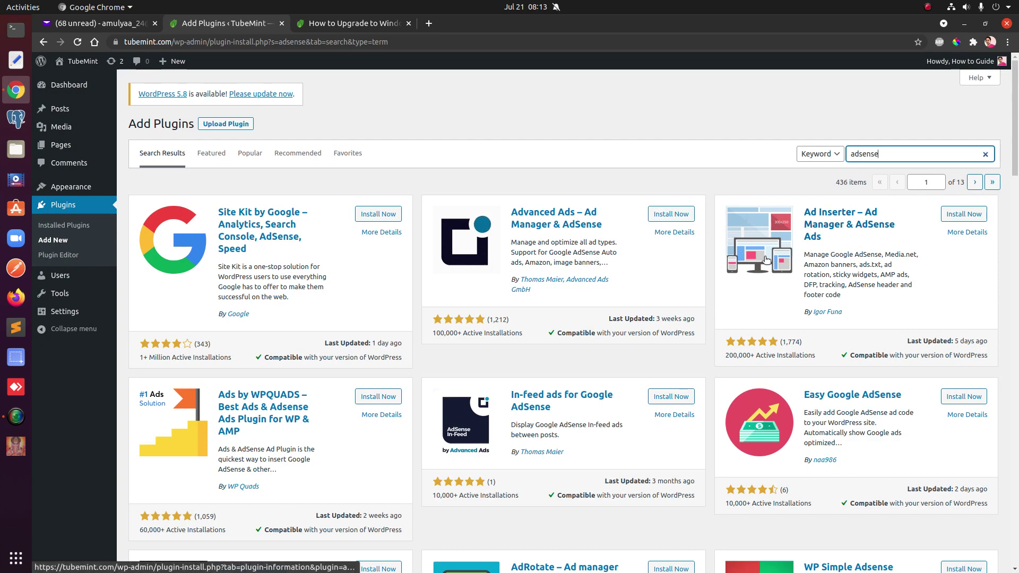
- View the description and screenshots of Advanced Ads – Ad Manager & AdSense, and install and activate the plugin
left_click(559, 224)
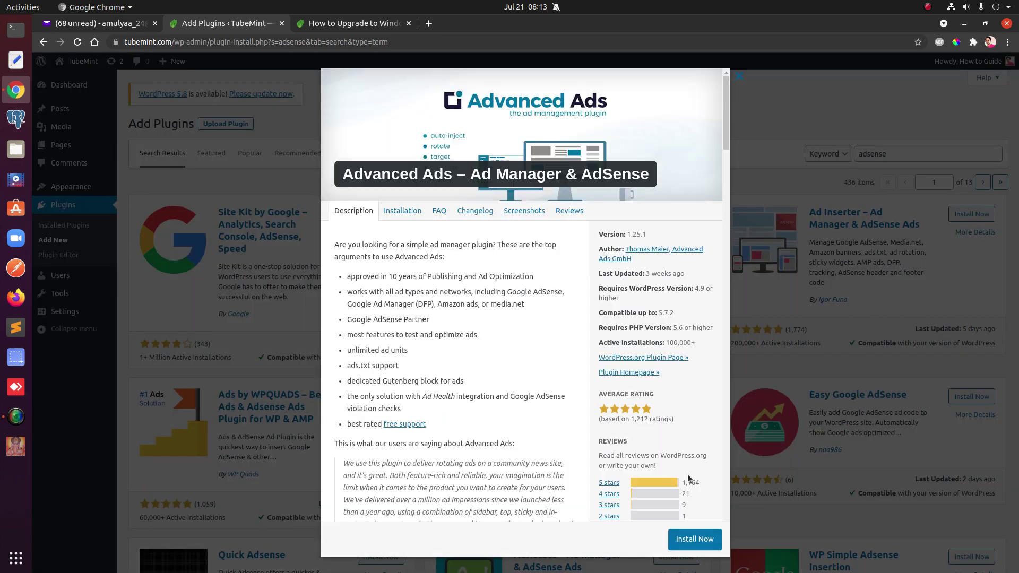
left_click(535, 213)
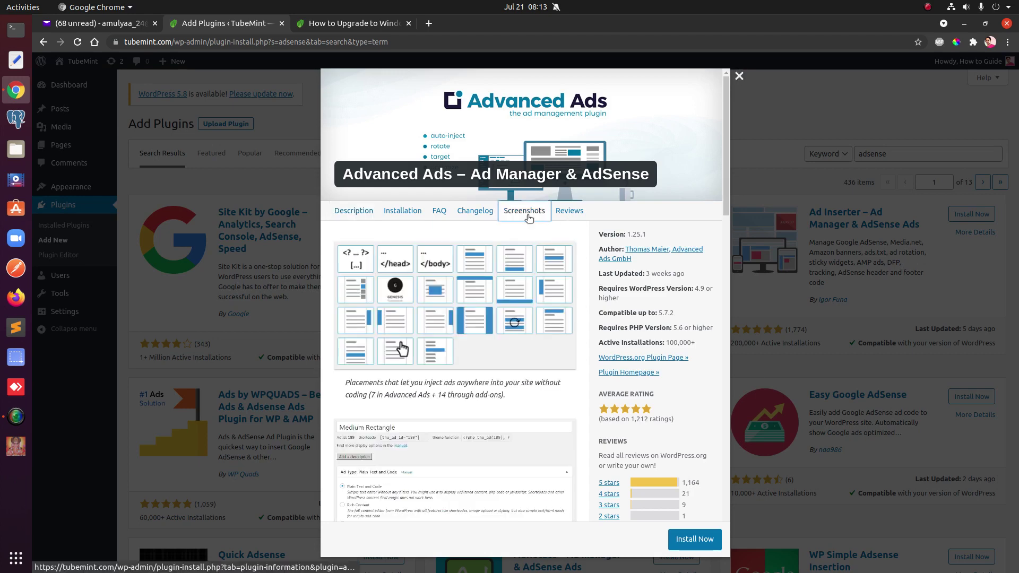
left_click(741, 78)
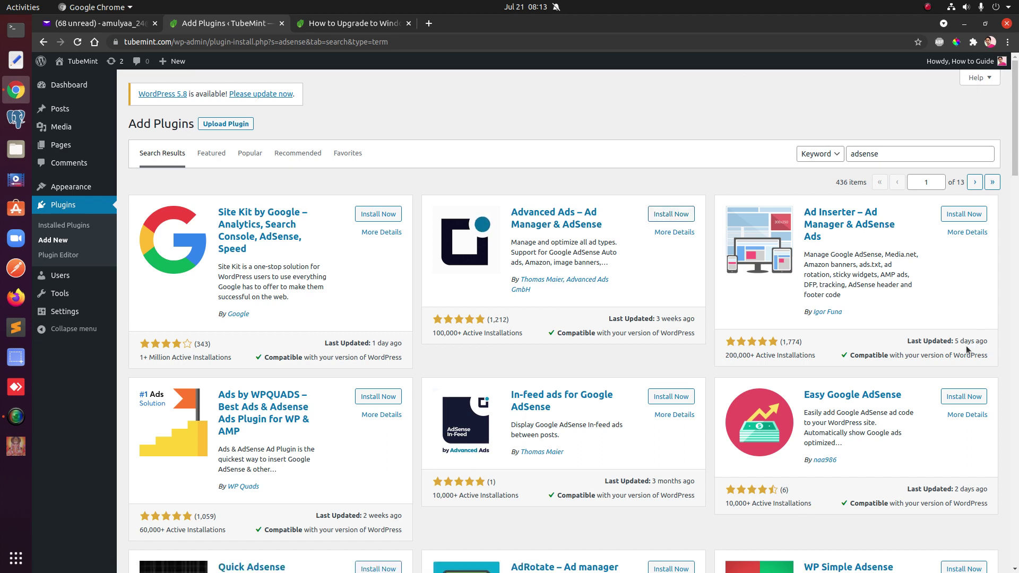
left_click(669, 214)
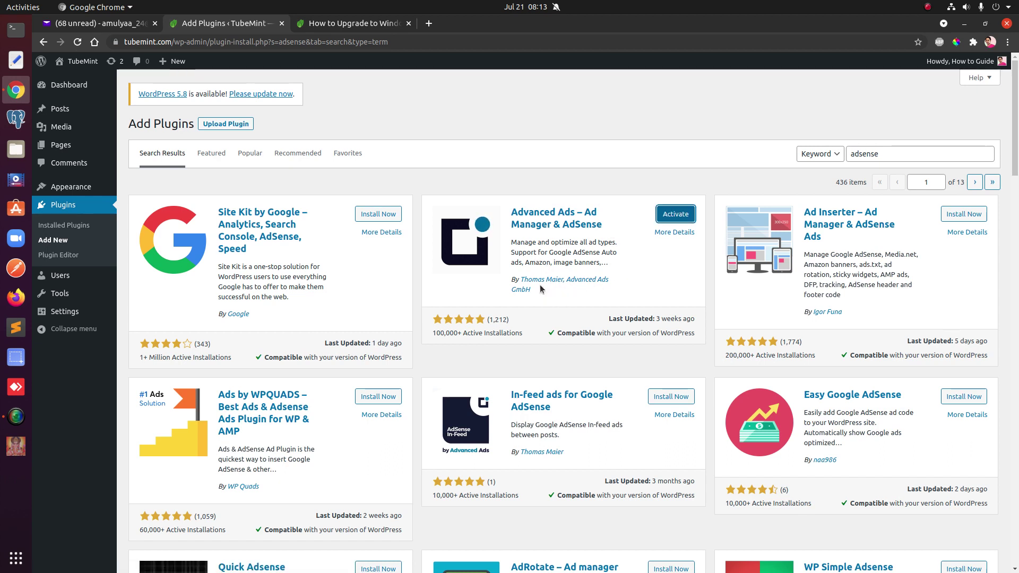
left_click(657, 217)
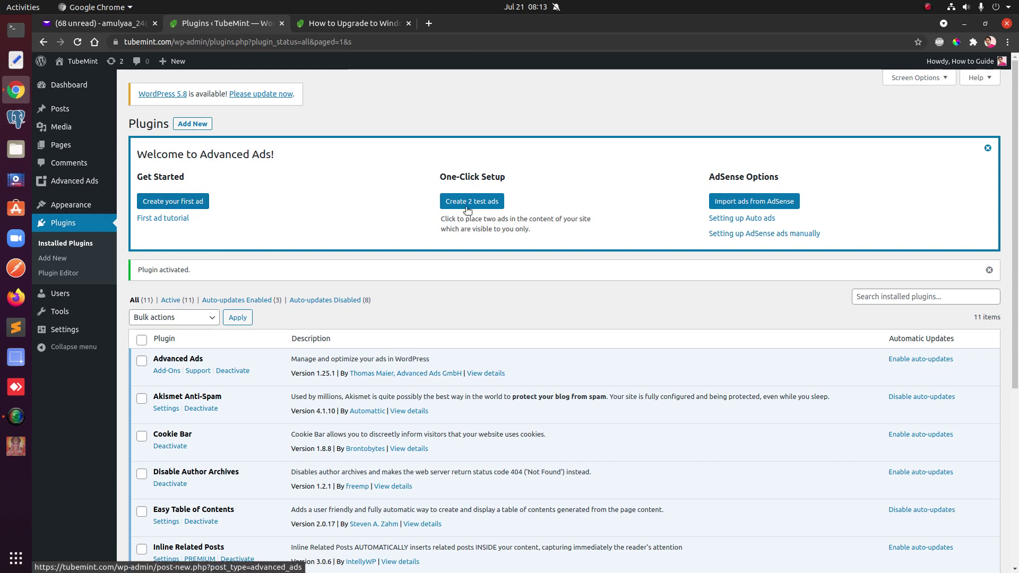
- Start a first ad in Advanced Ads with the Image Ad type, continue to its parameters and stop the wizard
left_click(180, 205)
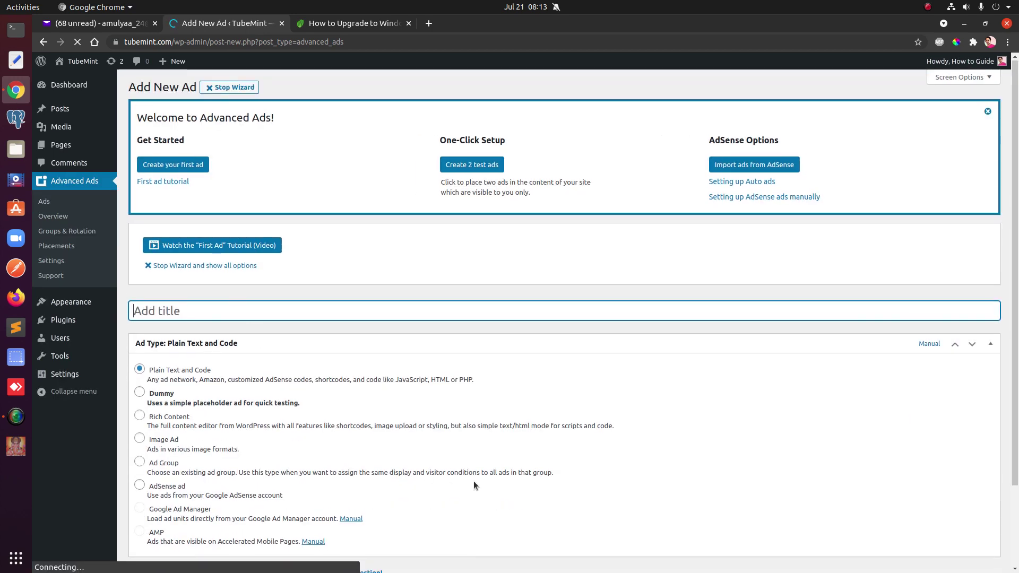
scroll(473, 485, "down", 2)
left_click(140, 341)
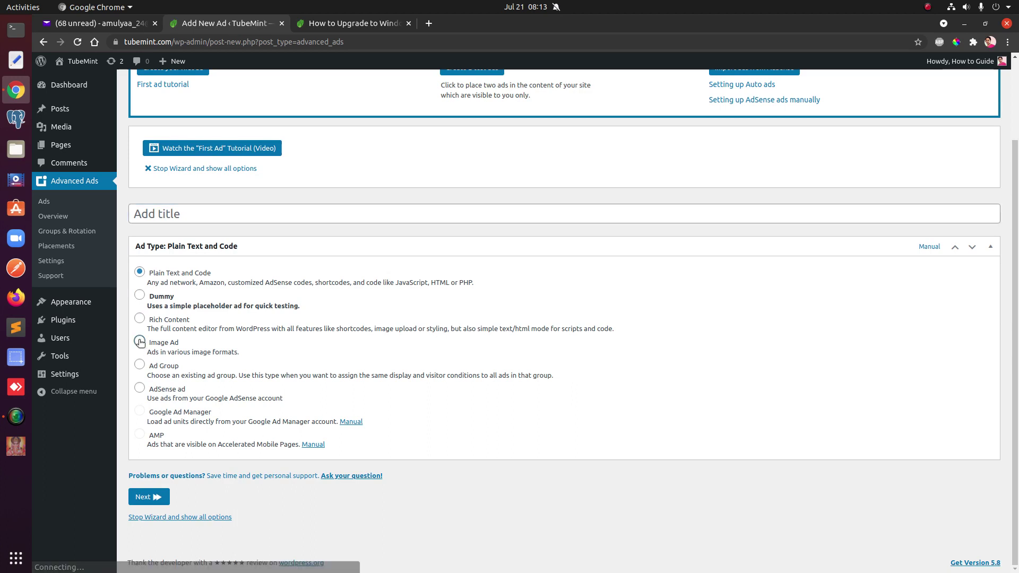
left_click(148, 496)
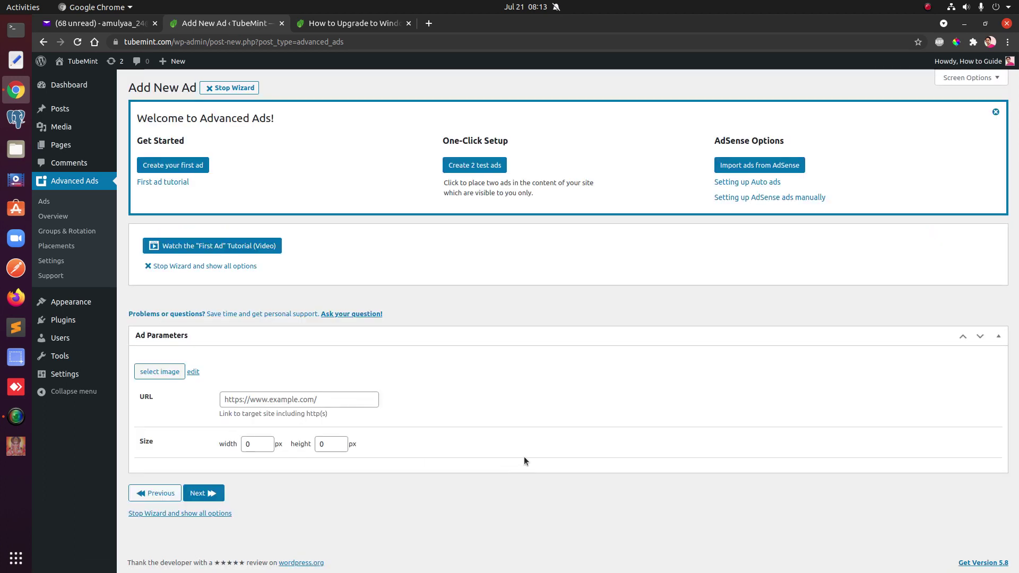
left_click(210, 89)
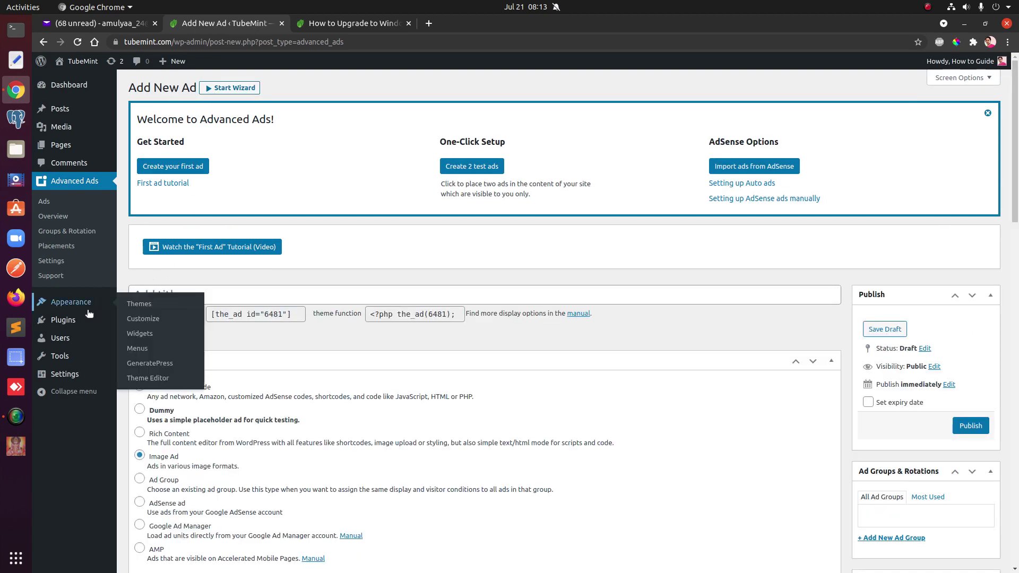
- Deactivate Advanced Ads, giving "I switched to another plugin" as feedback, and delete the plugin with its data
left_click(69, 323)
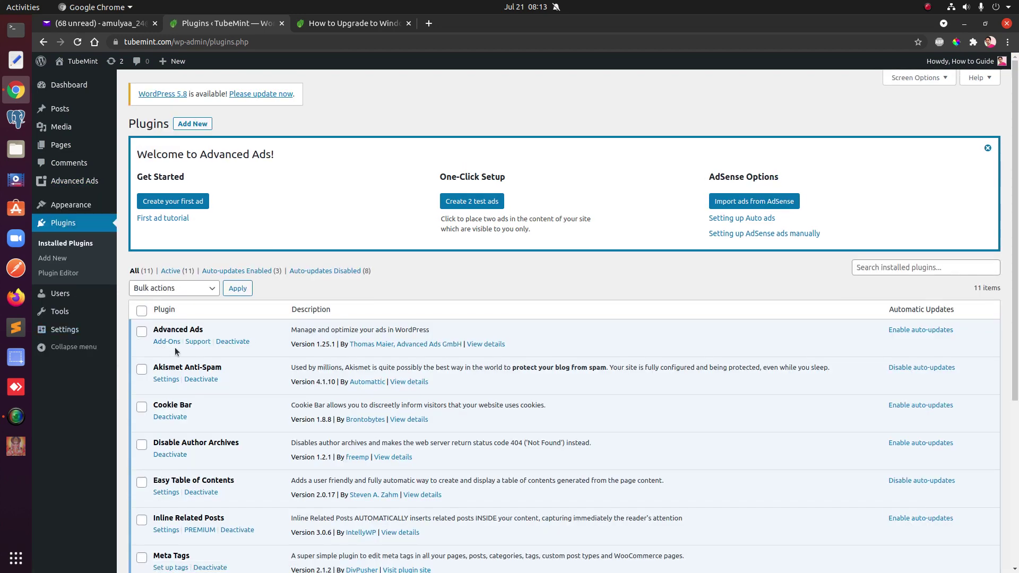
left_click(233, 342)
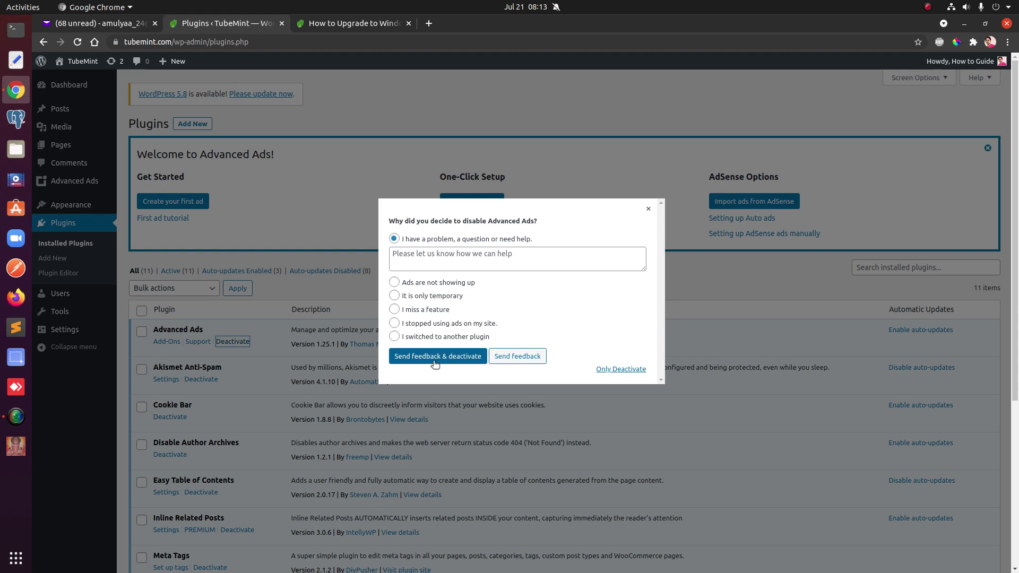
left_click(394, 336)
left_click(428, 357)
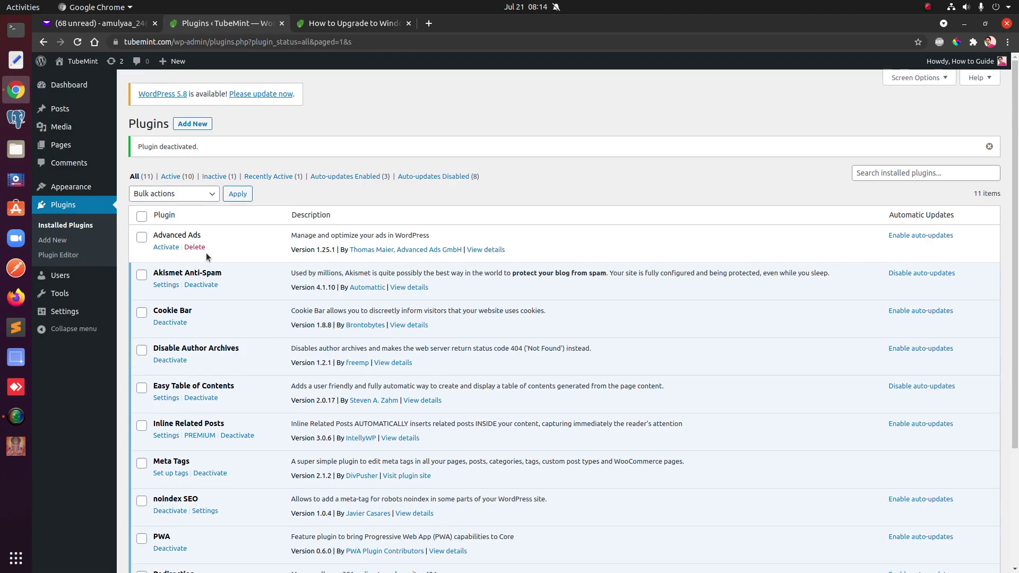
left_click(194, 247)
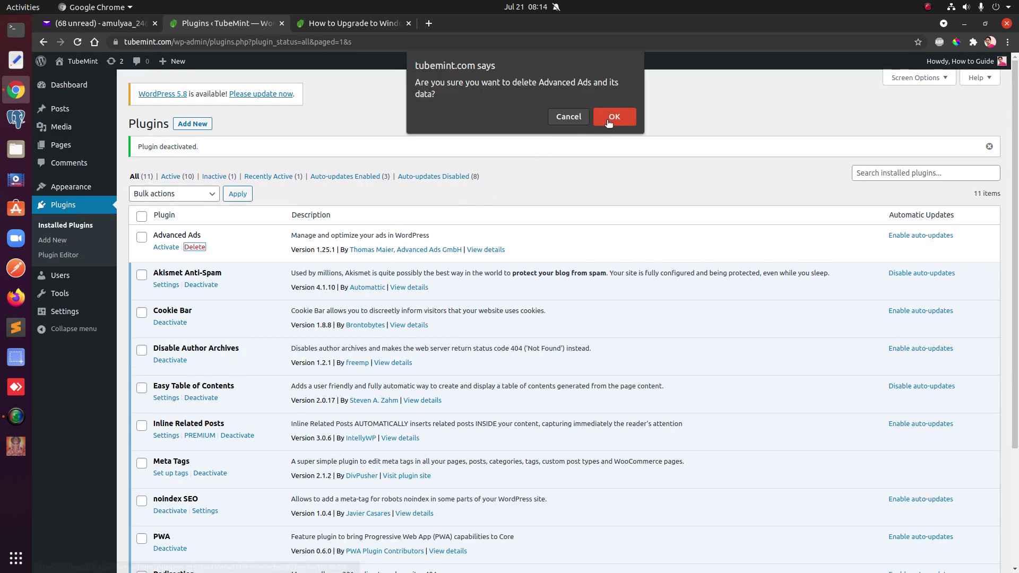
left_click(608, 118)
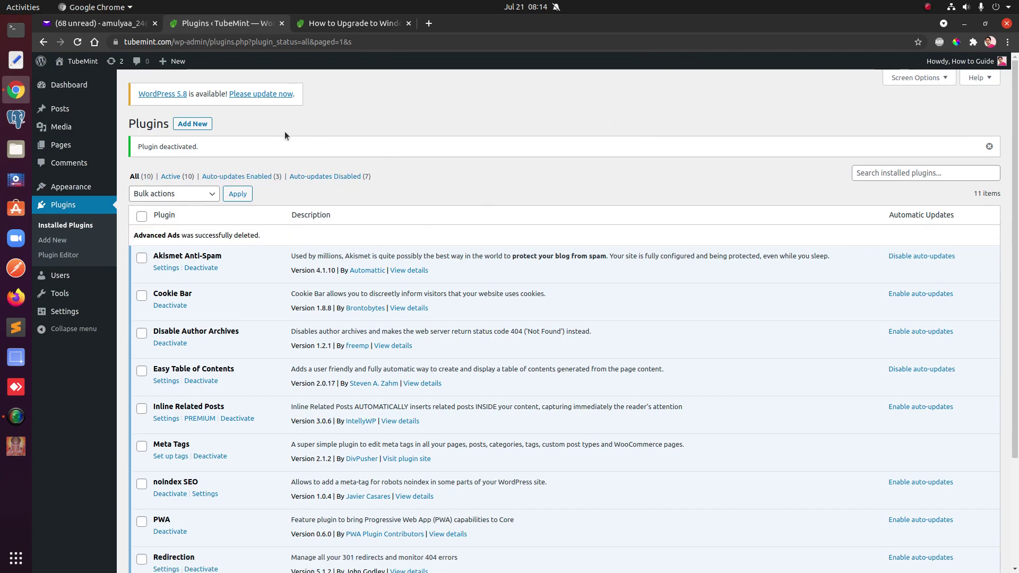
- Search for "adsense" among new plugins, and install and activate Ad Inserter – Ad Manager & AdSense Ads
left_click(192, 123)
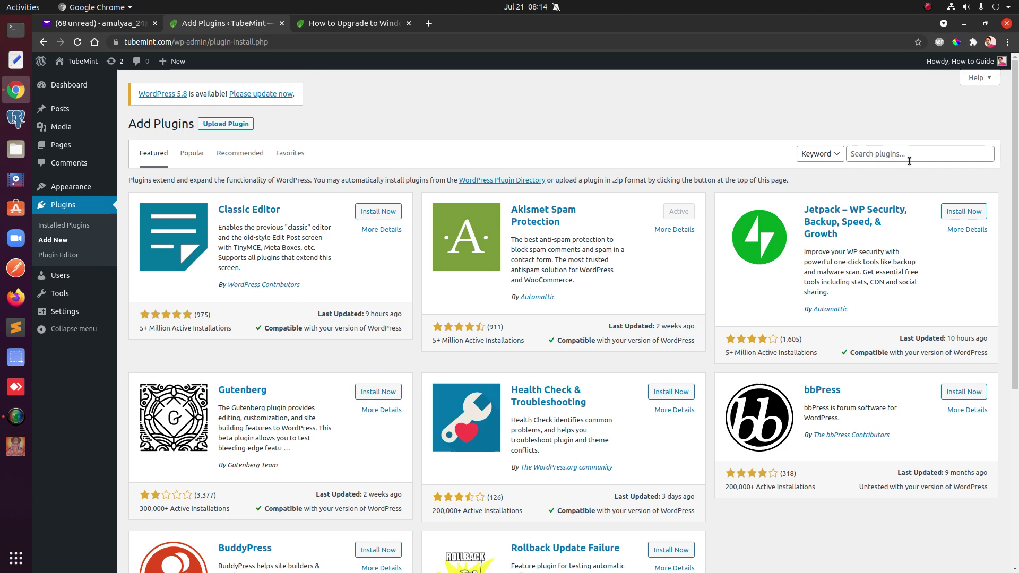
left_click(908, 159)
type("adsense")
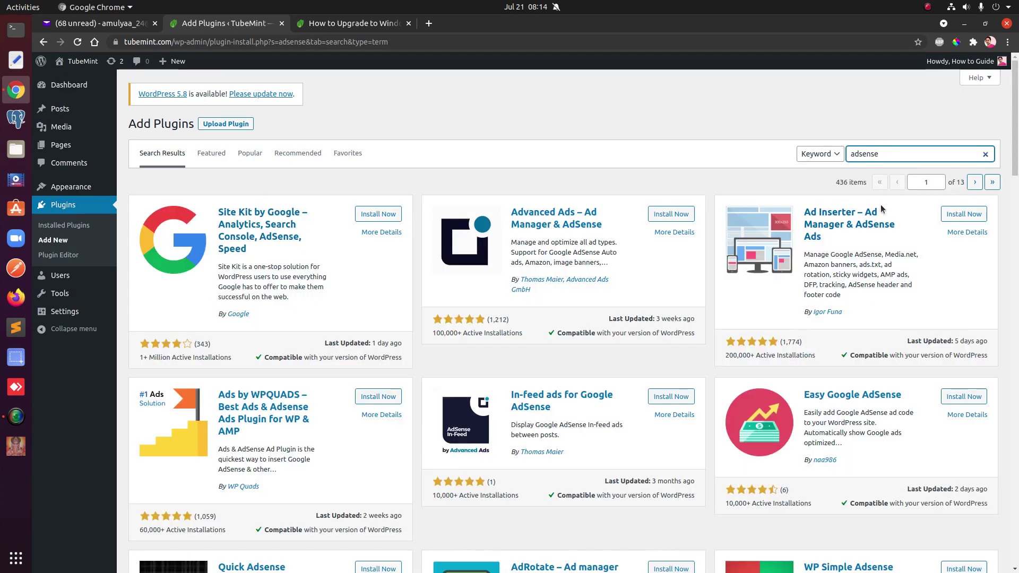
left_click(961, 214)
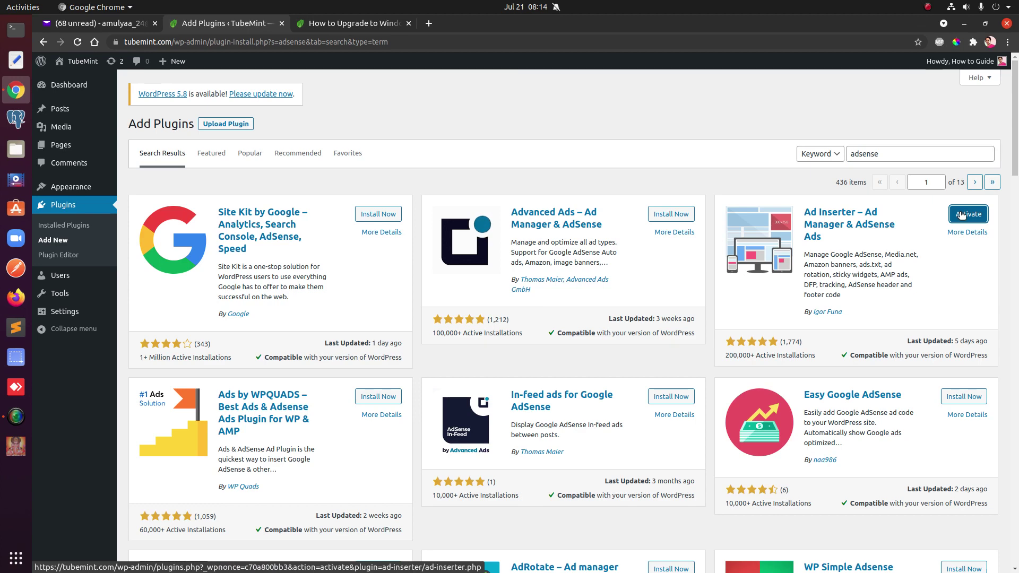
left_click(962, 215)
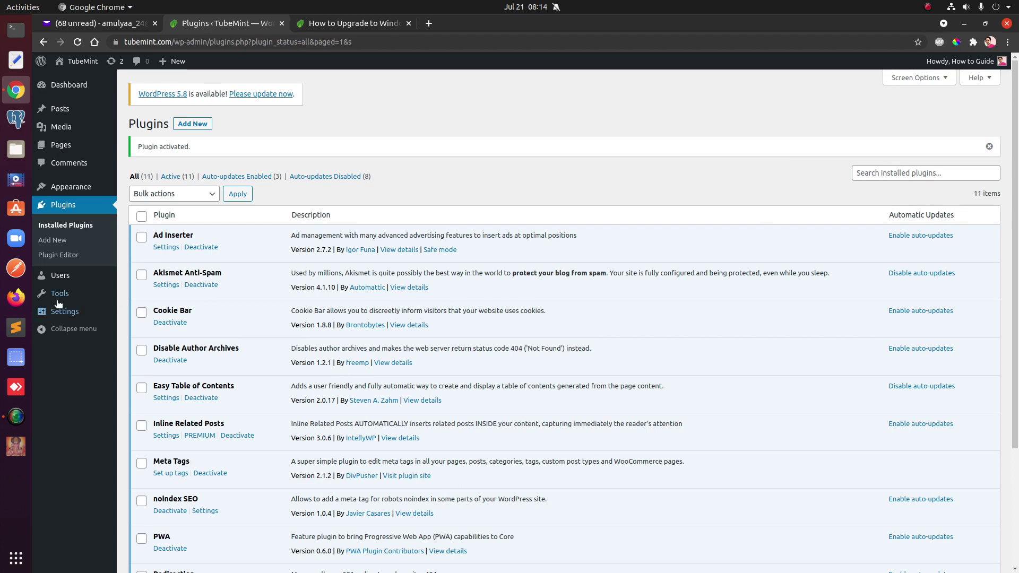
- Open the Ad Inserter settings and clear the existing affiliate banner code from Block 1
mouse_move(66, 313)
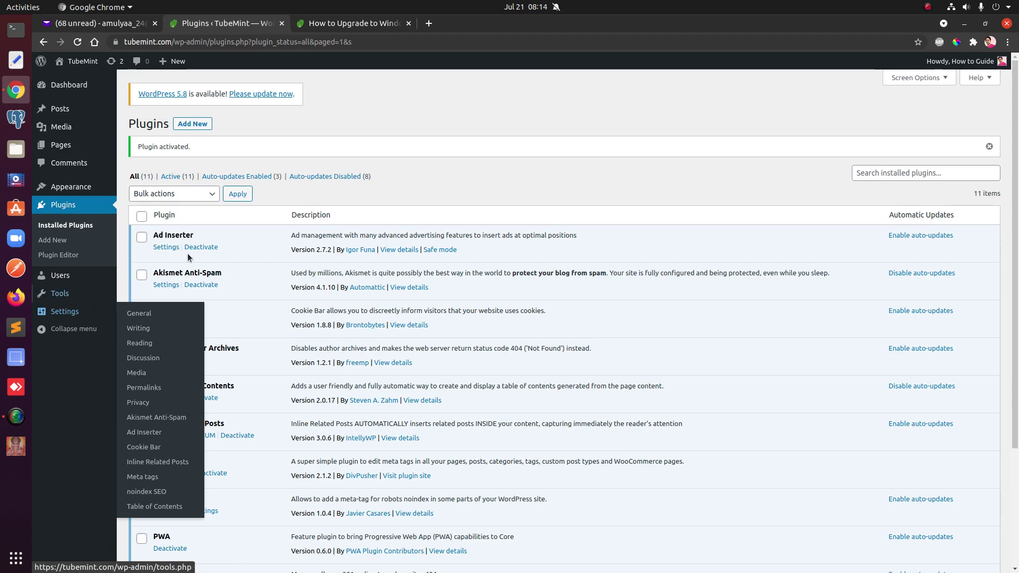
left_click(162, 248)
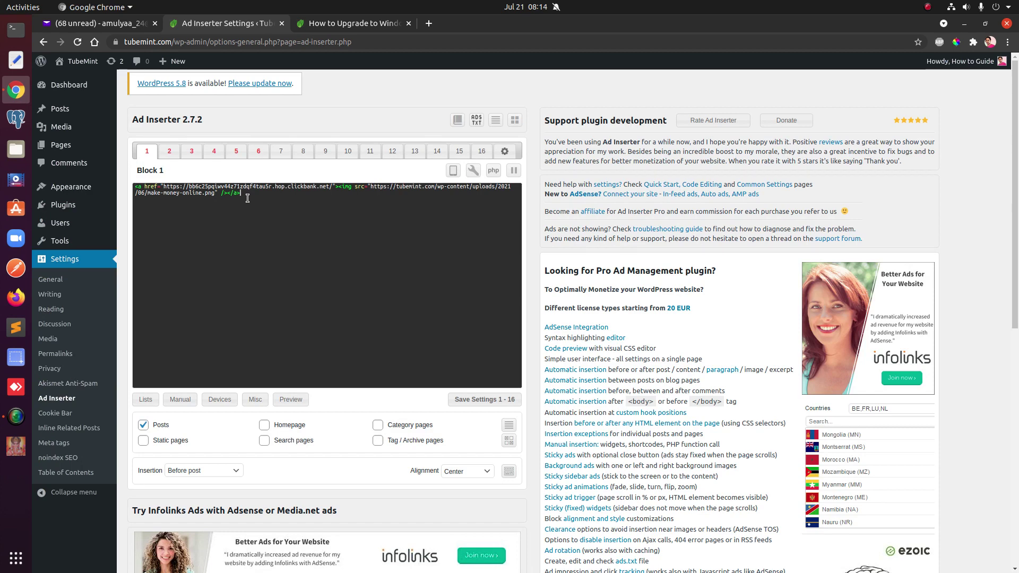
key("ctrl+a")
key("Delete")
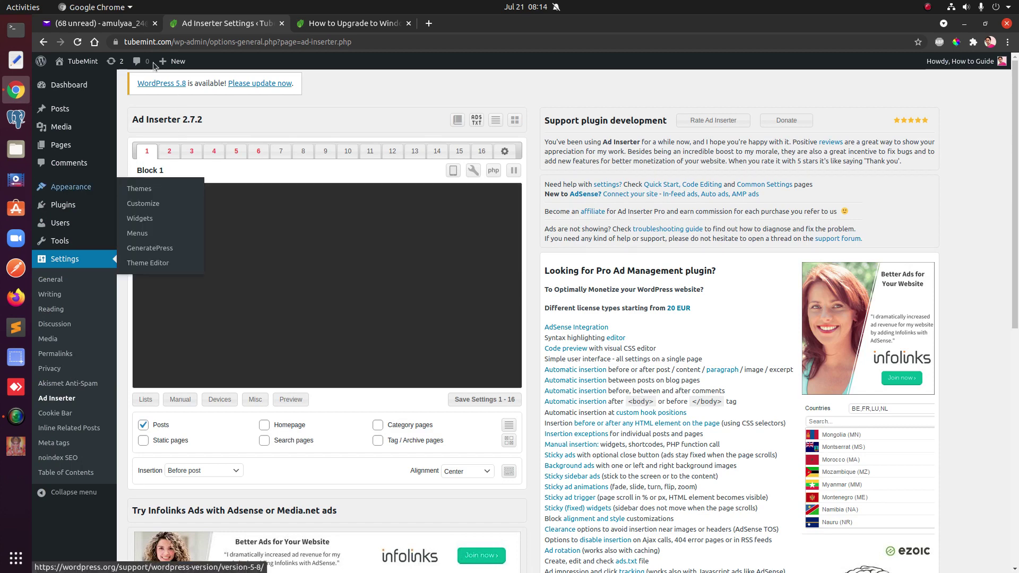
- Switch to Yahoo Mail and copy the Tubemint_Horizontal-Banner AdSense code from the "ad units" message
left_click(101, 23)
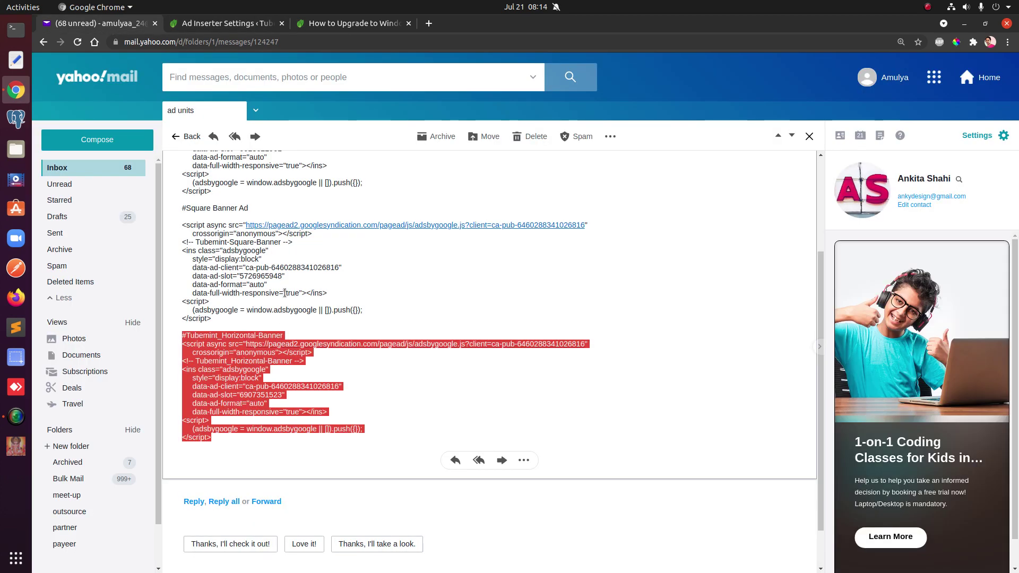
left_click(259, 324)
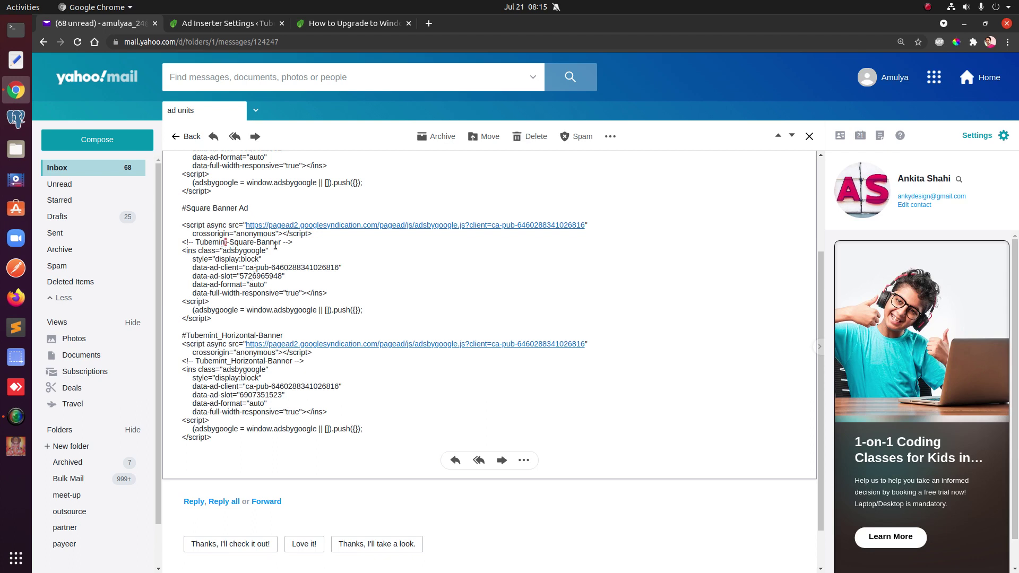
left_click_drag(225, 243, 276, 245)
left_click(307, 285)
left_click_drag(218, 322, 179, 231)
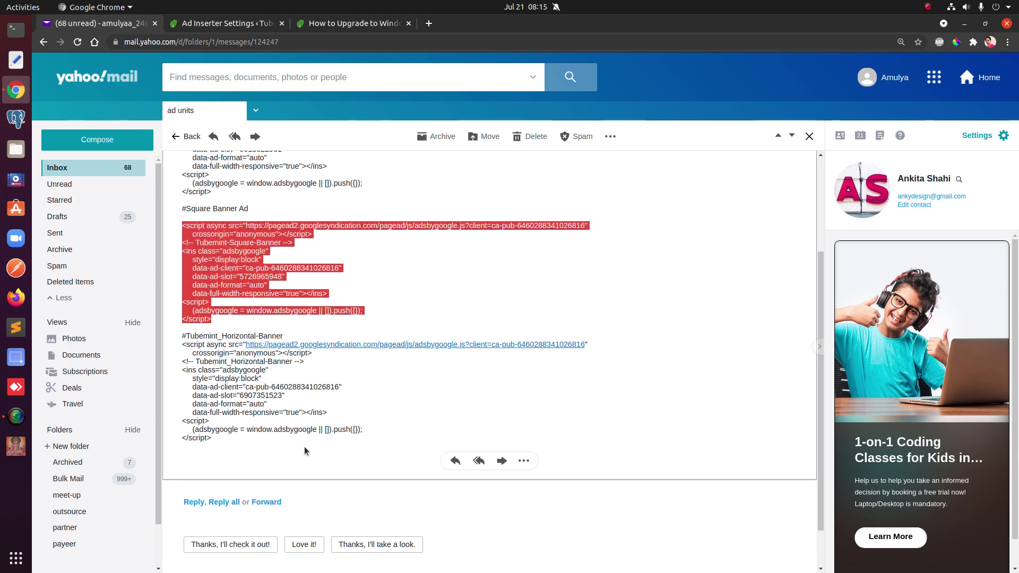
scroll(304, 454, "up", 4)
left_click(234, 316)
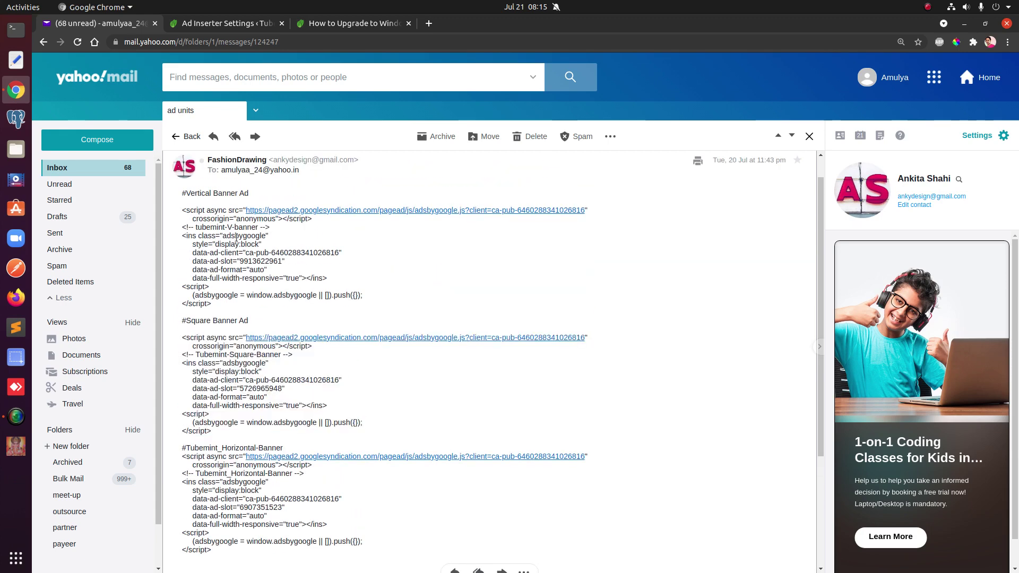
left_click_drag(222, 306, 185, 210)
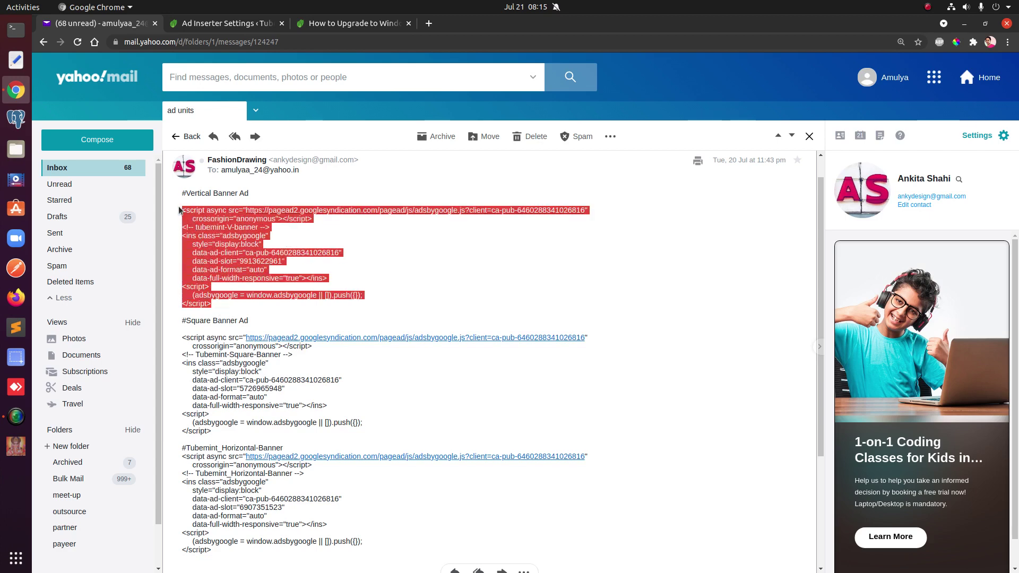
left_click(526, 304)
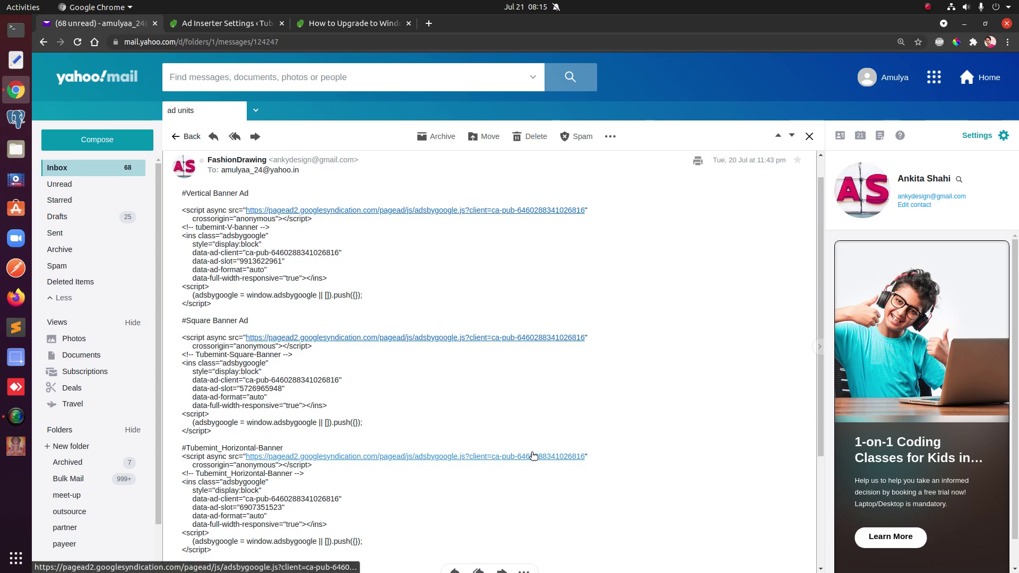
left_click_drag(219, 555, 175, 459)
key("ctrl+c")
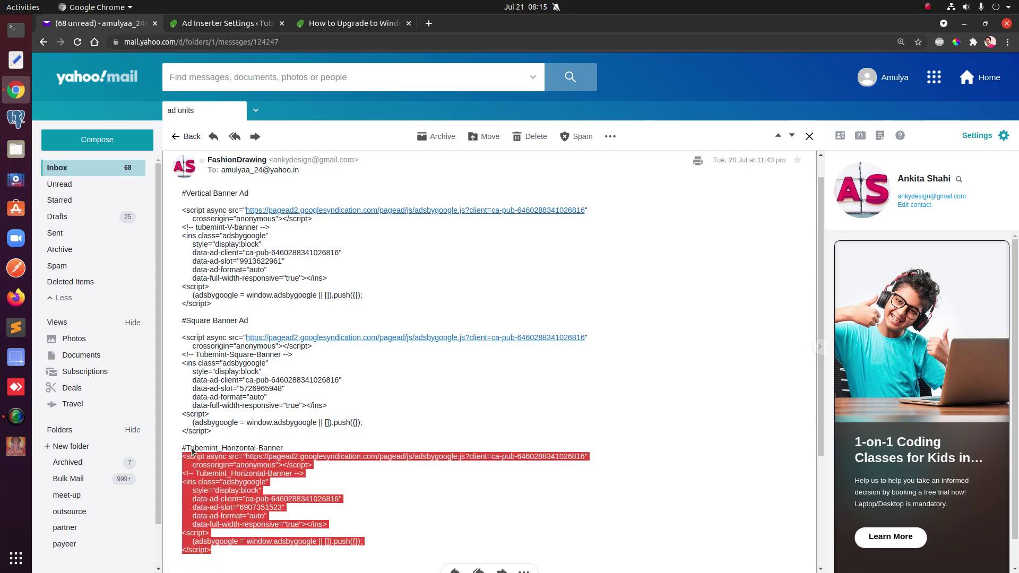
- Return to the Ad Inserter settings and paste the copied horizontal banner ad code into Block 1
left_click(242, 27)
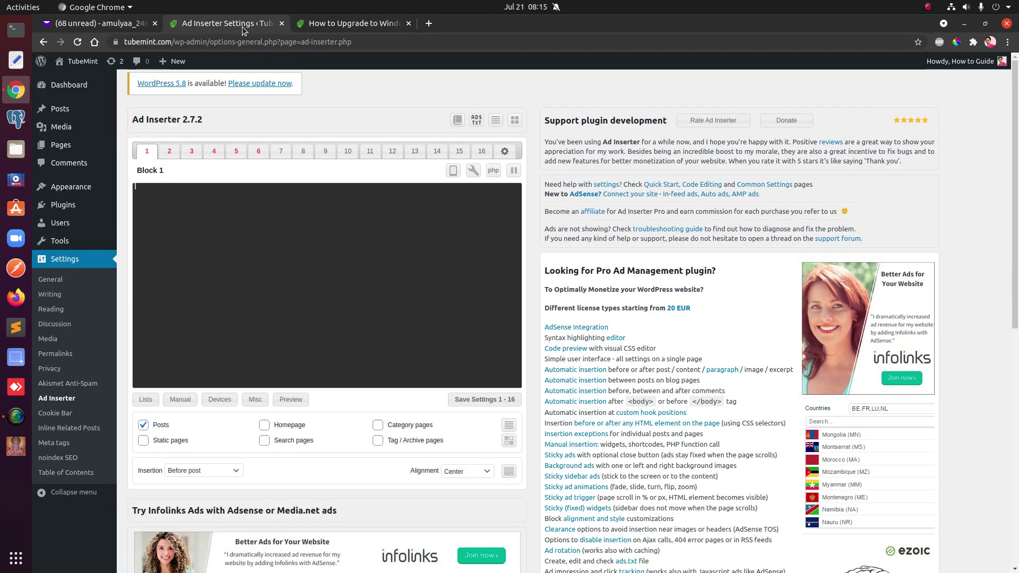
left_click(262, 271)
key("ctrl+v")
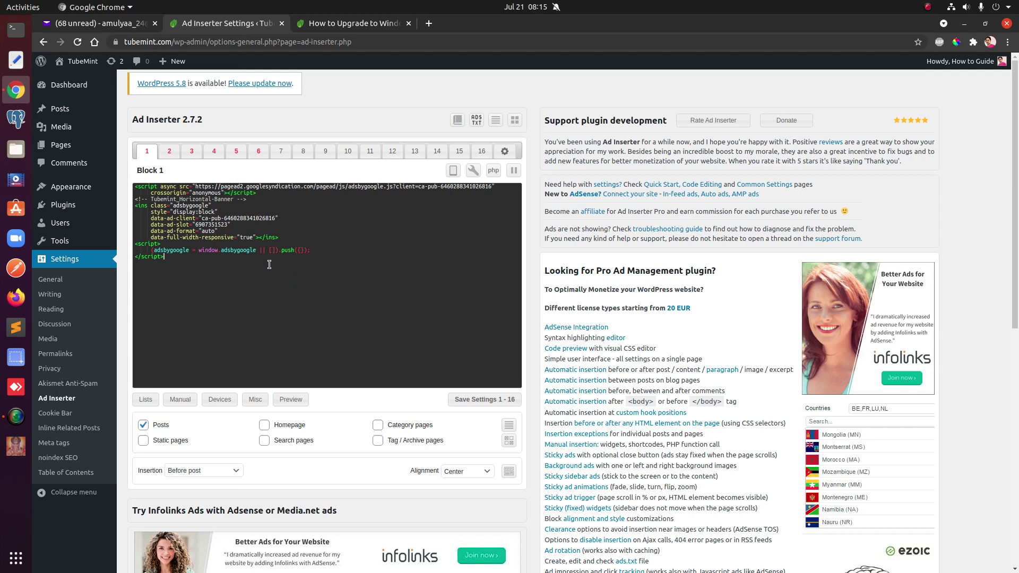
- Look through the code and placement settings of Blocks 2 to 6, and go back to Block 1
left_click(169, 151)
left_click_drag(226, 193, 131, 189)
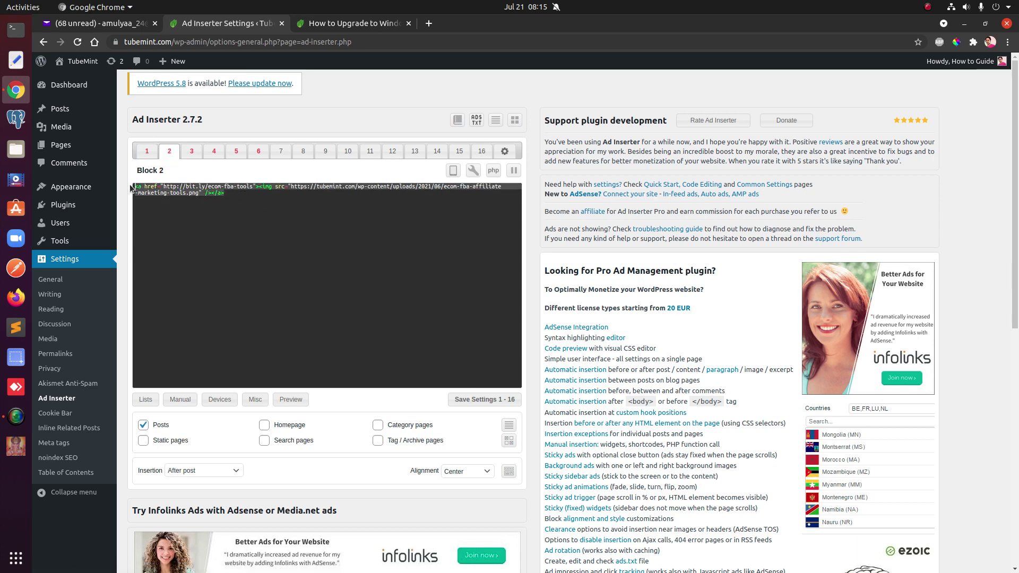
left_click(191, 151)
left_click(214, 150)
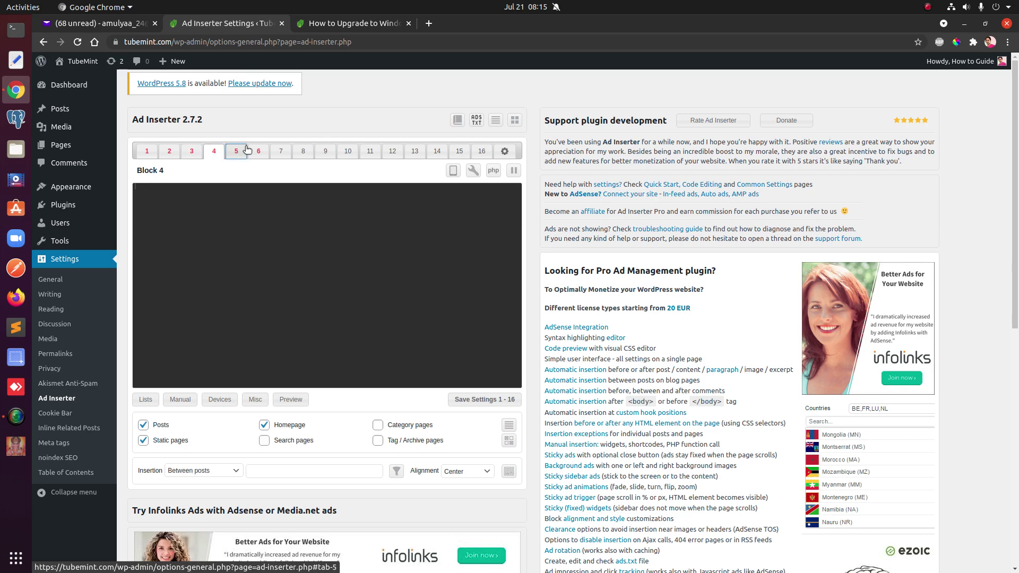
left_click(236, 150)
left_click(259, 151)
left_click(143, 152)
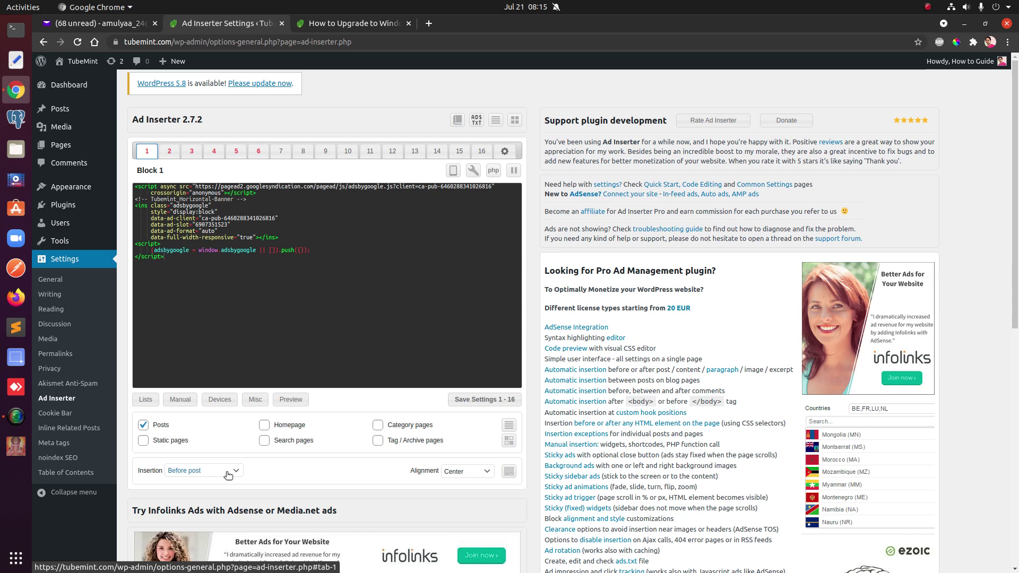
- Review the insertion positions for Block 1, keep Before post with Center alignment, and save the settings for blocks 1 - 16
left_click(209, 470)
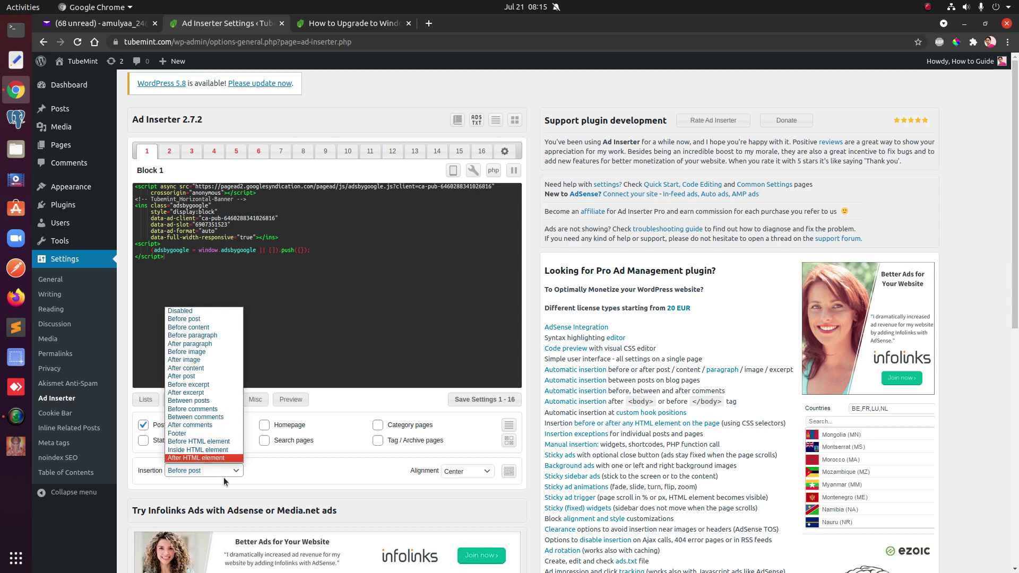
left_click(335, 472)
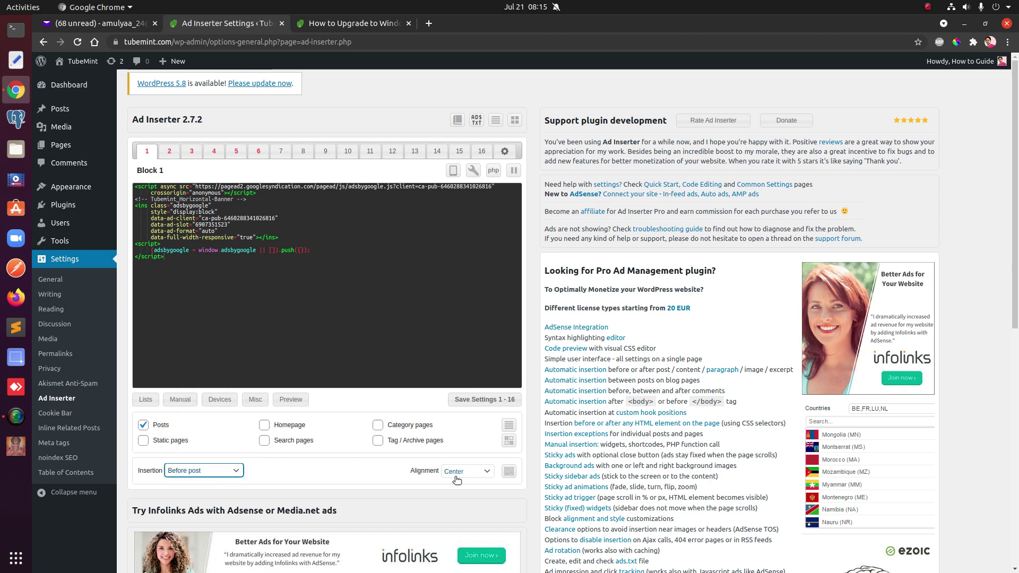
left_click(478, 399)
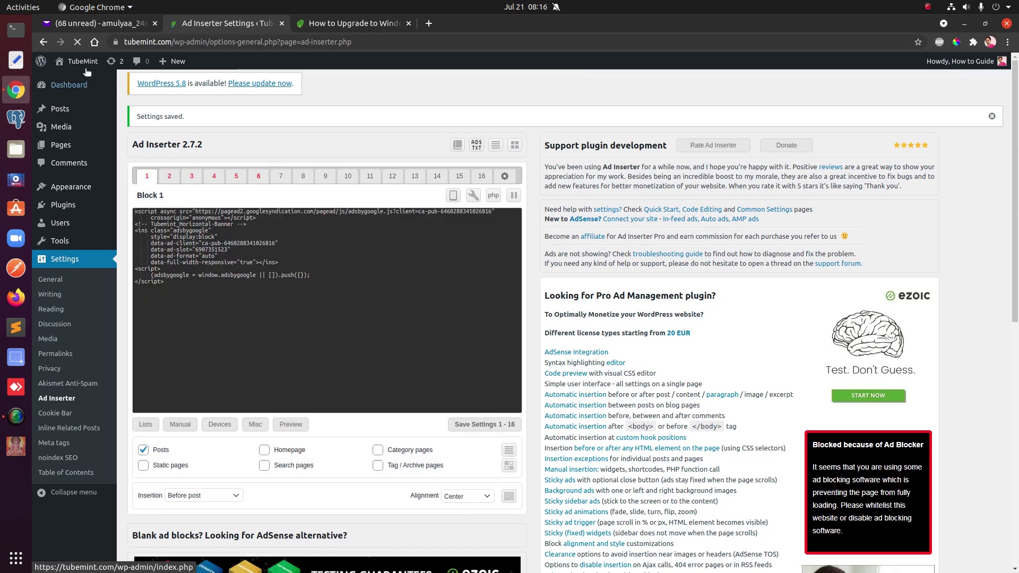
- Open the live TubeMint homepage in a new tab and check the whole page for the placed ads
middle_click(79, 64)
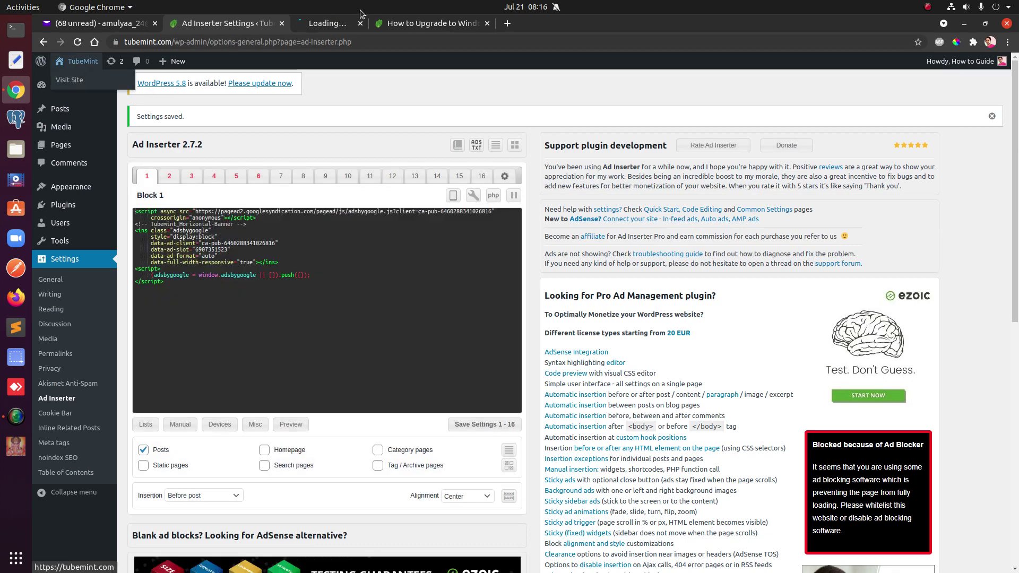
left_click(345, 22)
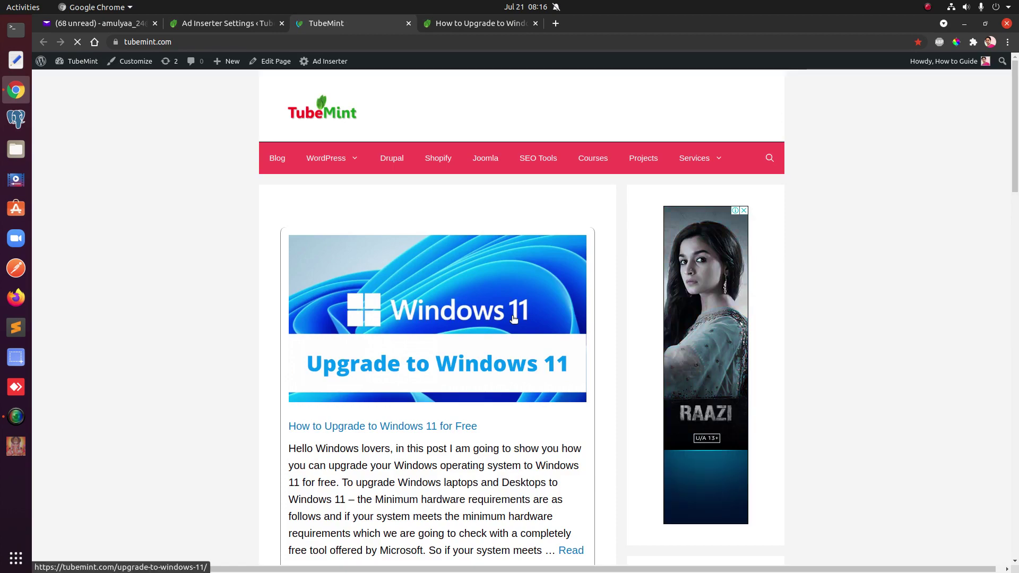
scroll(514, 318, "down", 10)
scroll(514, 318, "down", 10)
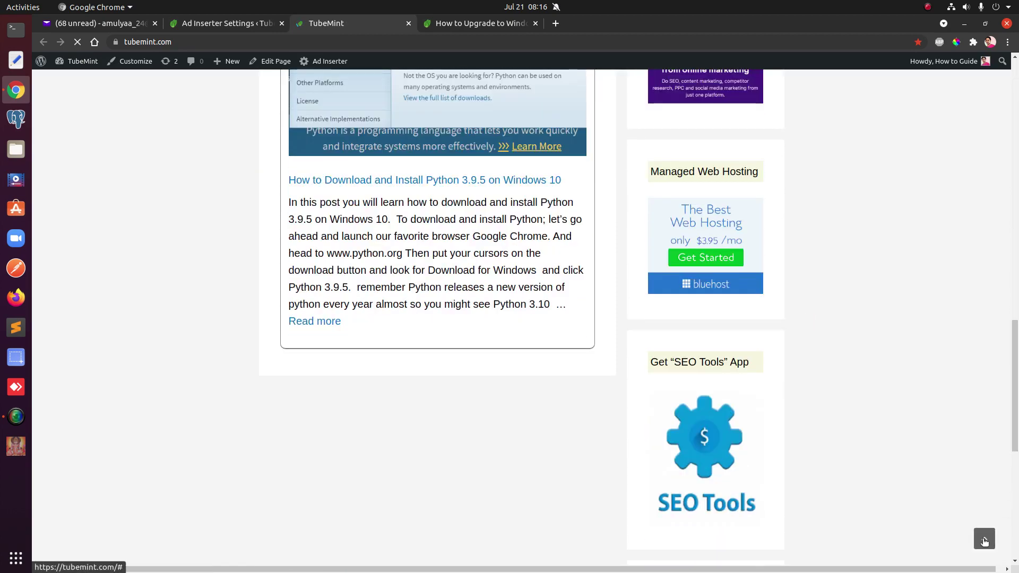
left_click(984, 541)
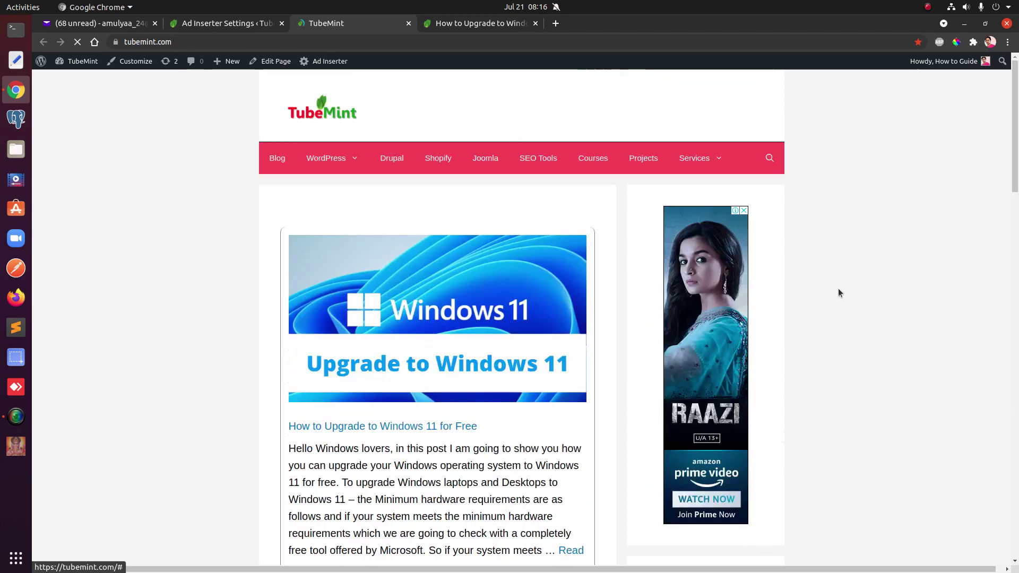
- Open the site's Blog page and check its post list and sidebar for ads
left_click(275, 159)
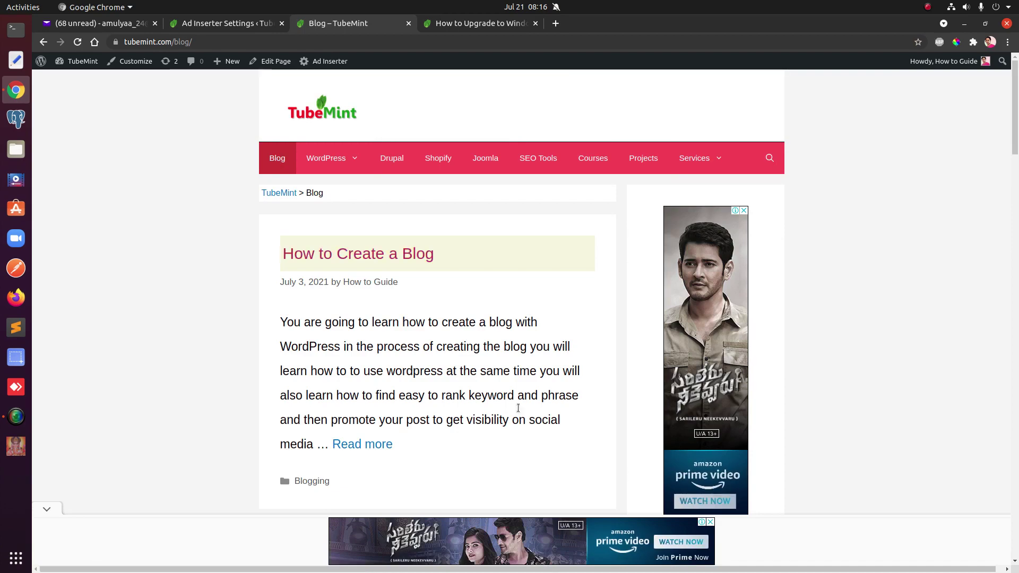
scroll(520, 408, "down", 10)
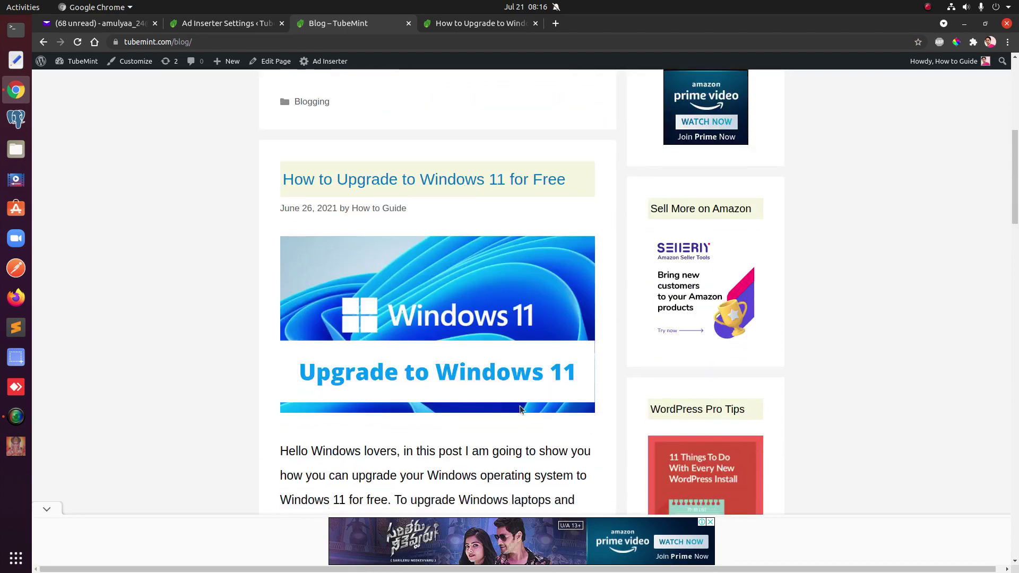
scroll(520, 408, "down", 10)
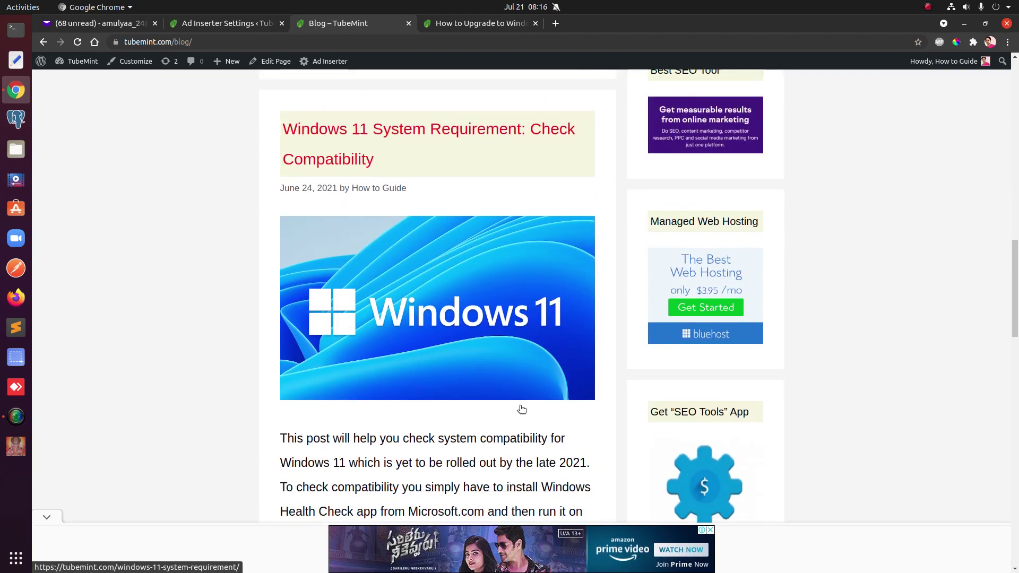
scroll(520, 406, "down", 4)
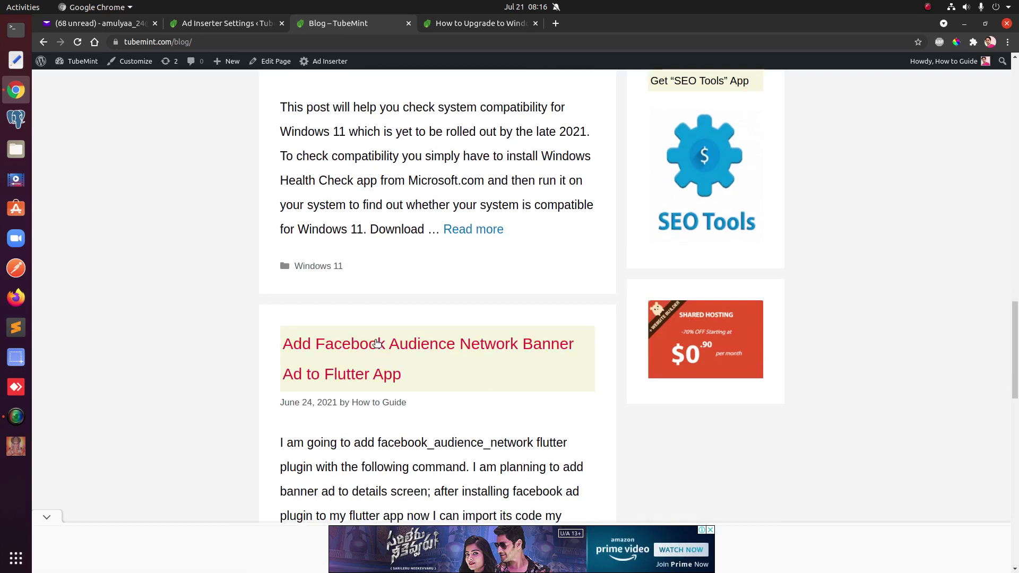
- Open the post "Add Facebook Audience Network Banner Ad to Flutter App" and check it from start to end for ads
left_click(400, 362)
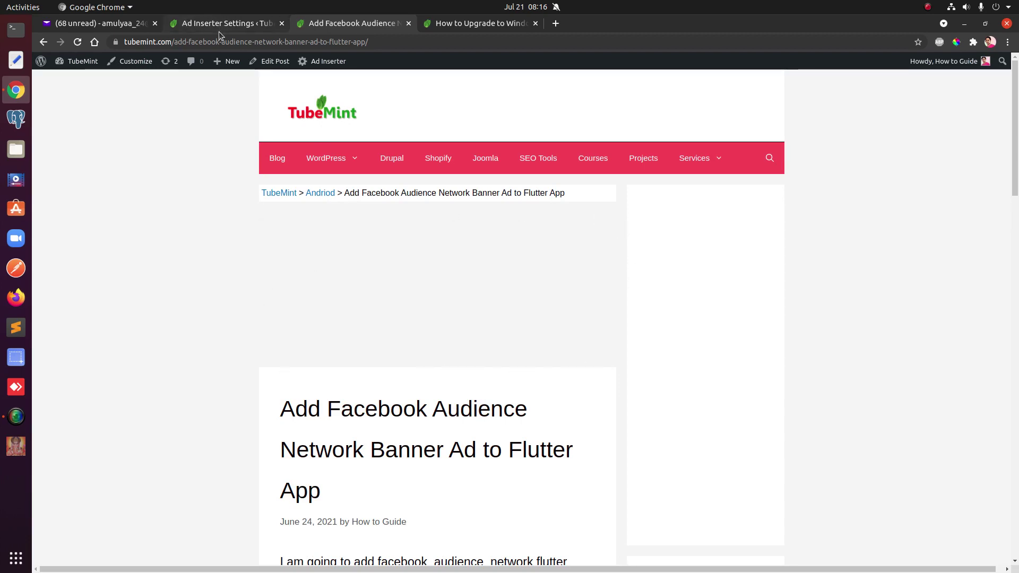
scroll(447, 393, "down", 3)
scroll(447, 397, "down", 17)
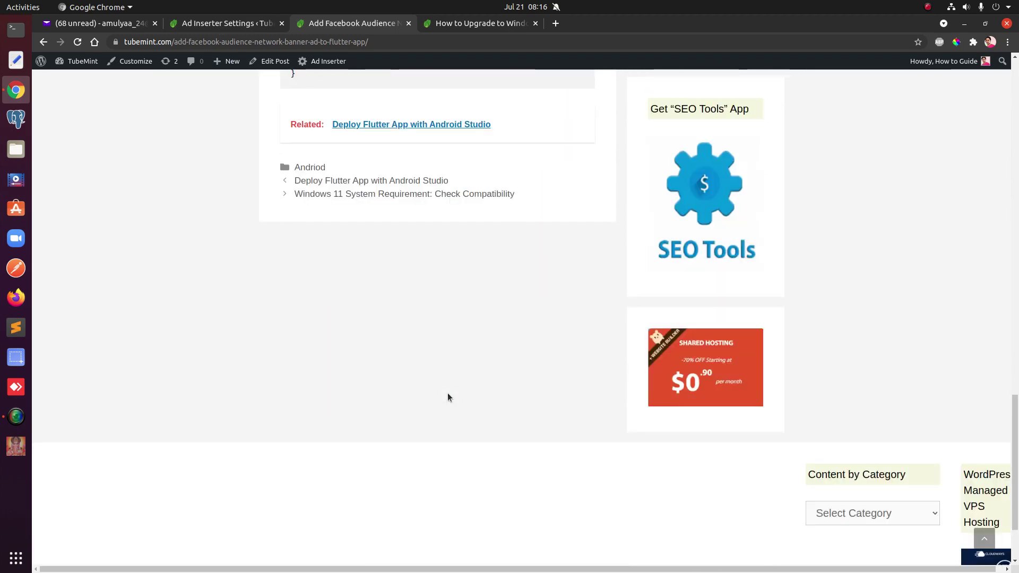
- Open the post "Windows 11 System Requirement: Check Compatibility" and check above, within and below its content for ads
left_click(346, 196)
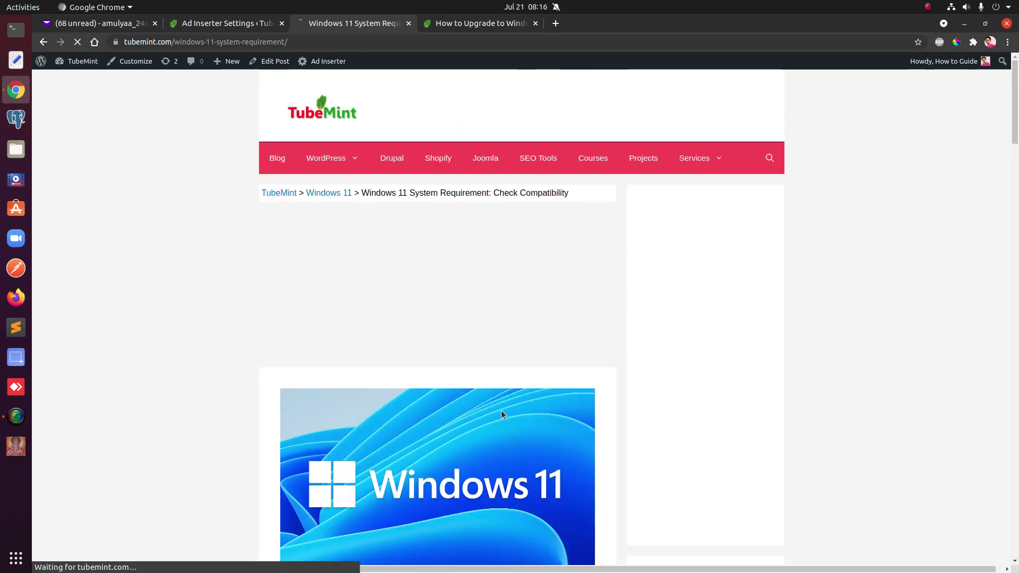
scroll(500, 410, "down", 1)
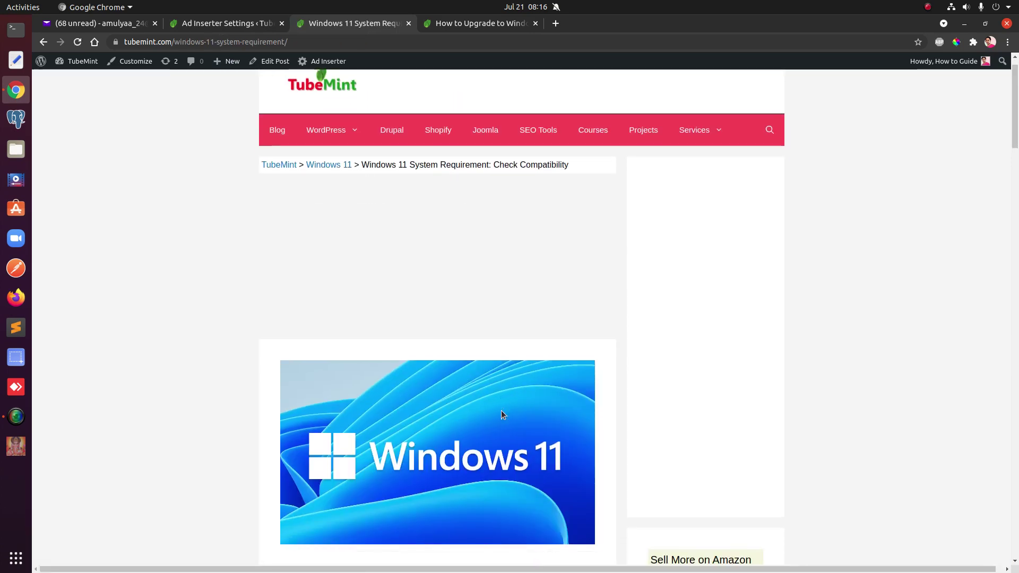
scroll(500, 410, "down", 20)
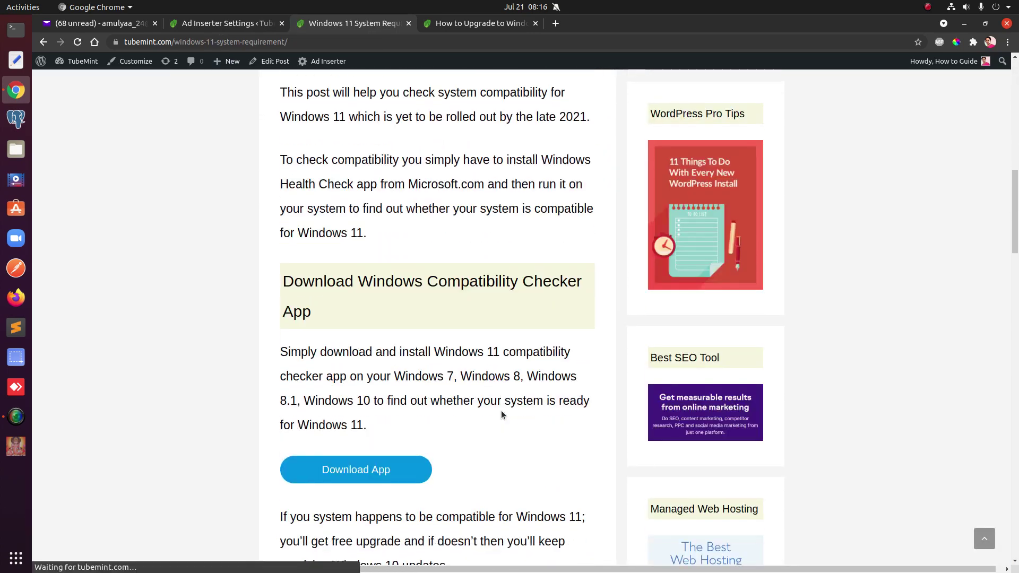
scroll(501, 410, "down", 20)
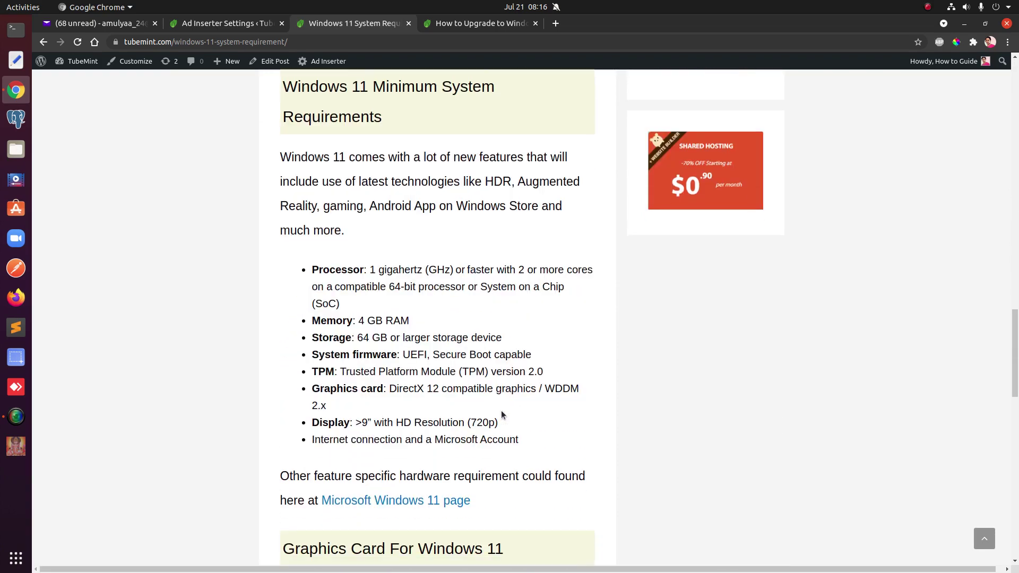
scroll(501, 412, "down", 20)
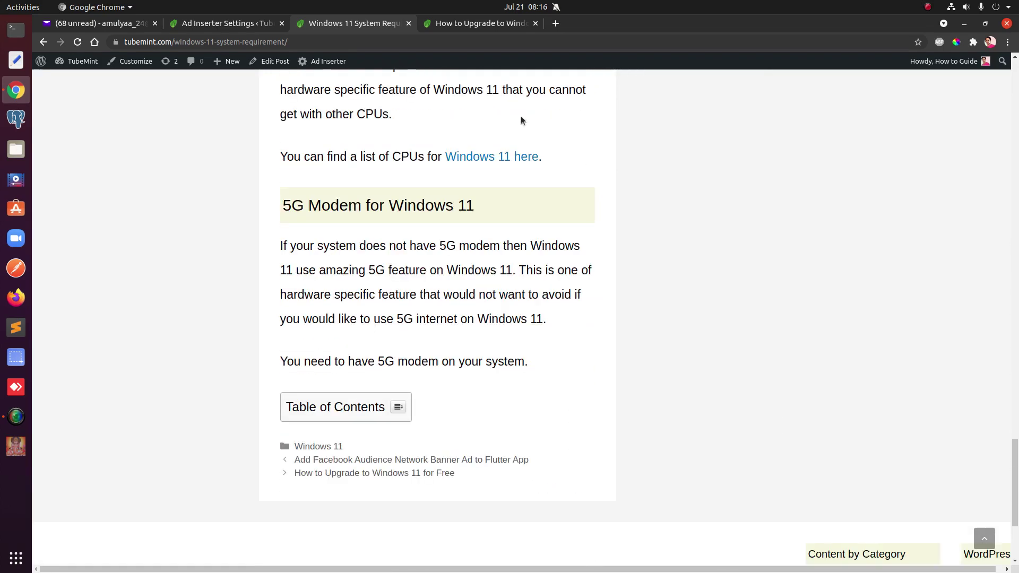
- Load the site's Widgets management page and check the footer of the Windows 11 System Requirement post
left_click(234, 24)
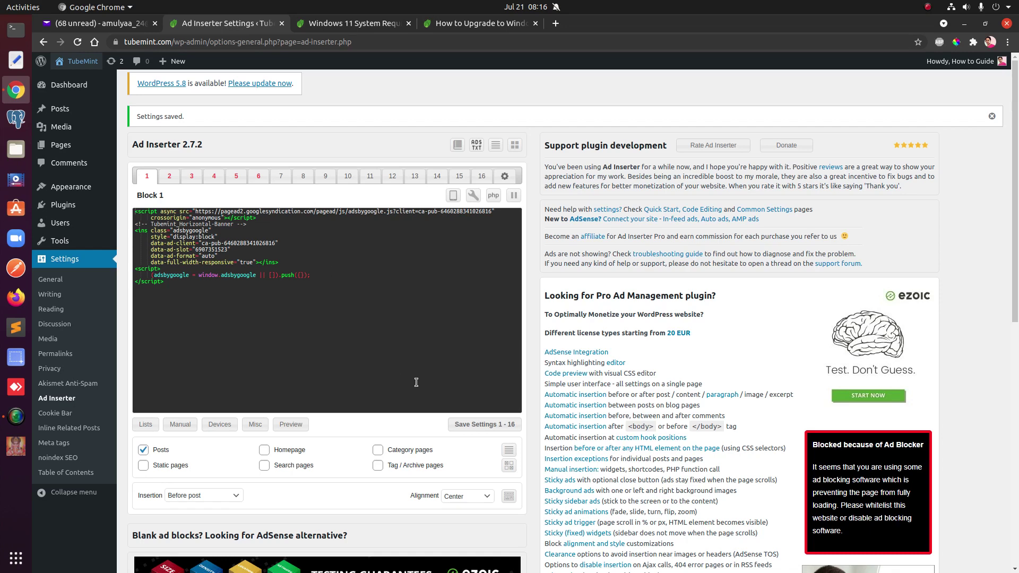
mouse_move(70, 189)
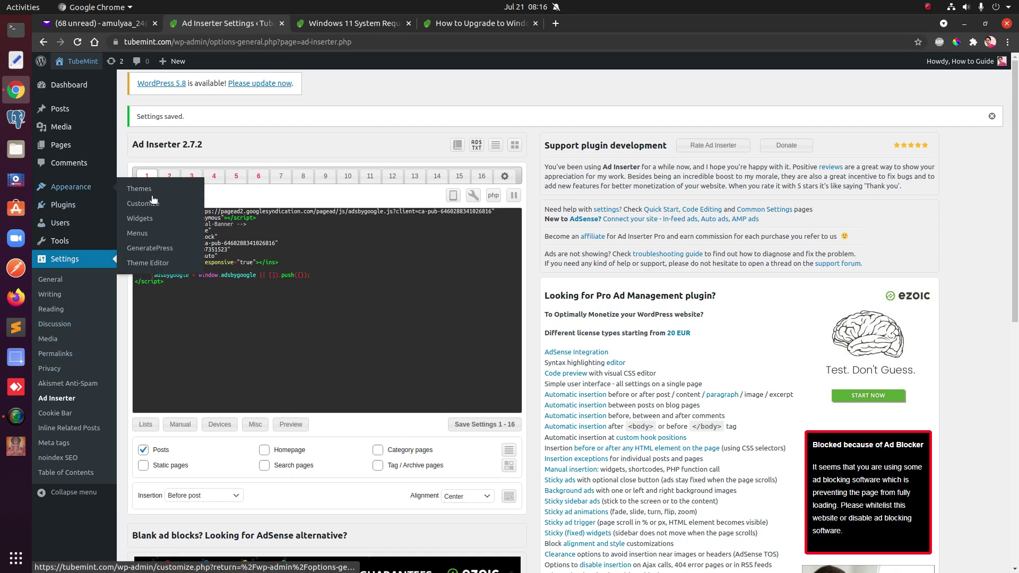
left_click(139, 221)
key("ctrl+Tab")
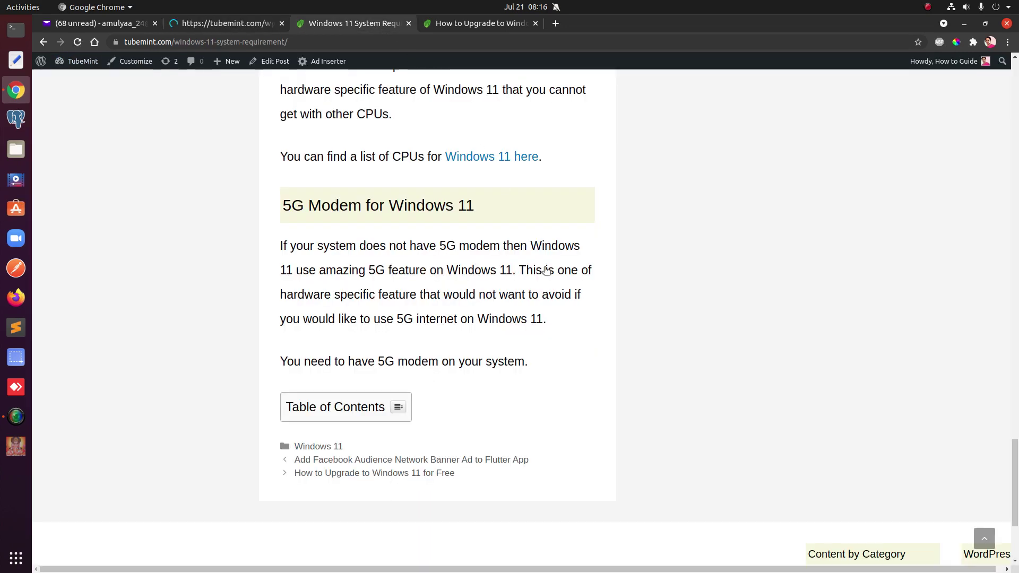
scroll(715, 425, "down", 5)
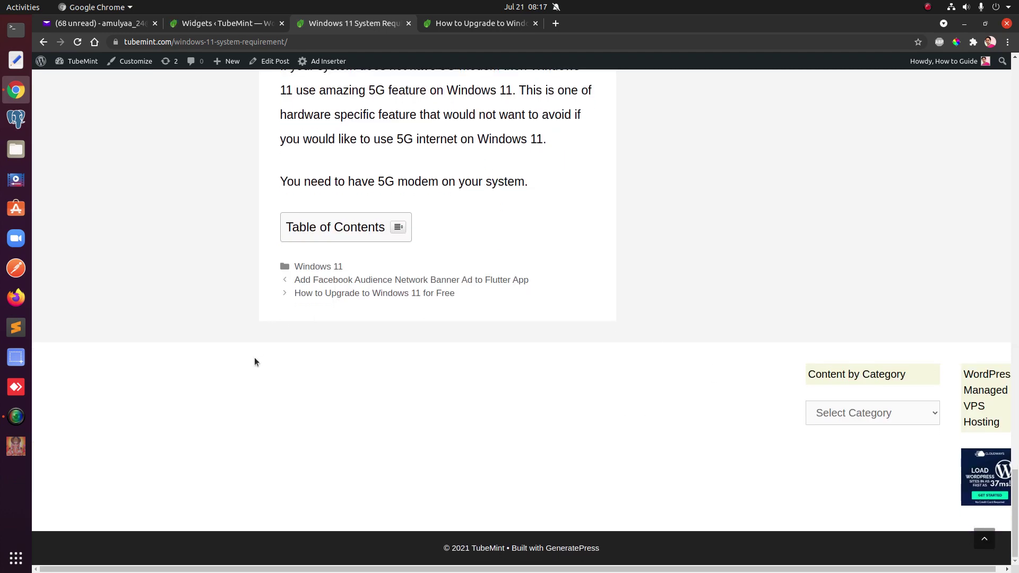
- Delete the Custom HTML widget with the square banner ad code from Footer Widget 1
left_click(221, 27)
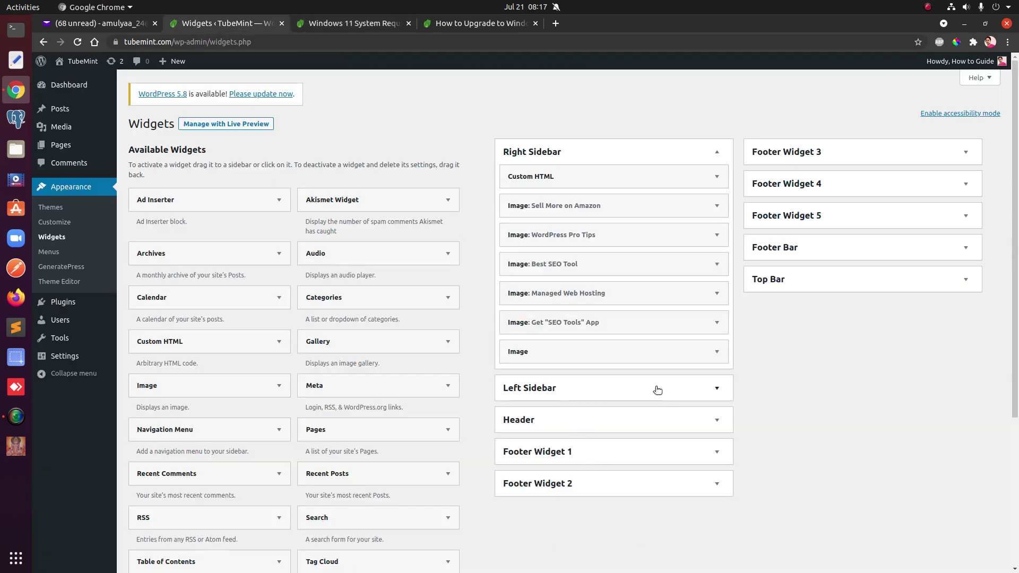
left_click(648, 454)
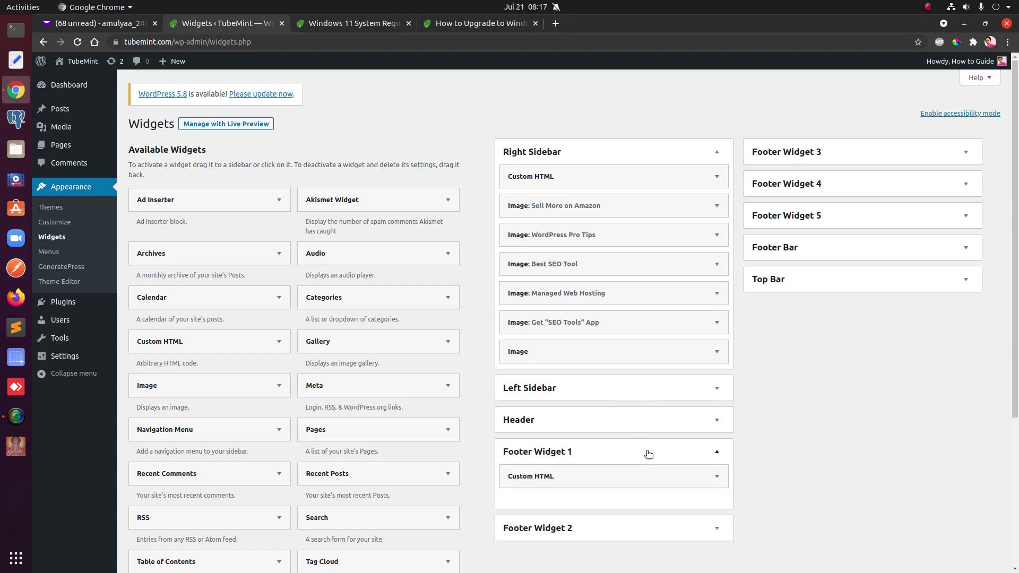
left_click(716, 475)
scroll(699, 473, "down", 5)
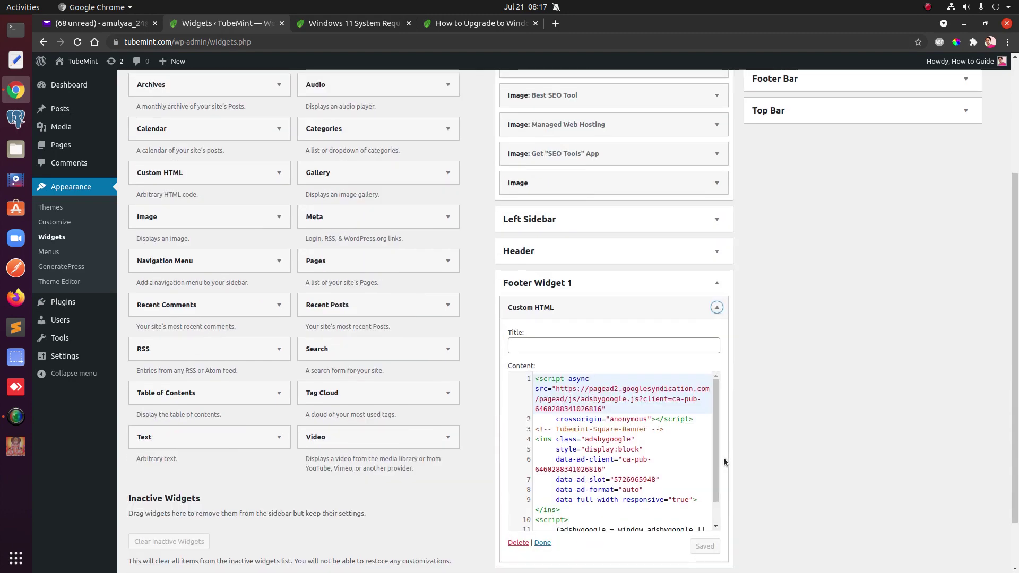
left_click(513, 543)
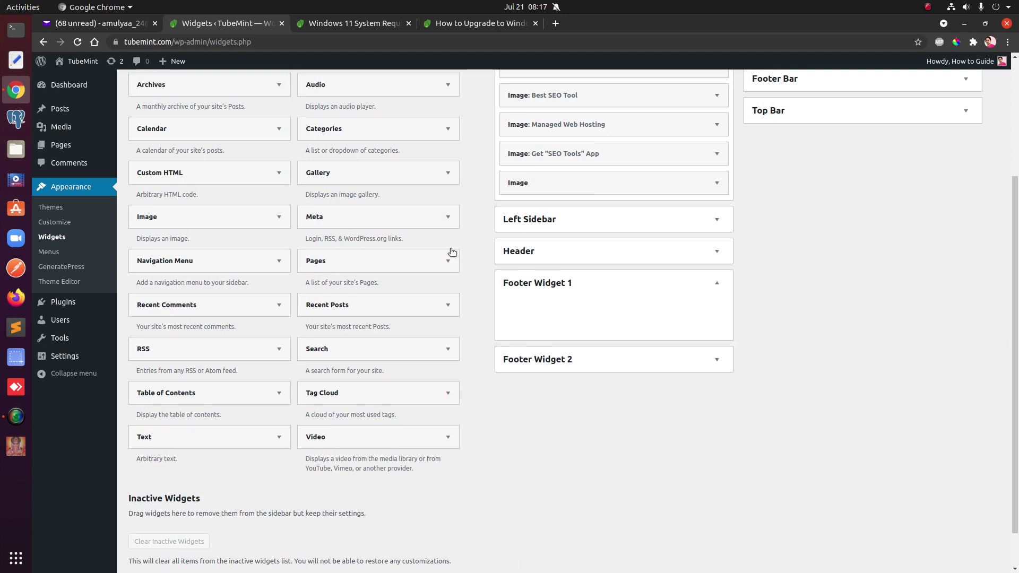
- Add an Image widget to Footer Widget 1 and select the Namecheap banner cheap-web-hosting.gif from the media library
left_click_drag(167, 225, 555, 312)
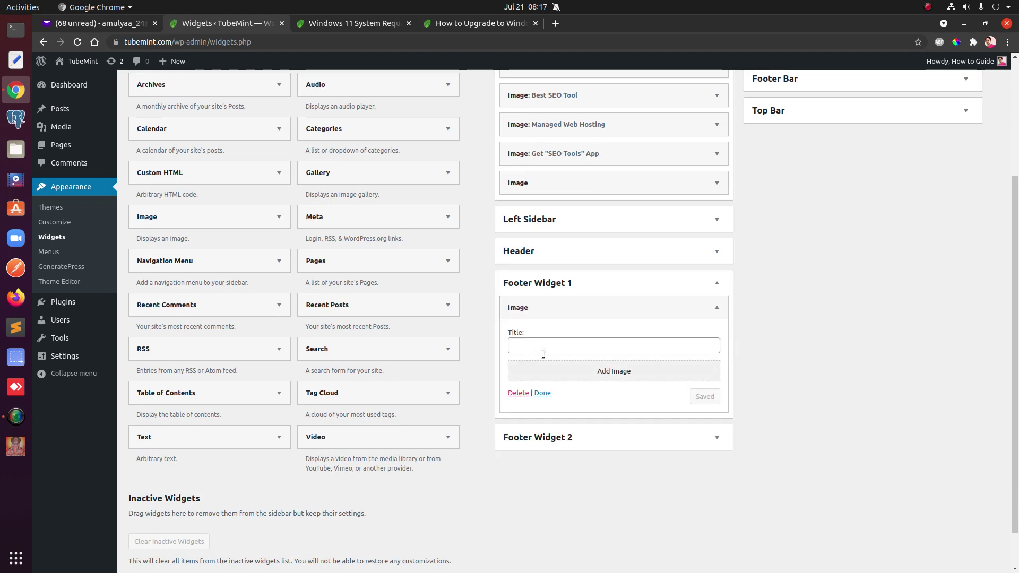
left_click(632, 370)
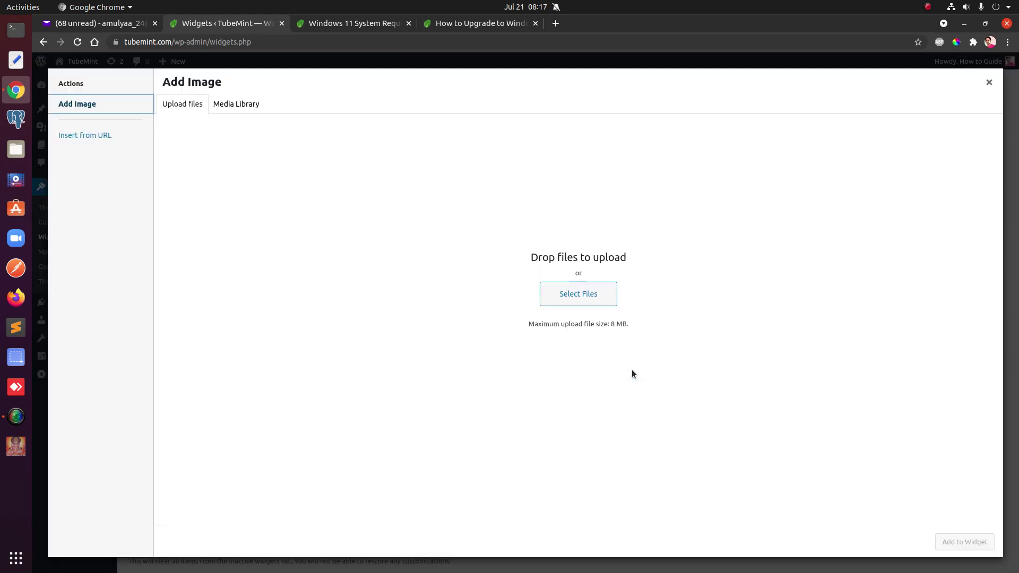
left_click(228, 102)
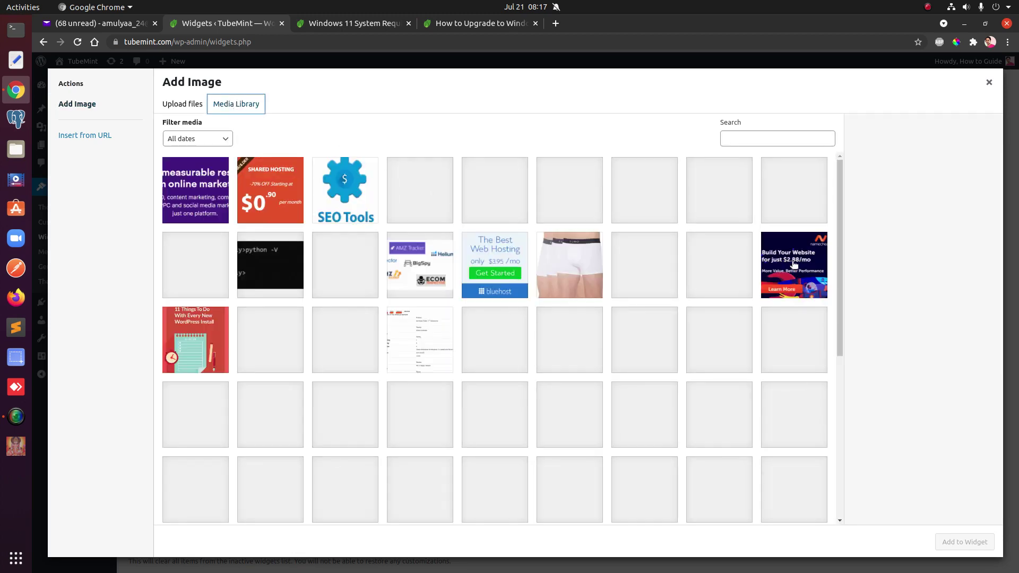
left_click(794, 264)
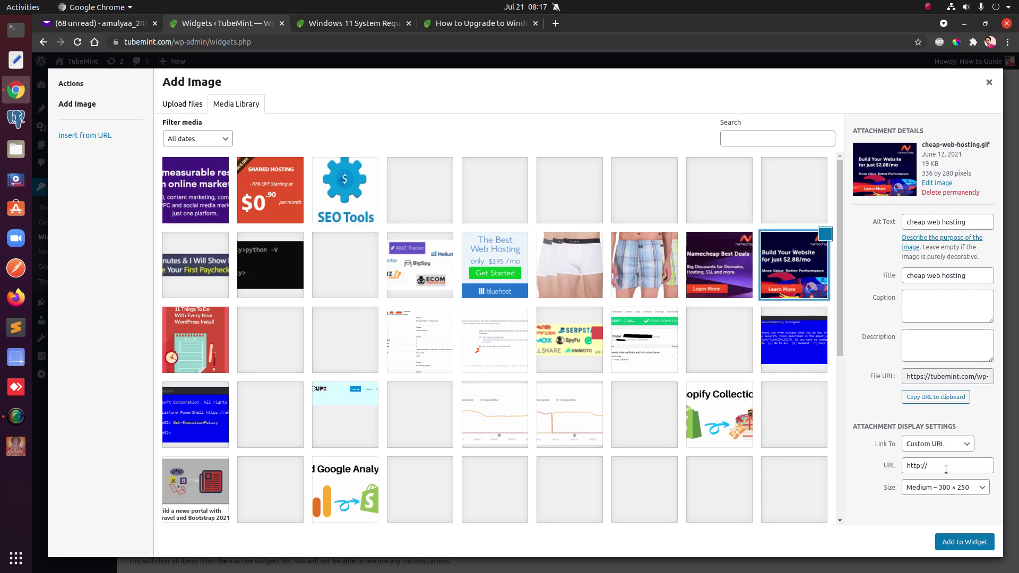
left_click_drag(945, 466, 900, 467)
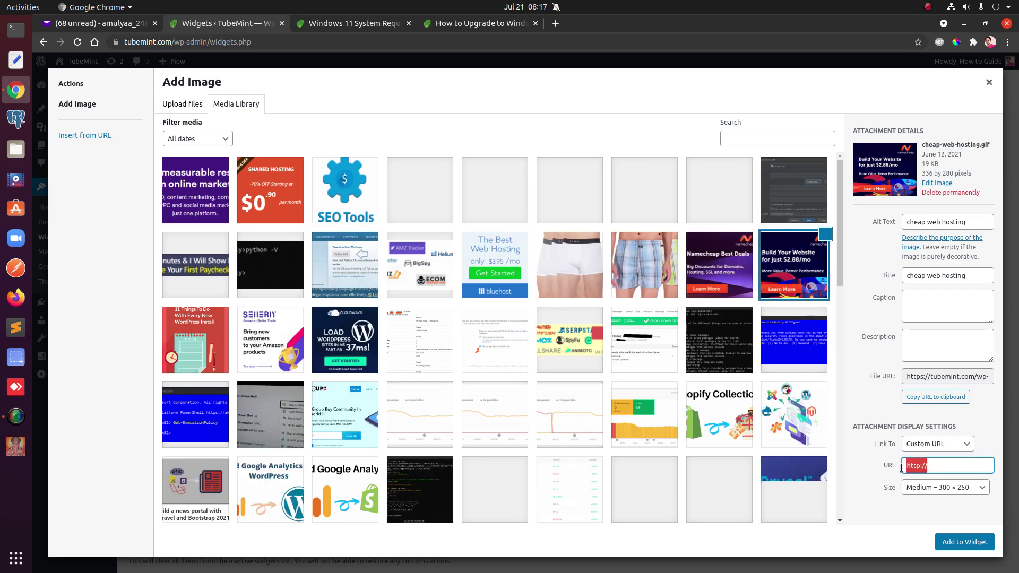
left_click(729, 266)
left_click(785, 272)
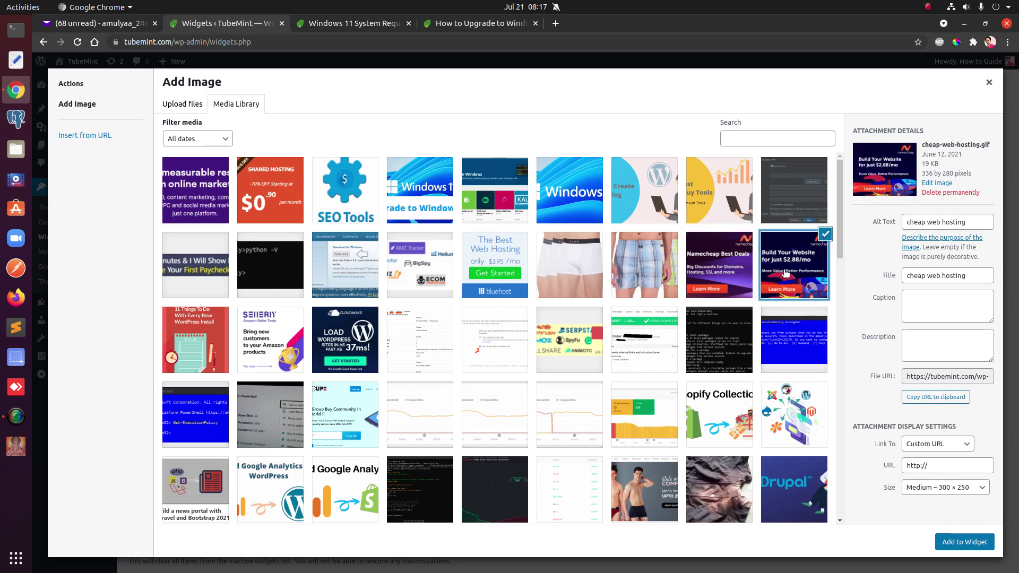
left_click(920, 465)
left_click_drag(928, 465, 880, 467)
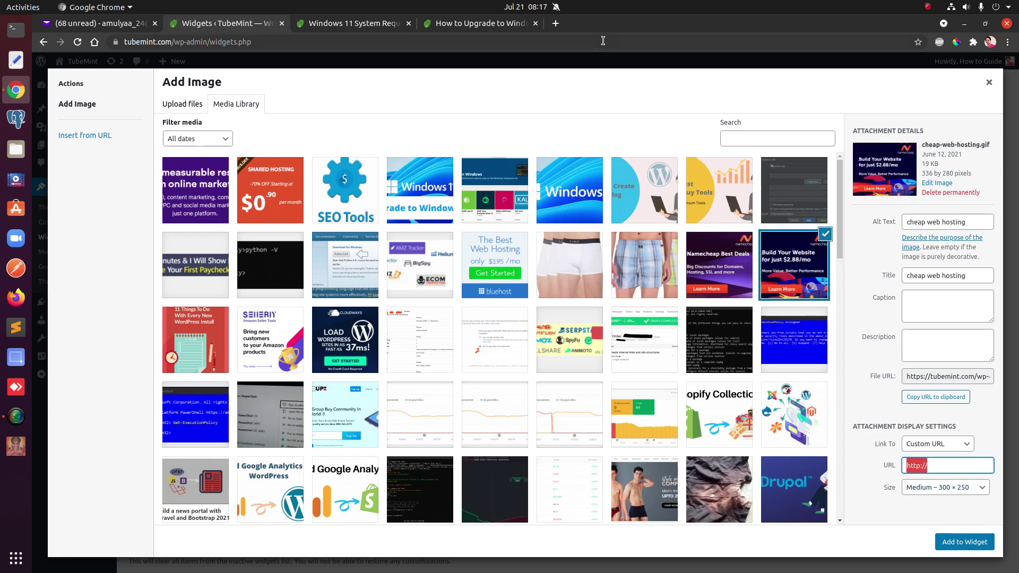
left_click(555, 23)
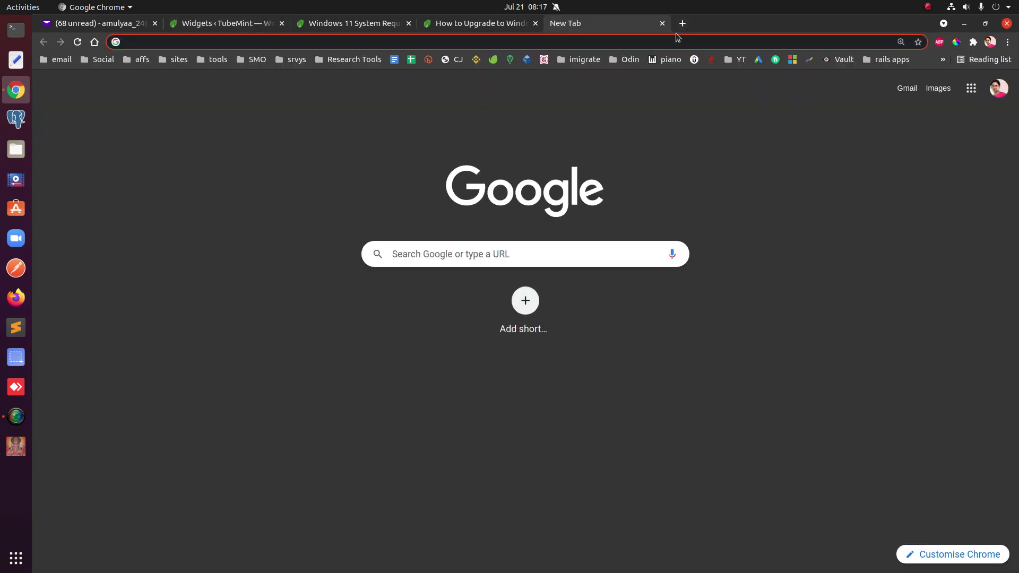
left_click(662, 24)
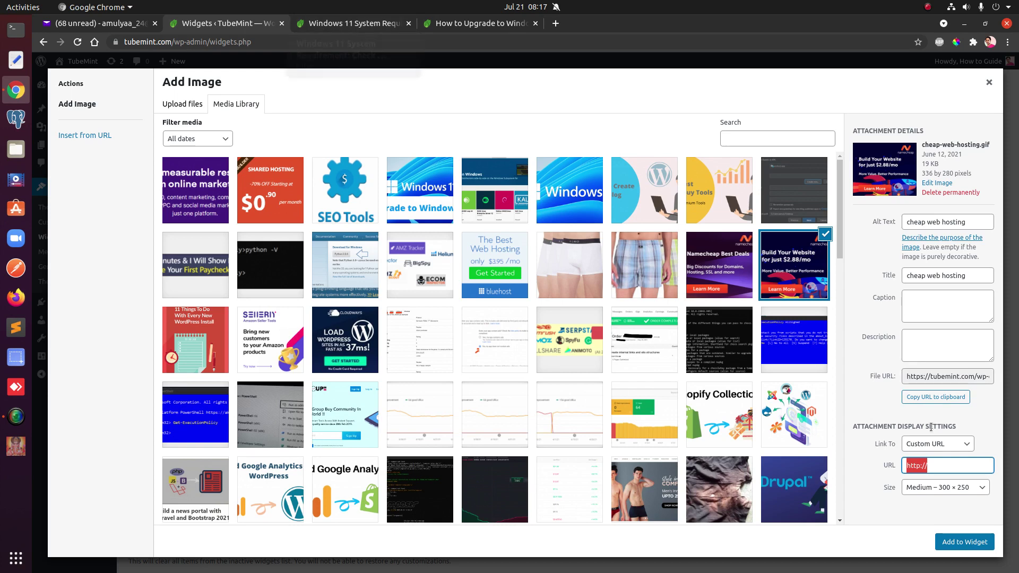
left_click(881, 513)
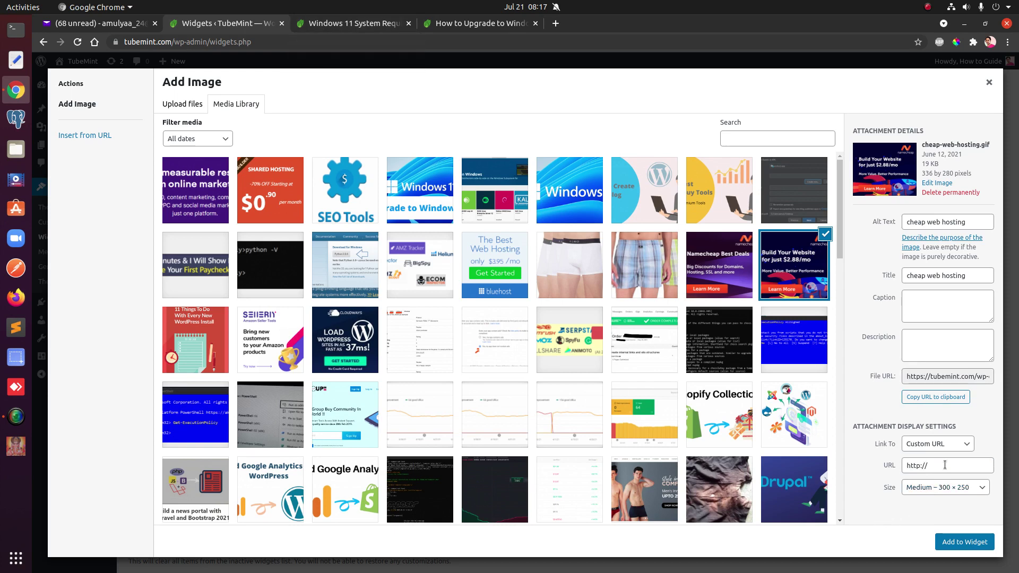
- Set the banner image to link to a Custom URL and insert it into the widget
left_click(950, 443)
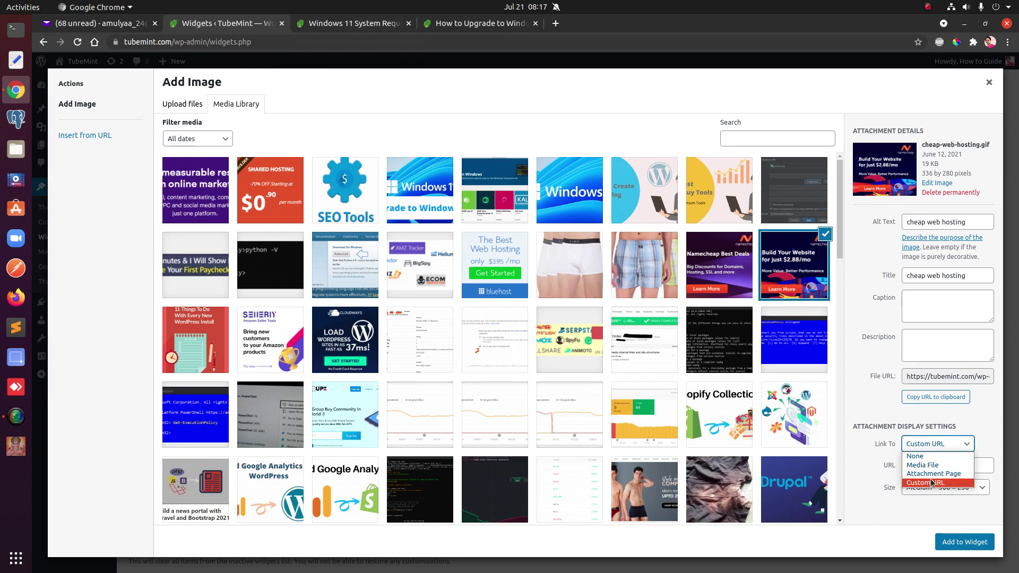
left_click(929, 483)
left_click_drag(941, 464, 902, 465)
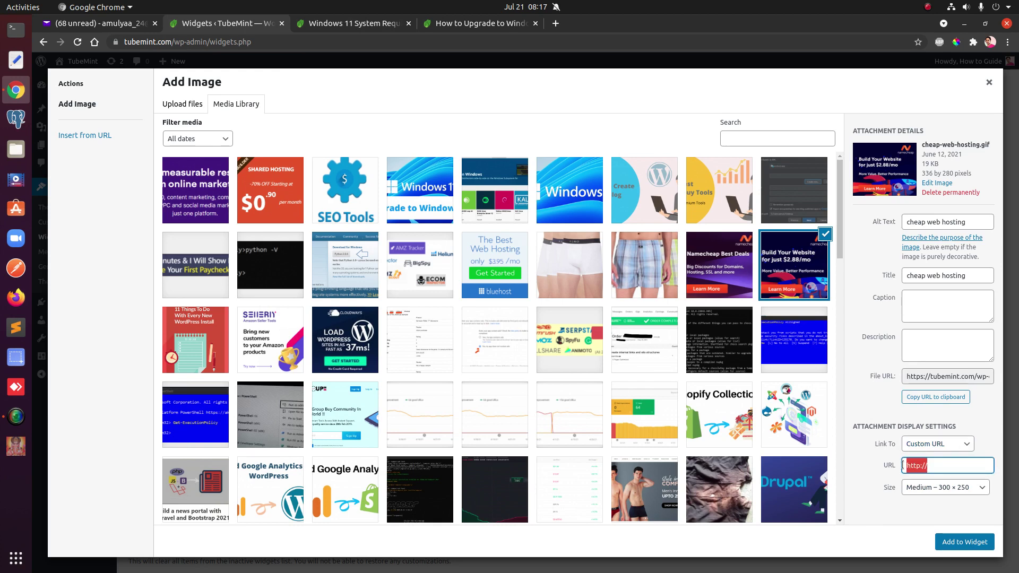
left_click(971, 543)
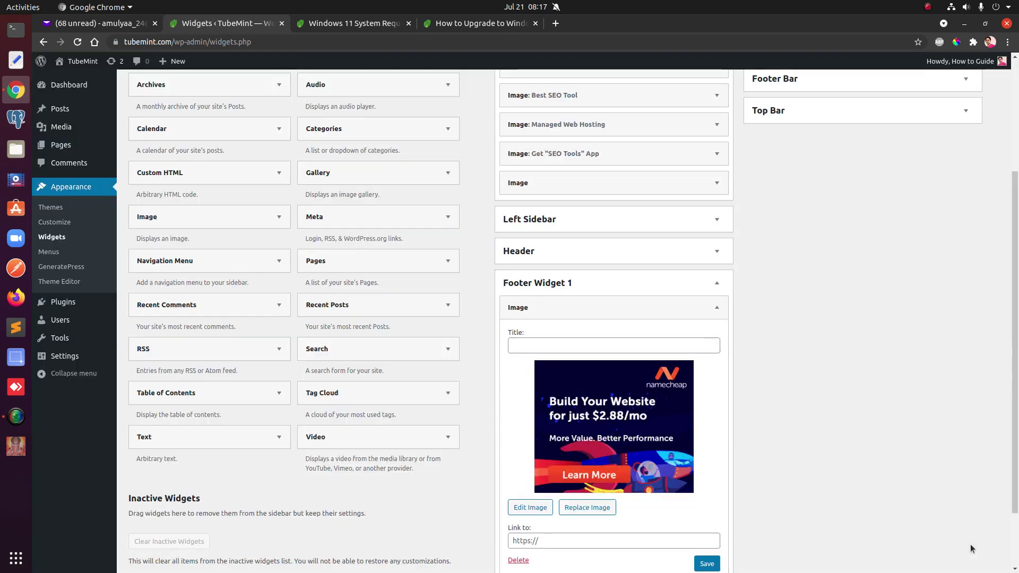
- Title the footer image widget "Cheapest WordPress Hosting" and save it
left_click(527, 346)
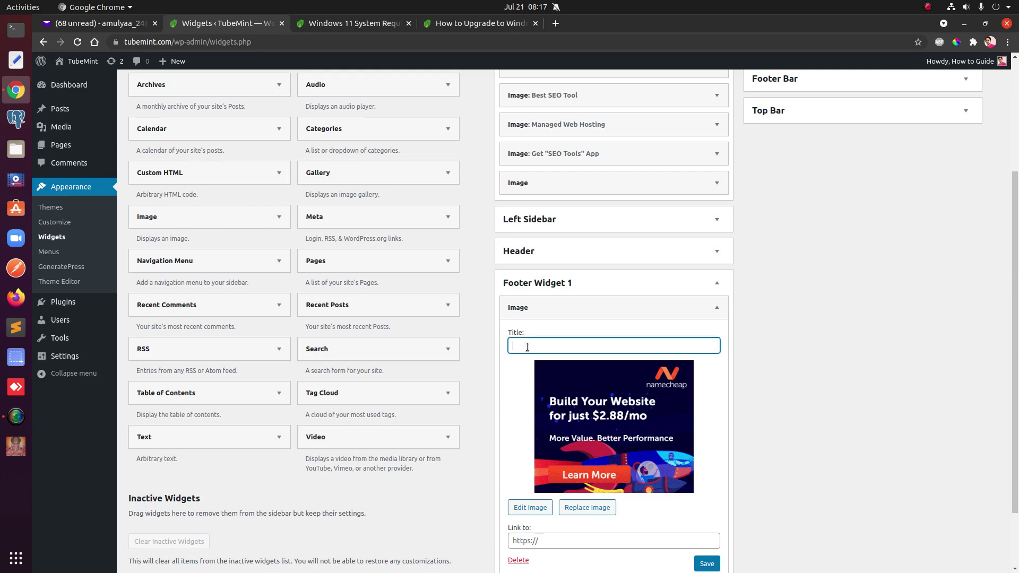
type("Cheape")
key("BackSpace")
key("BackSpace")
key("BackSpace")
type("azp")
key("BackSpace")
key("BackSpace")
key("BackSpace")
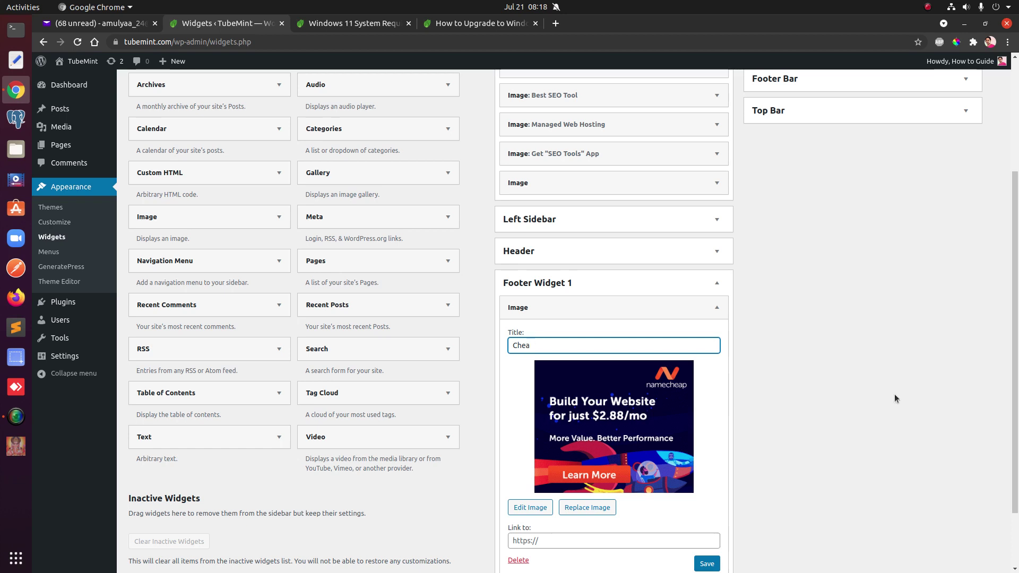
type("apest WordPres")
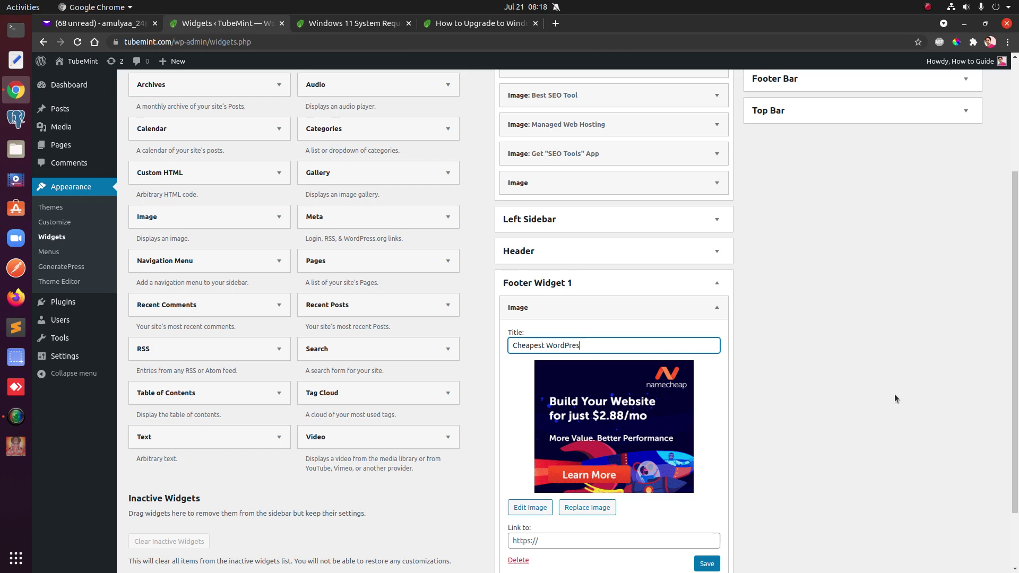
type("s Hosting")
left_click(704, 565)
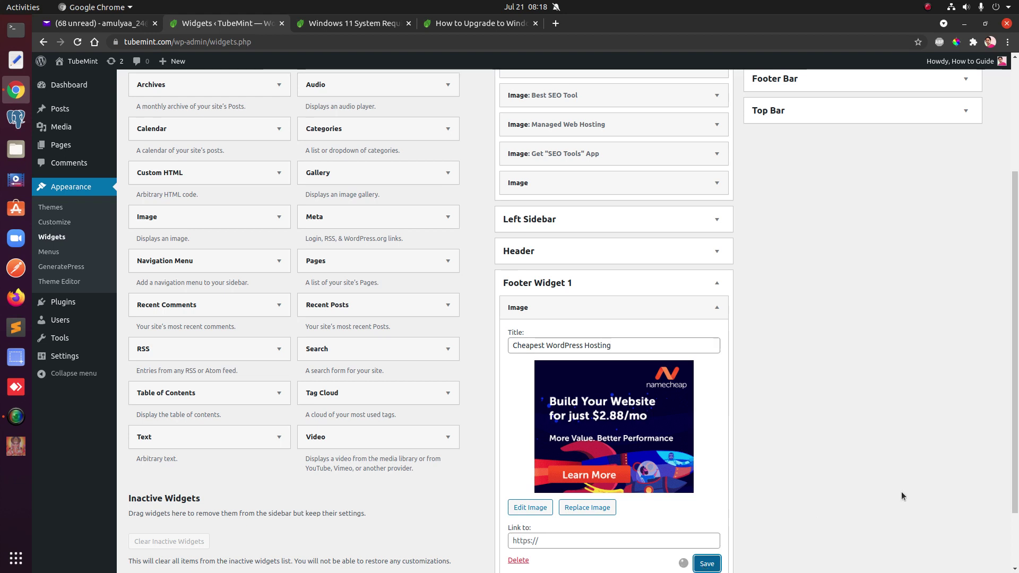
scroll(905, 470, "down", 2)
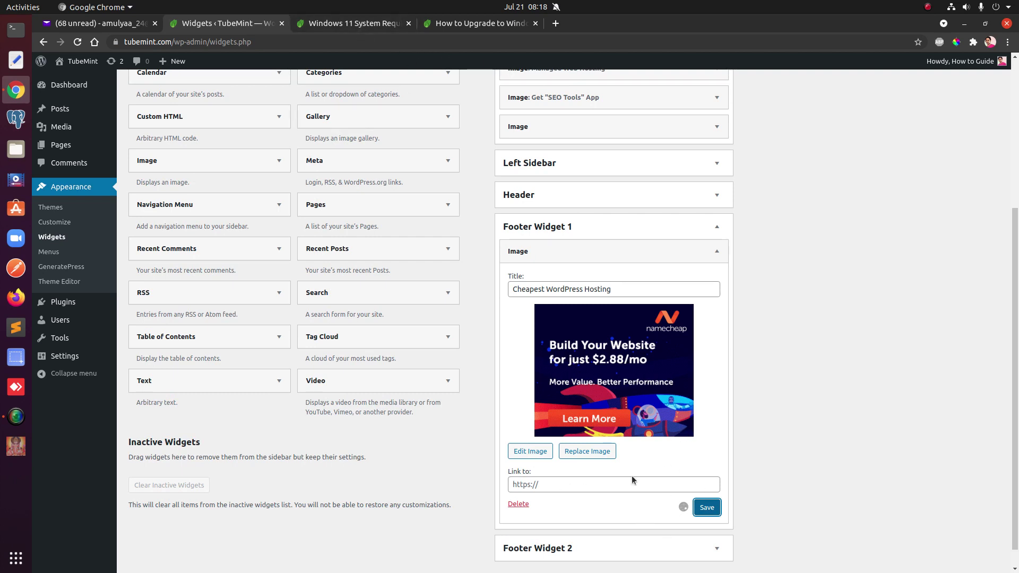
- Close the two open Windows 11 post tabs
left_click(340, 29)
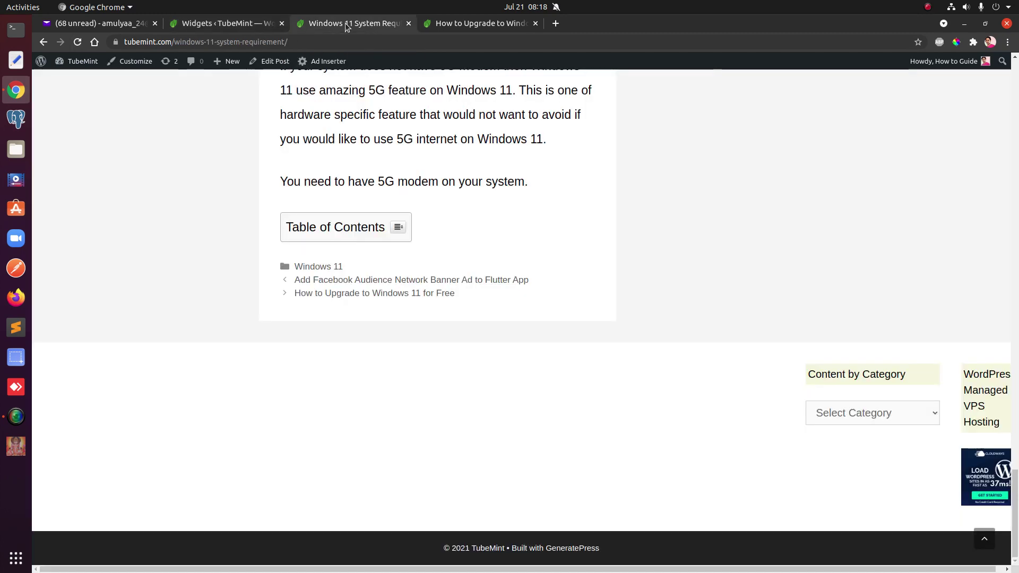
left_click(408, 24)
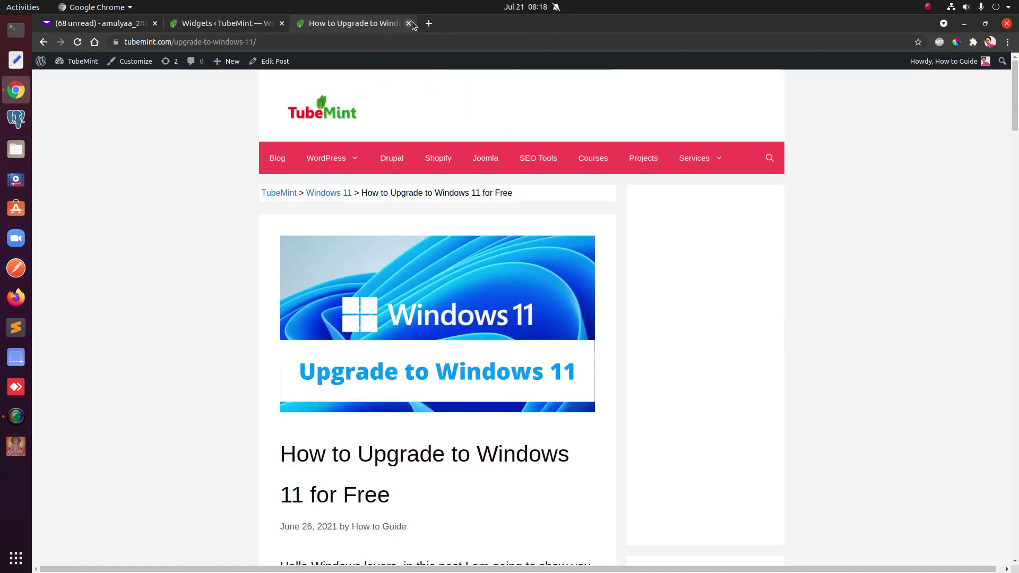
left_click(409, 23)
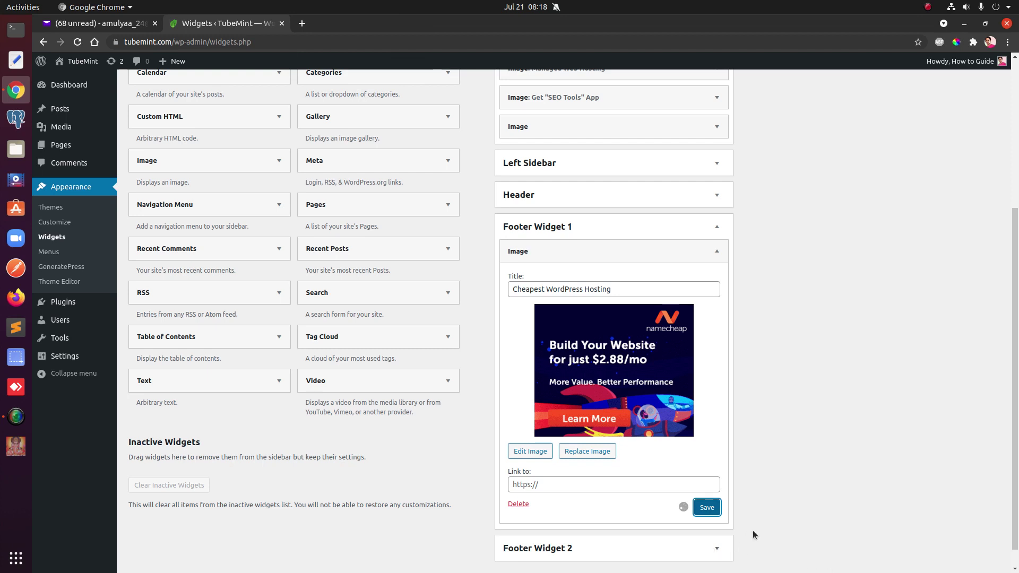
middle_click(140, 61)
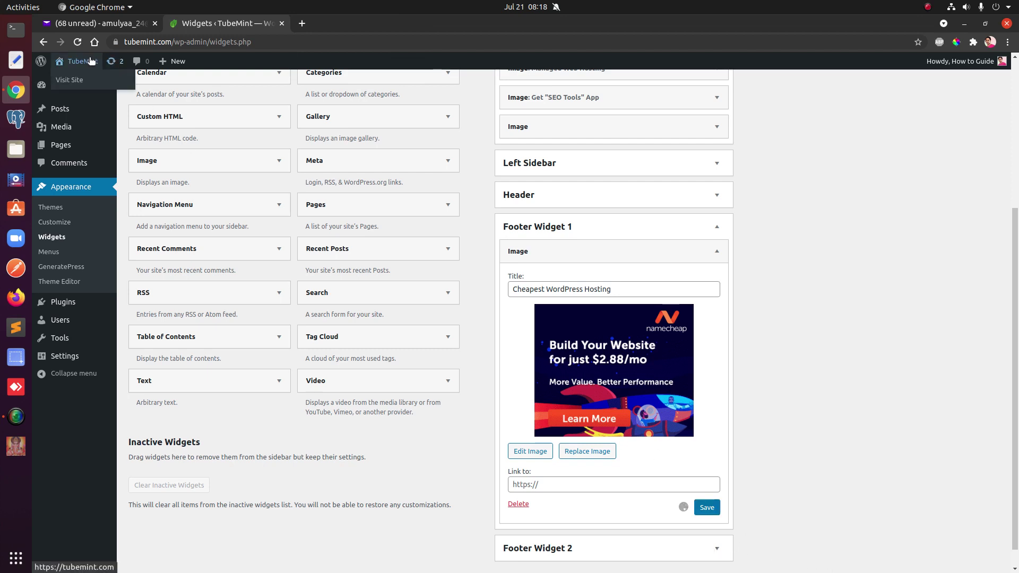
left_click(353, 27)
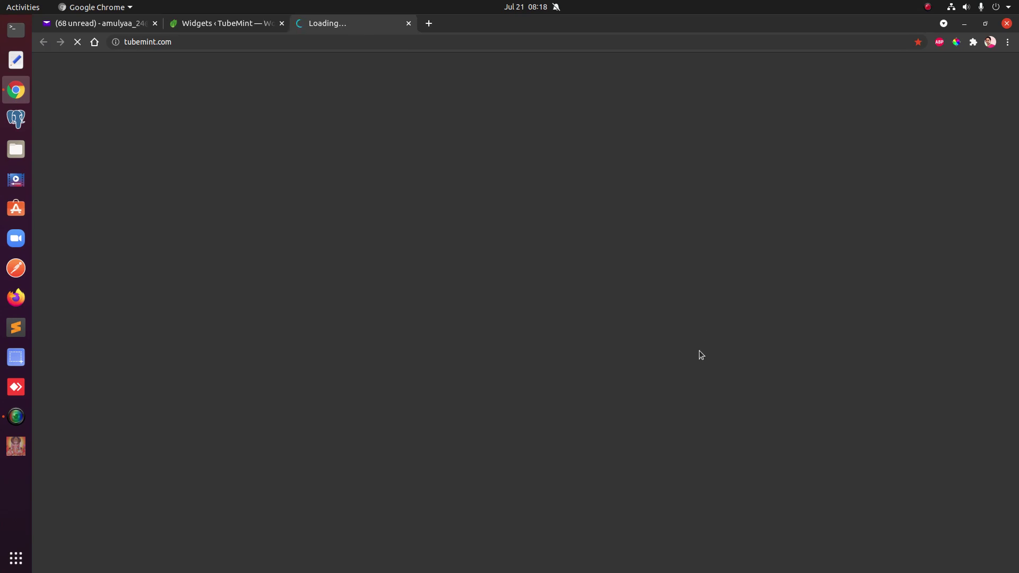
left_click(231, 23)
left_click(342, 27)
left_click(408, 23)
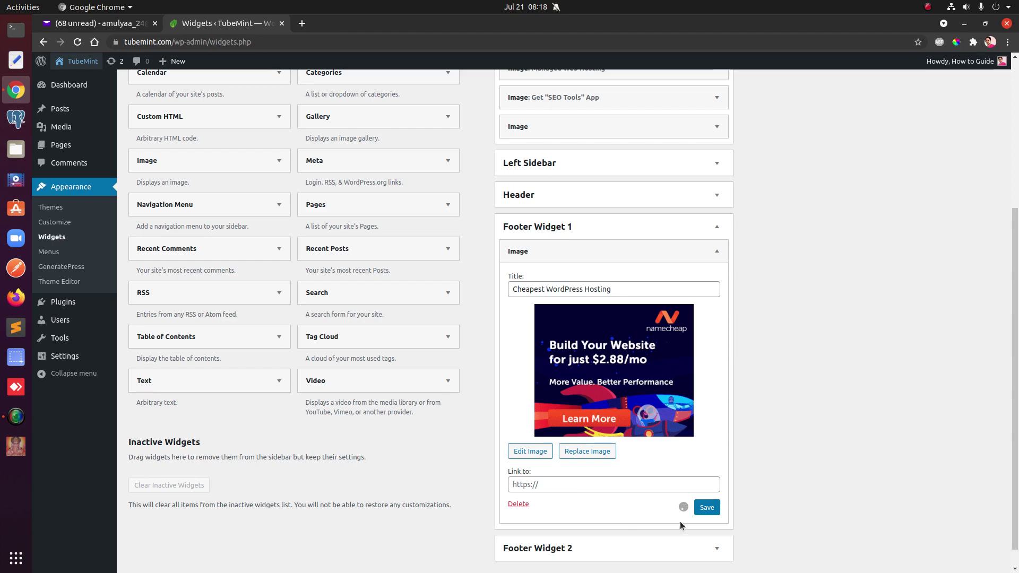
- Reload the Widgets page despite the unsaved changes
left_click(78, 41)
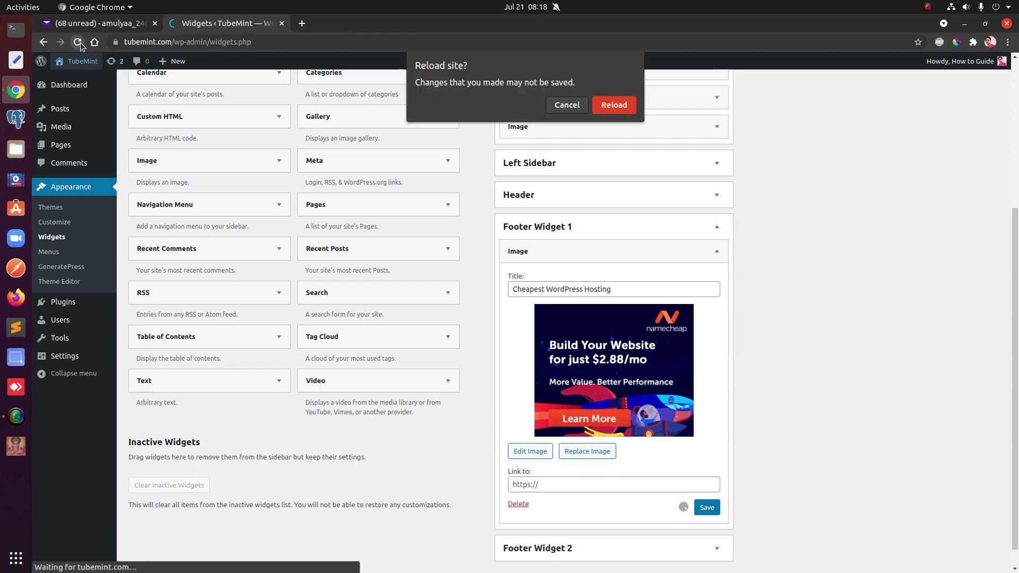
left_click(615, 106)
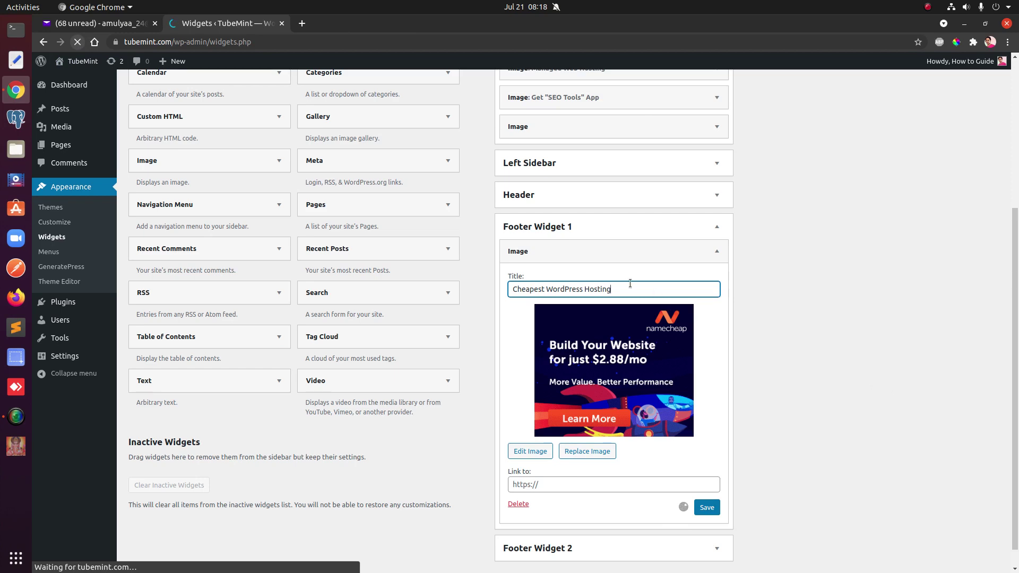
left_click_drag(638, 287, 459, 297)
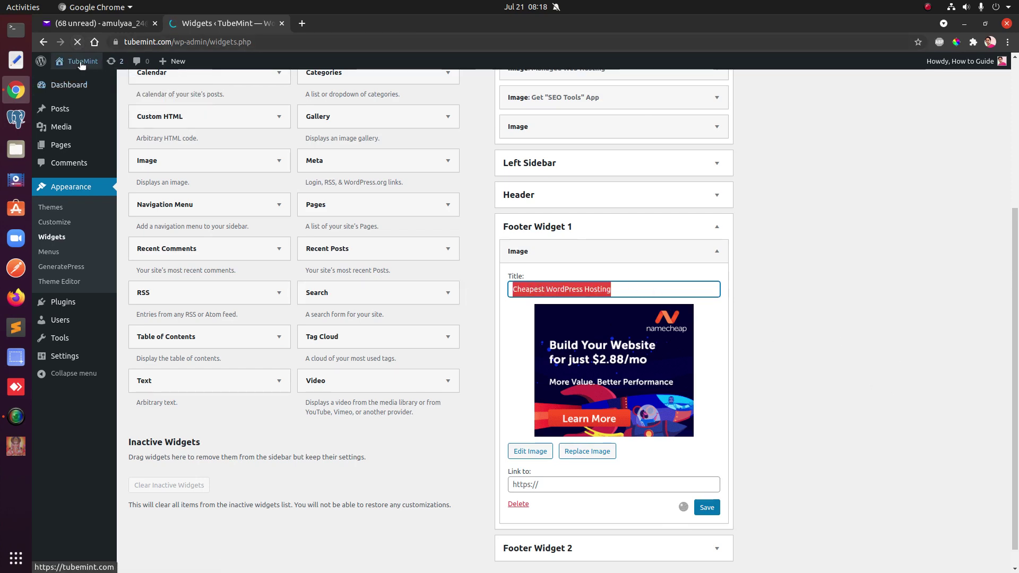
- Open the live TubeMint homepage in a new tab to check it, and return to the Widgets page
mouse_move(80, 63)
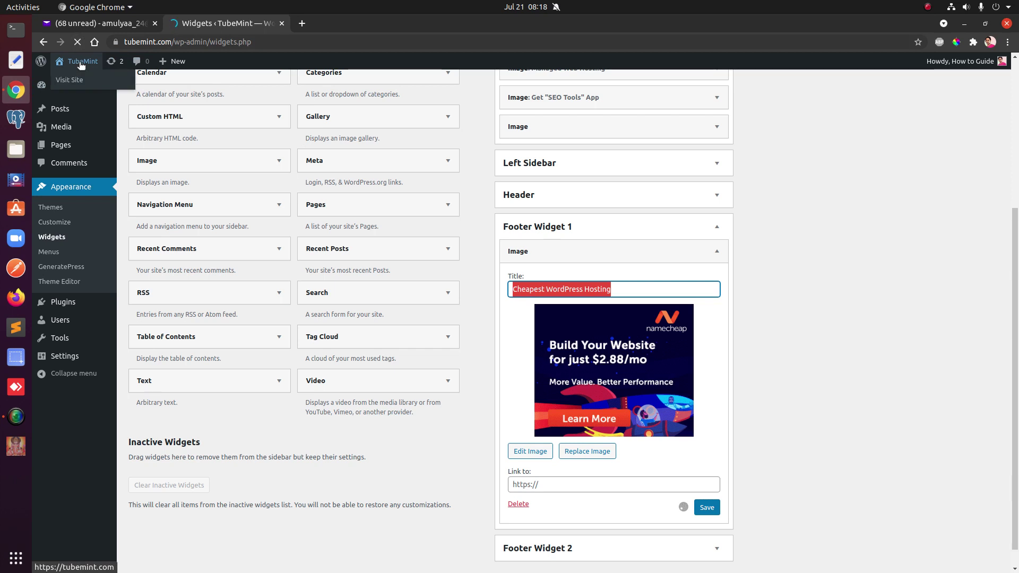
middle_click(80, 63)
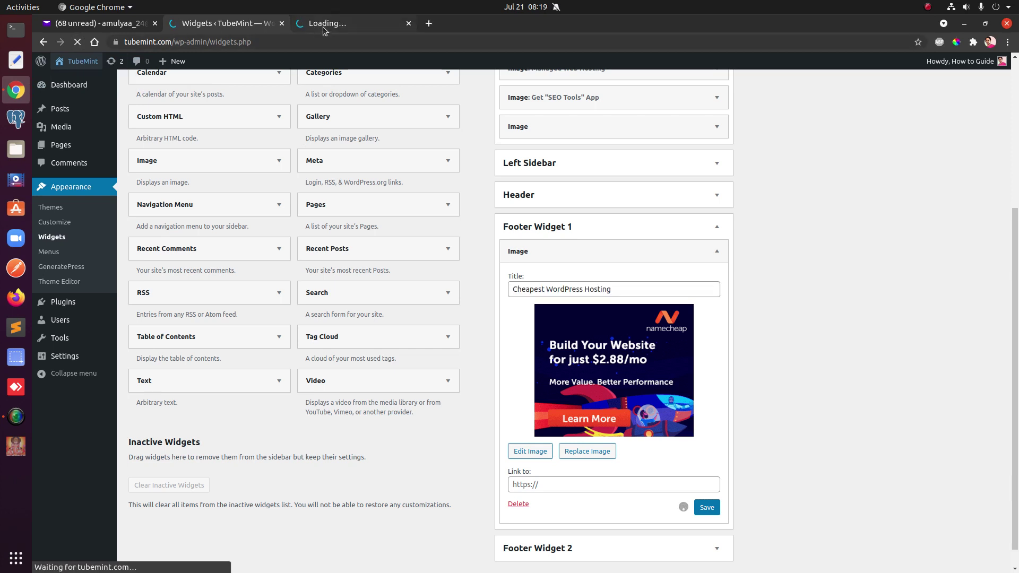
left_click(324, 23)
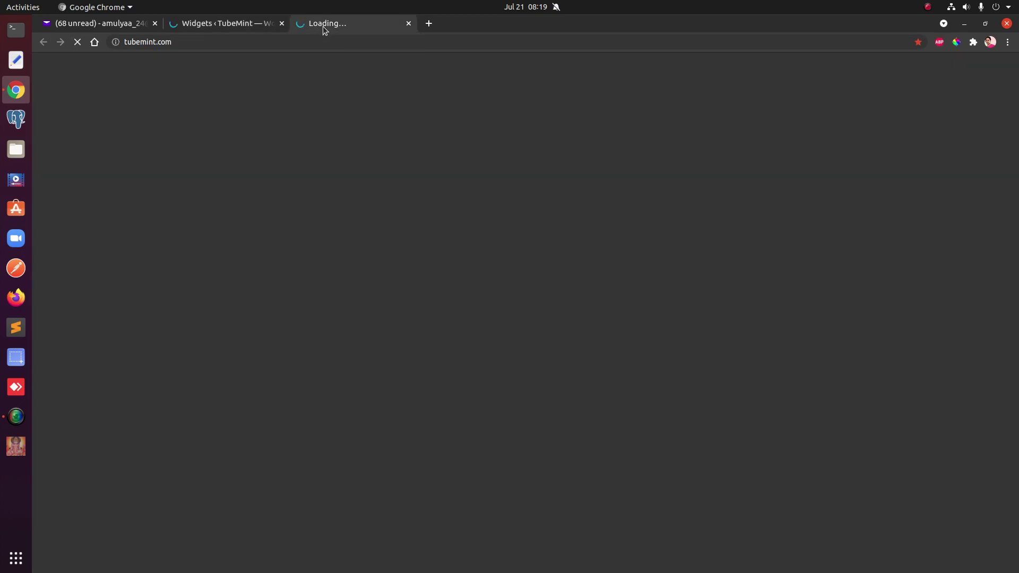
left_click(222, 23)
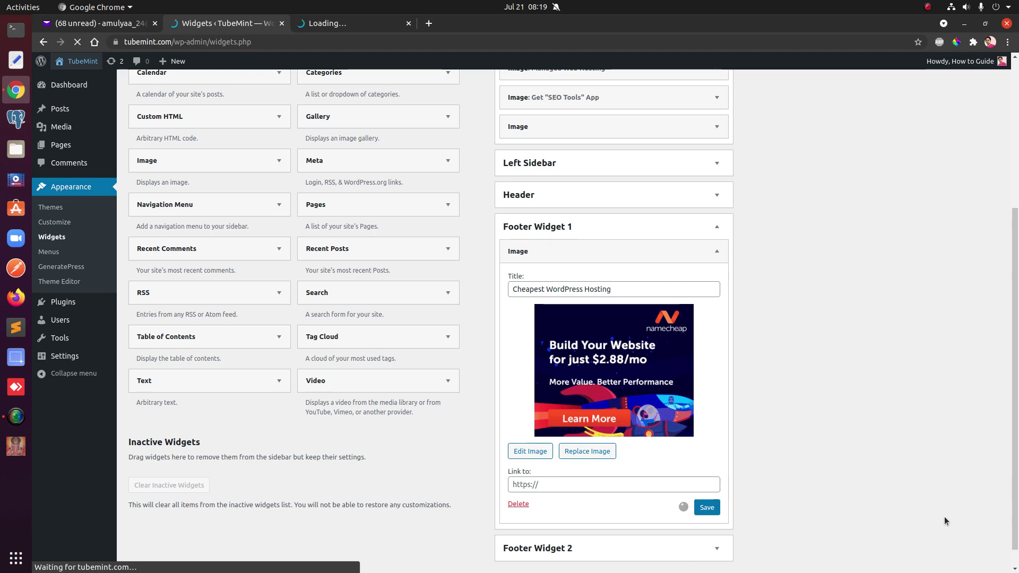
left_click(929, 6)
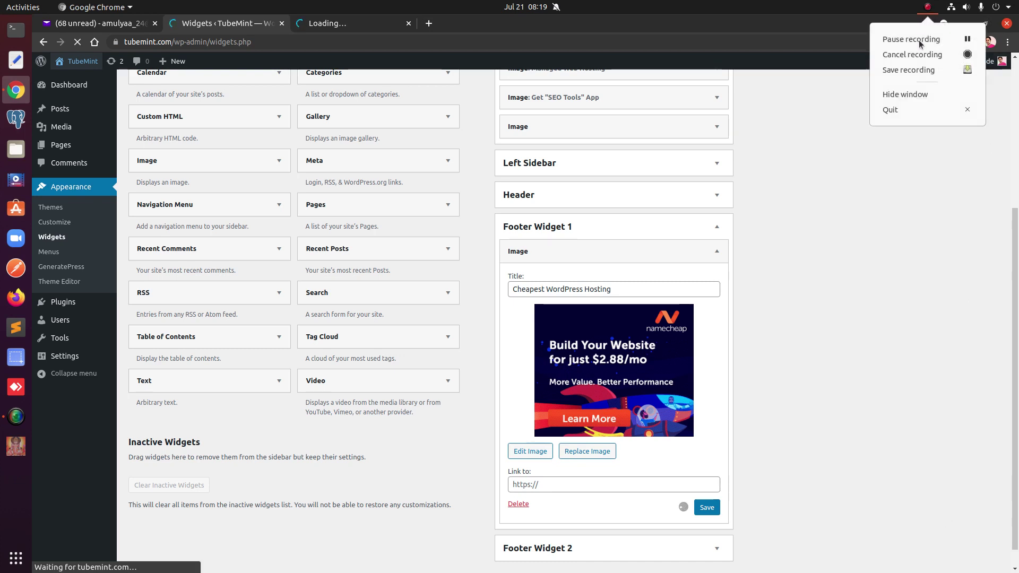